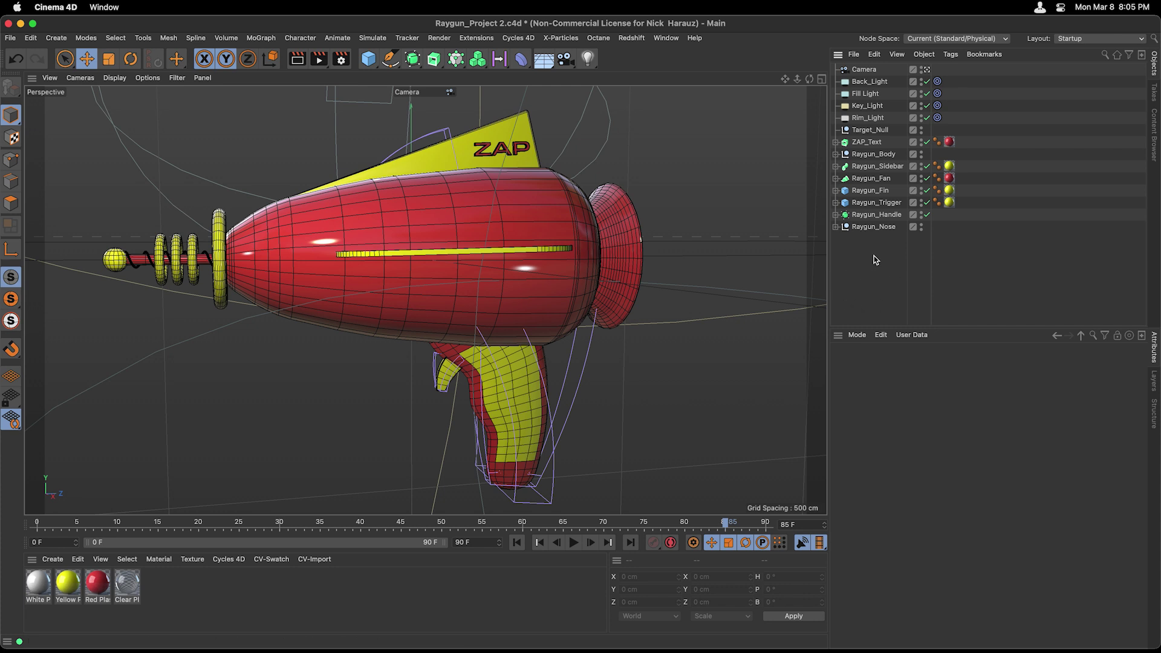
Connect the ray gun parts and ZAP_Text into one ZAP_Text polygon object, then select it
drag(878, 268, 862, 139)
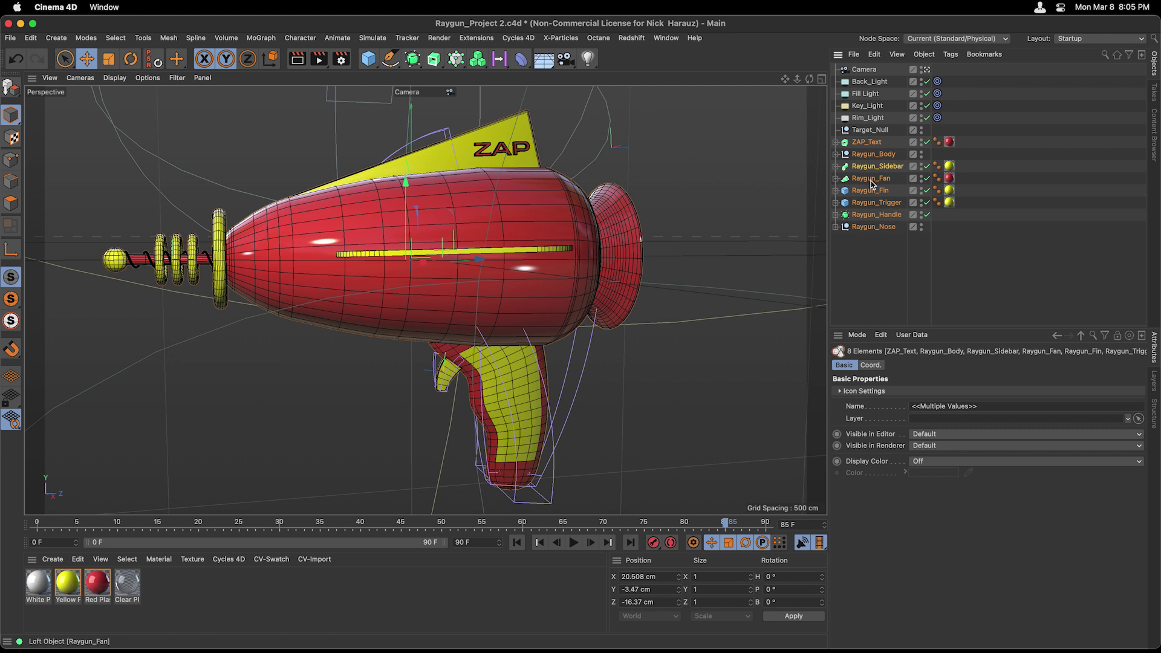
right_click(874, 144)
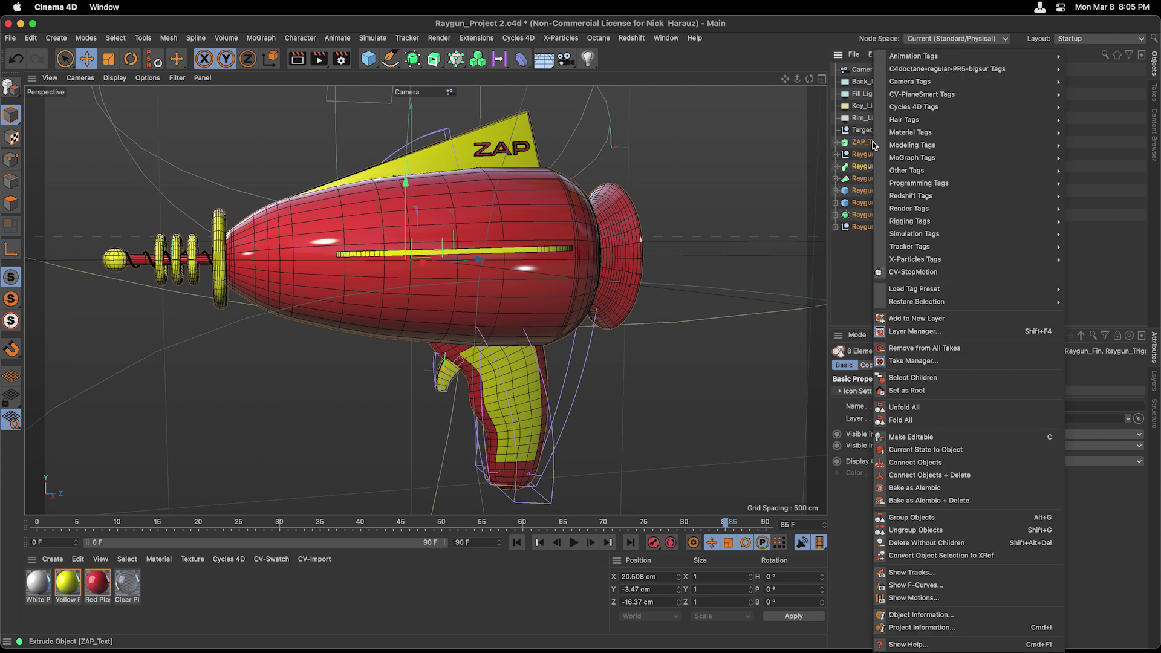
click(961, 477)
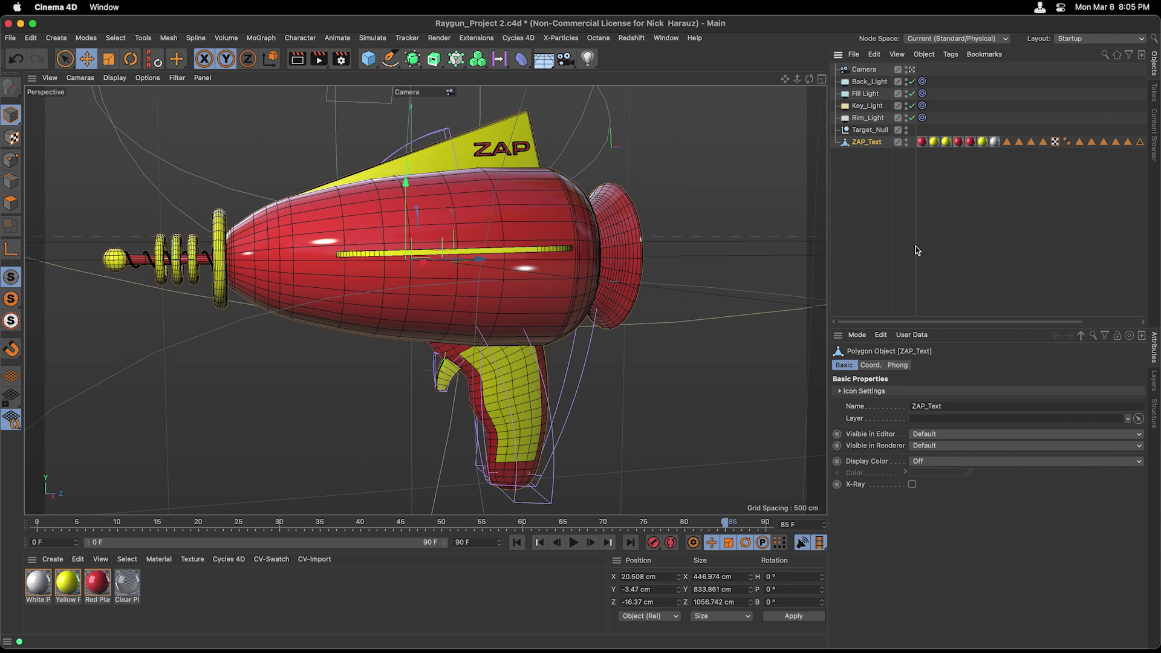
click(880, 148)
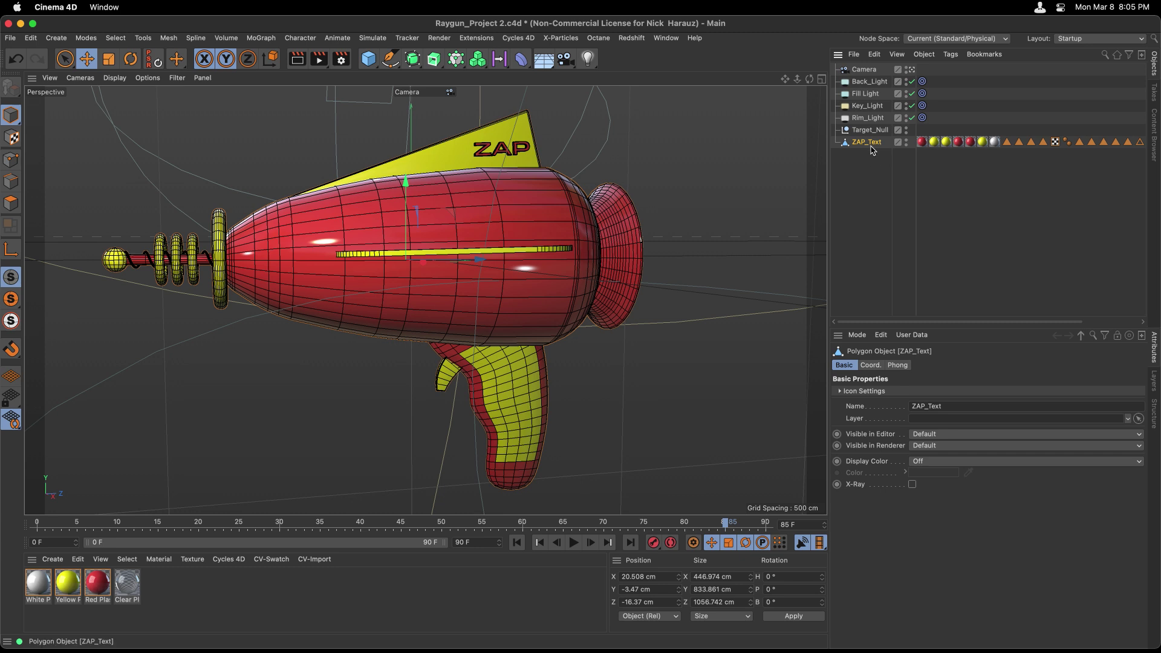
Bake ZAP_Text to a single 2048×2048 PNG texture with Keep UVs turned off
click(925, 55)
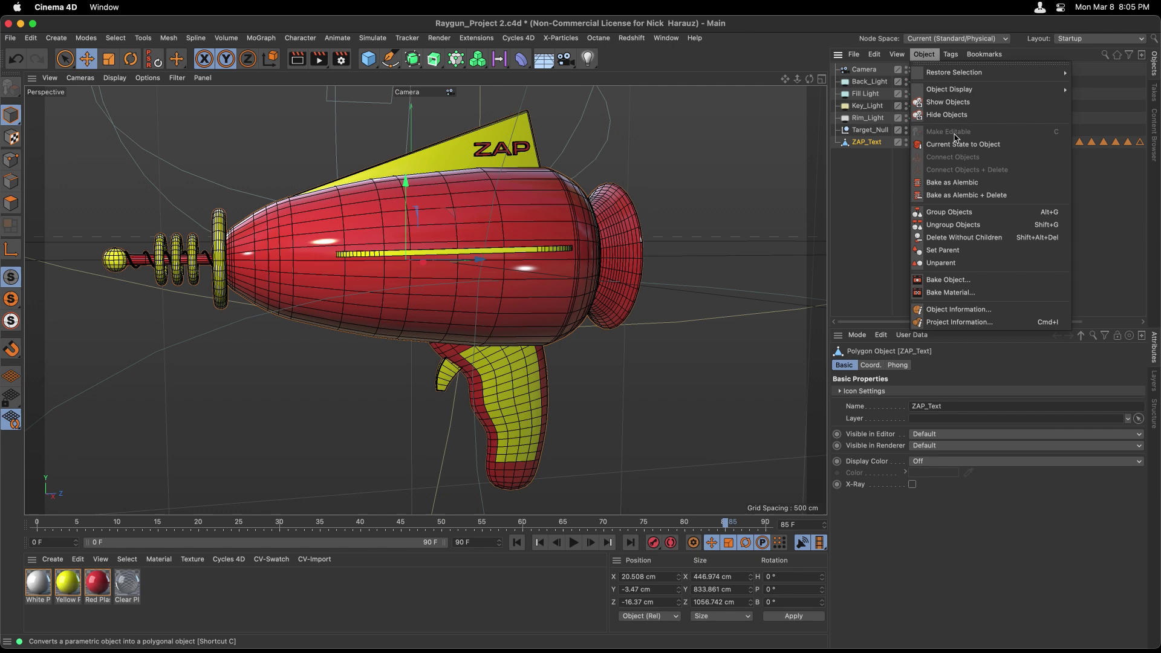
click(967, 281)
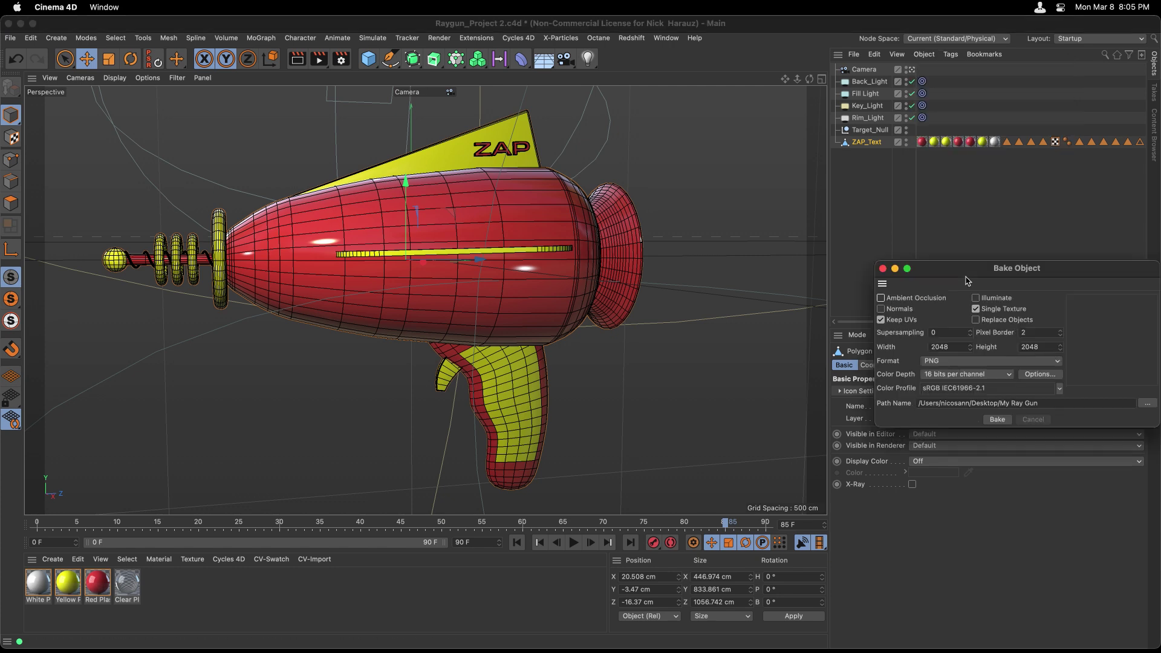
drag(985, 274, 564, 169)
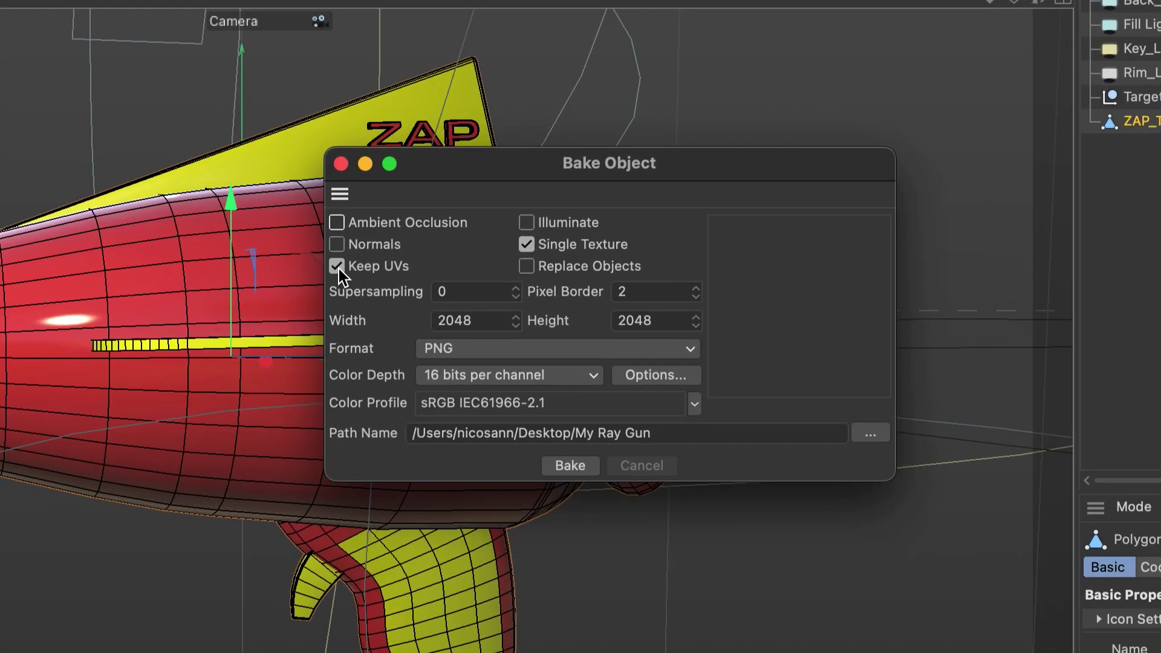
click(459, 215)
click(526, 245)
click(526, 245)
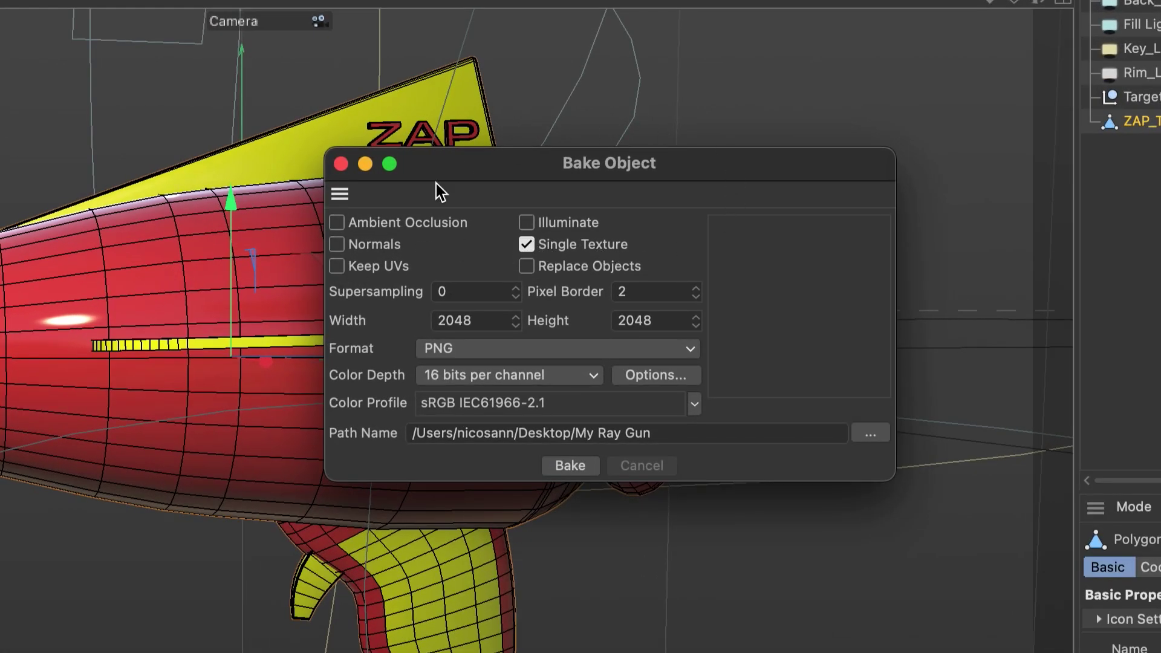
click(447, 353)
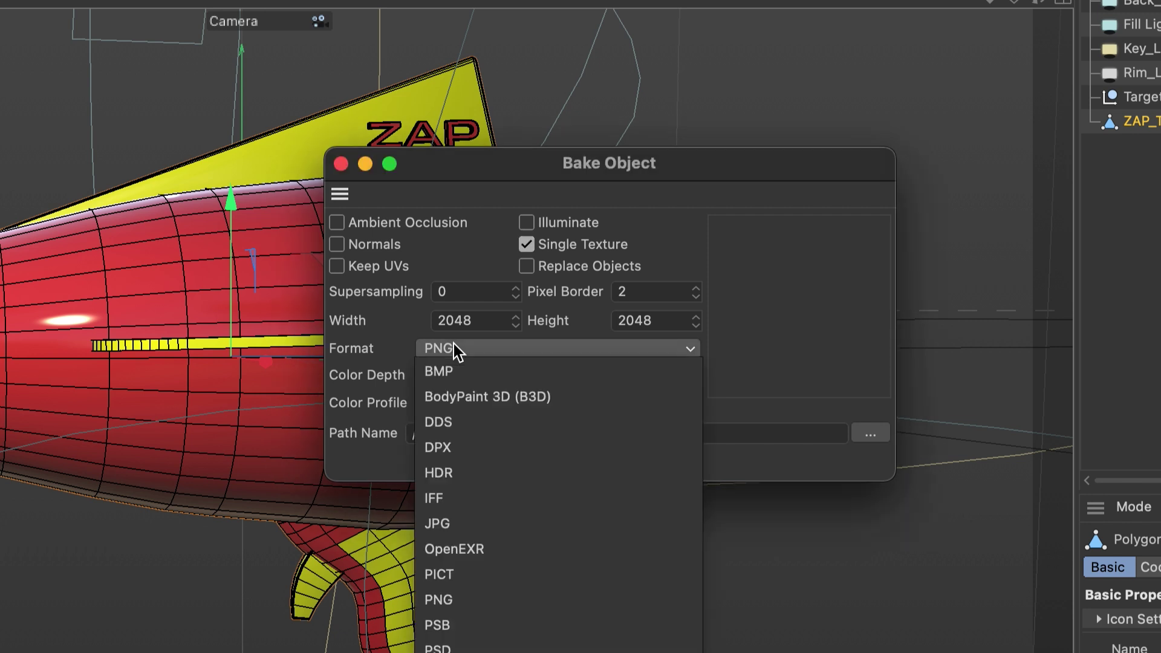
click(444, 602)
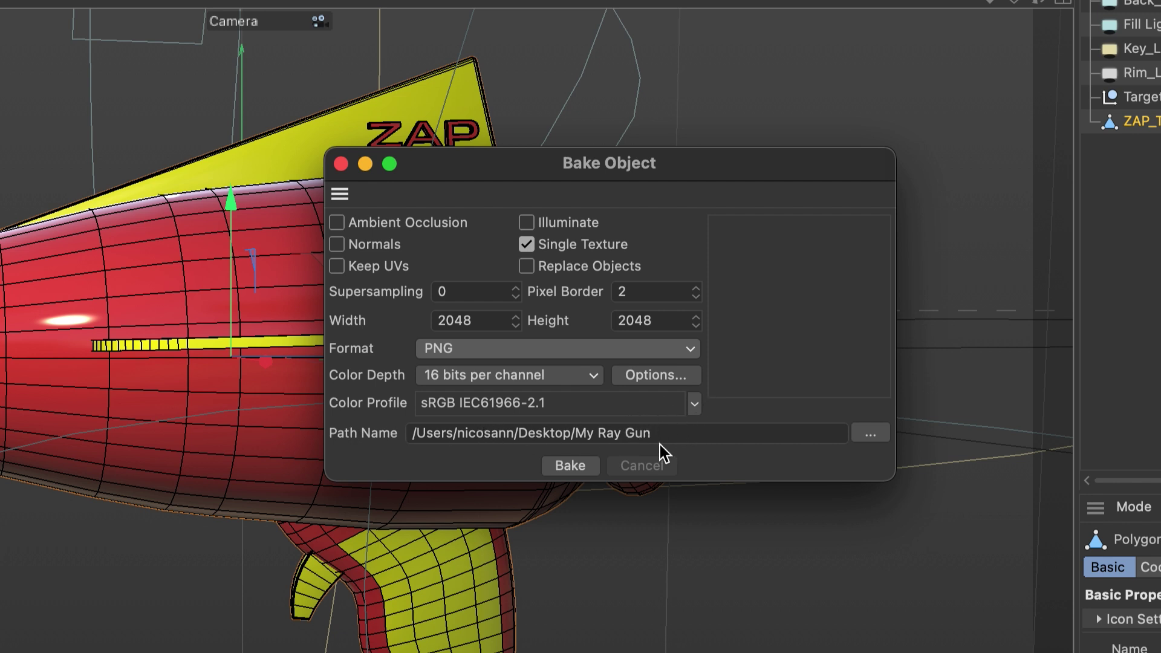
click(573, 465)
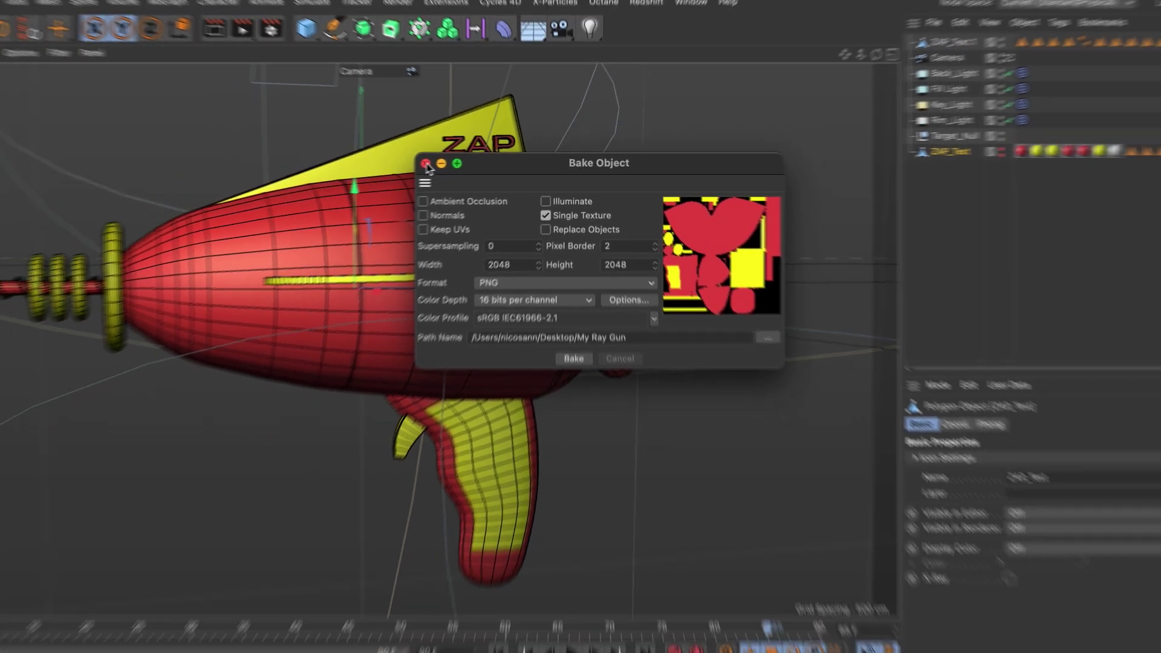
Close the bake window and delete the original ZAP_Text, keeping the baked ZAP_Text.1
click(341, 164)
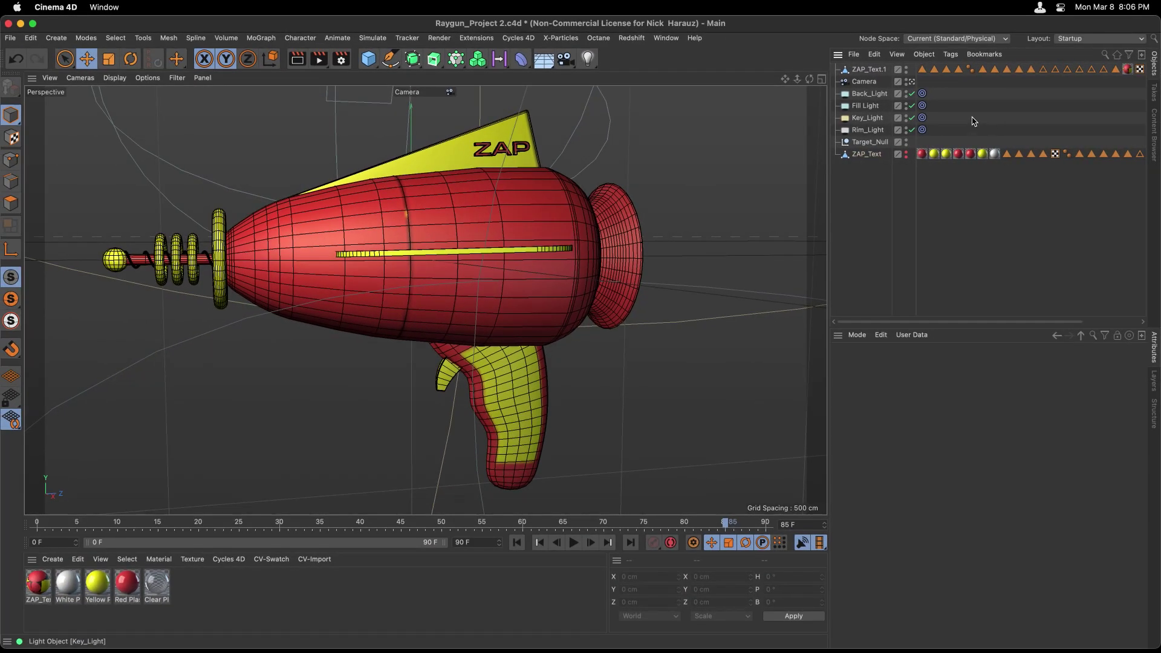
click(878, 72)
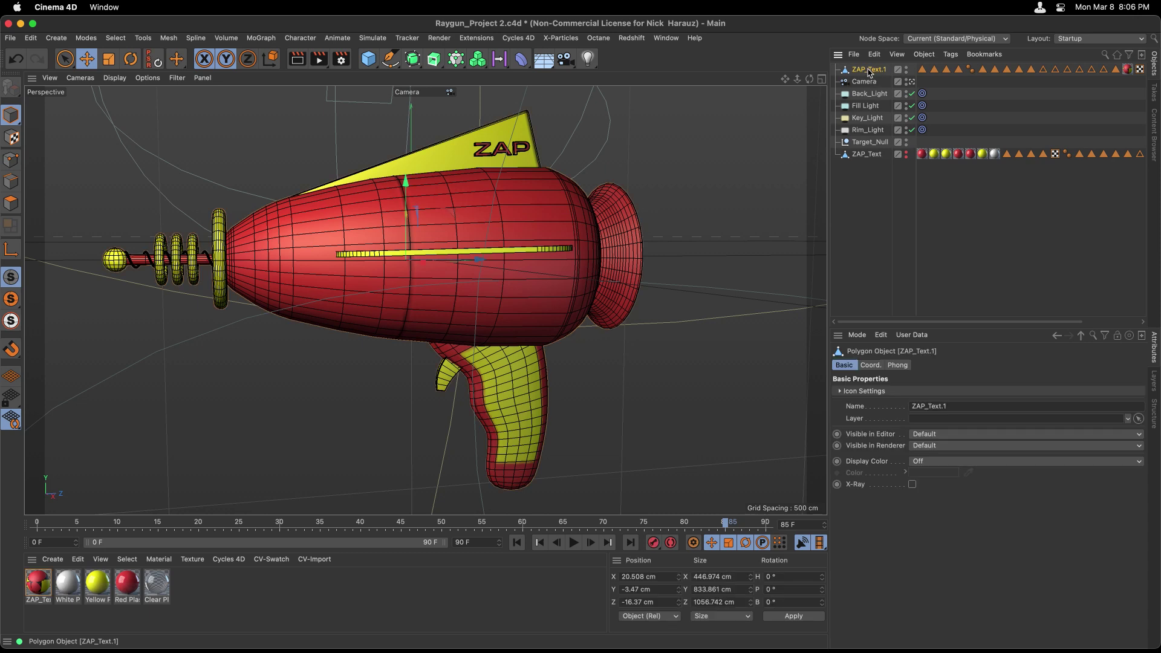
click(1128, 69)
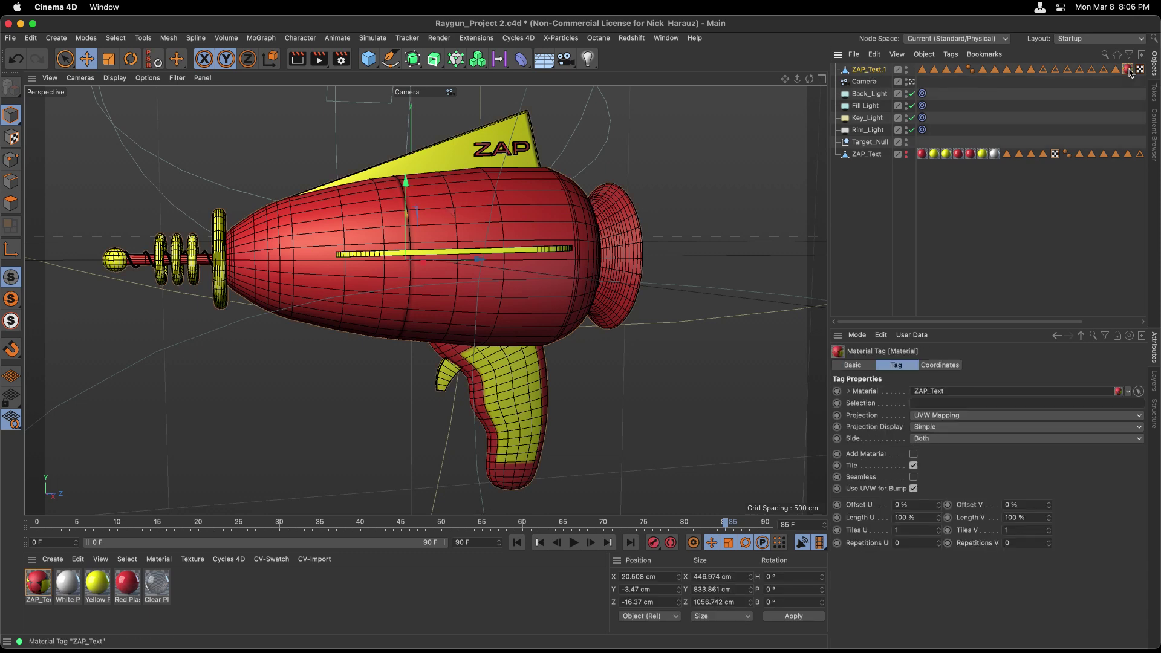
click(867, 156)
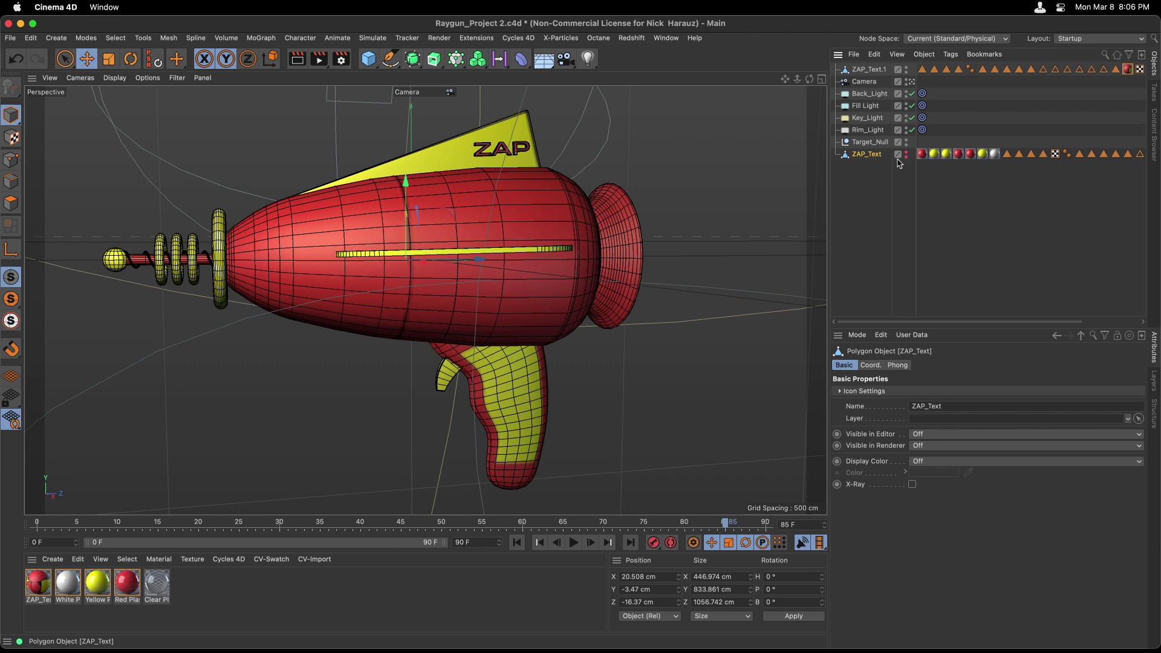
key(Delete)
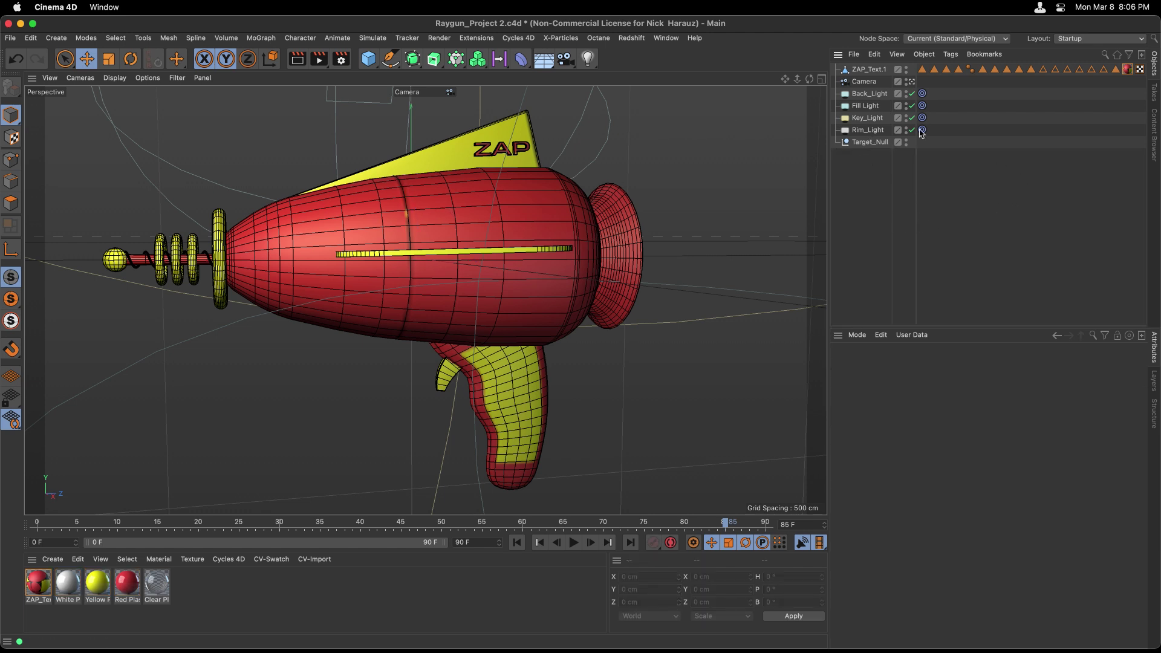
Save the project for Cineware as 'Ray Gun For Mir' in Desktop/My Ray Gun, then switch to After Effects
click(11, 38)
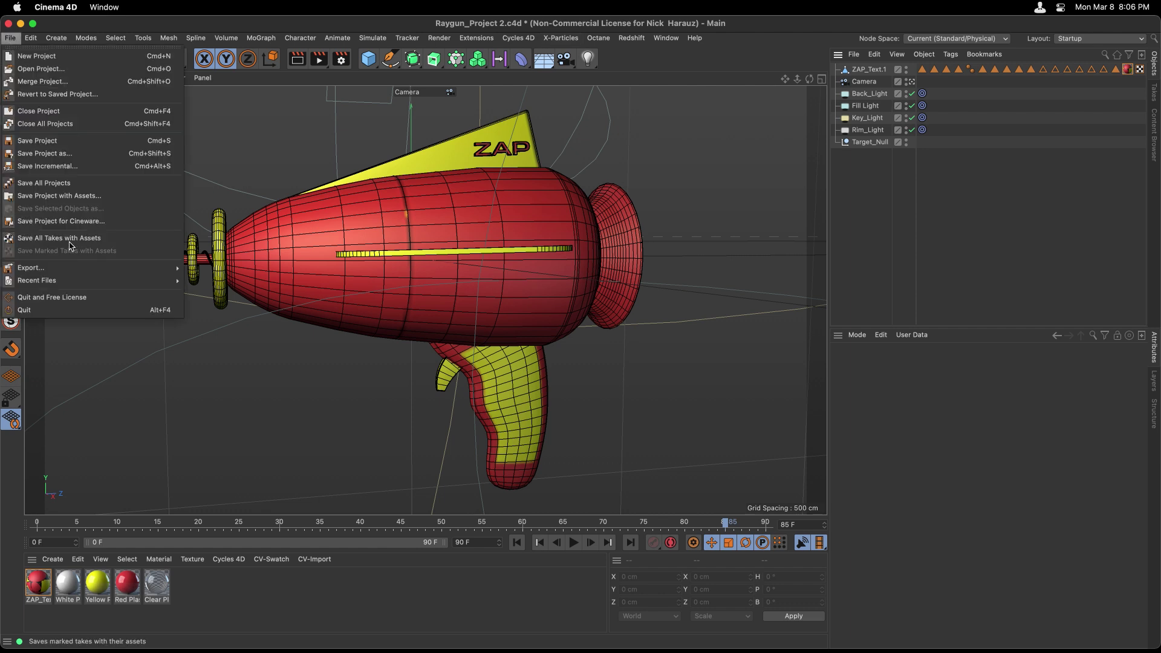
click(71, 222)
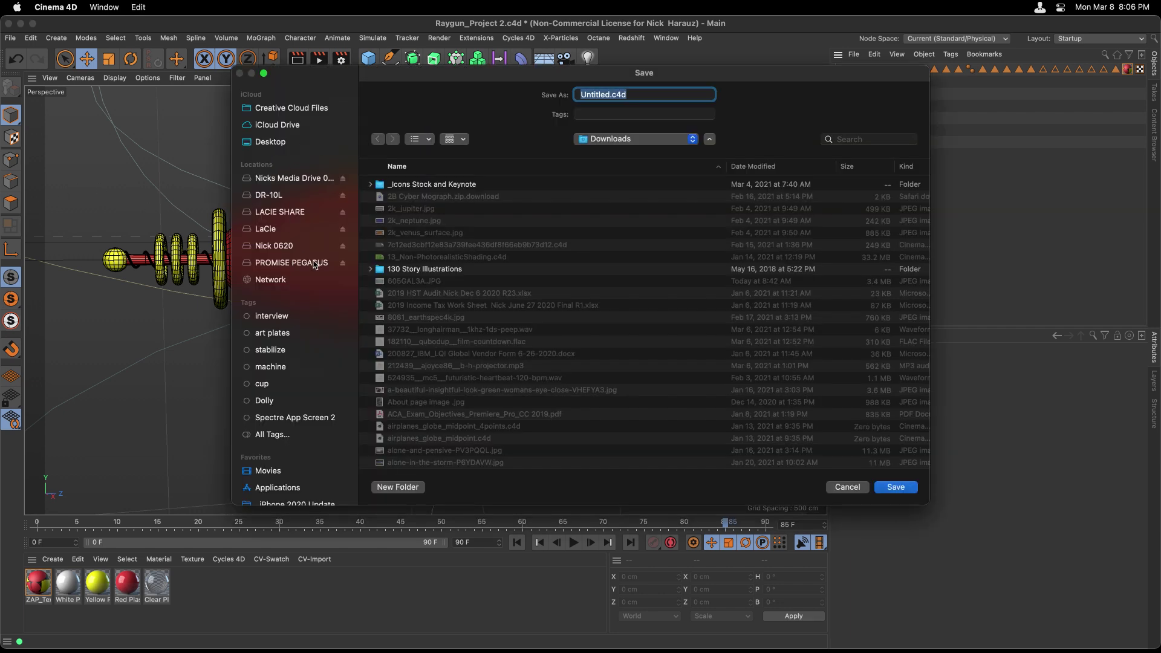
click(267, 143)
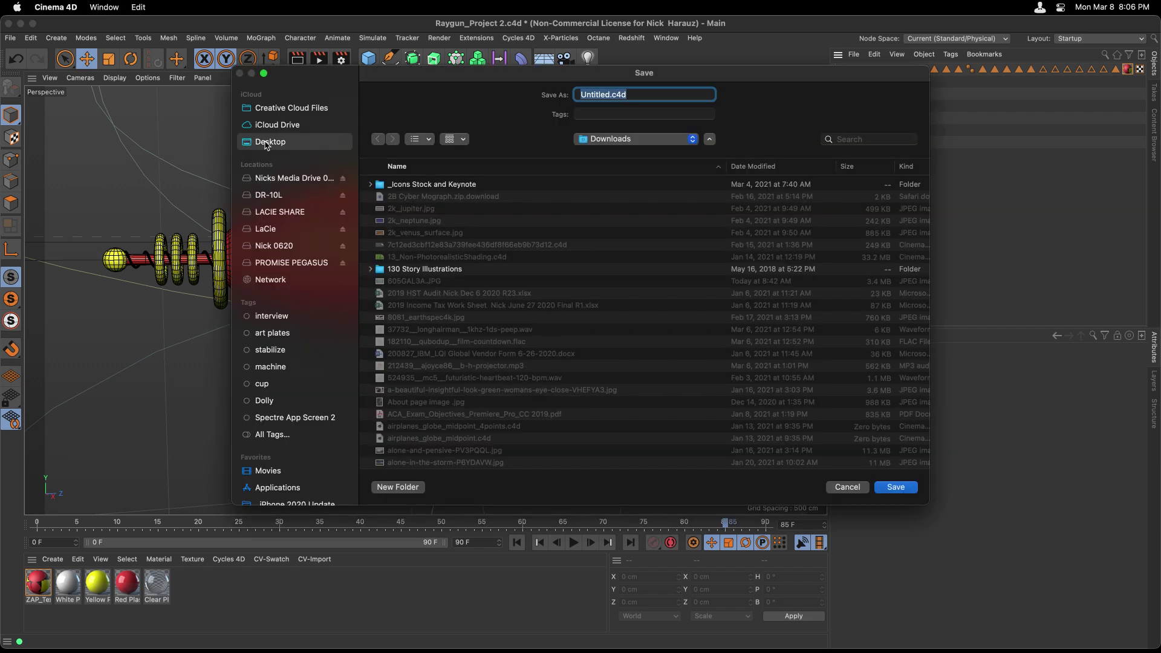
scroll(392, 282, down, 6)
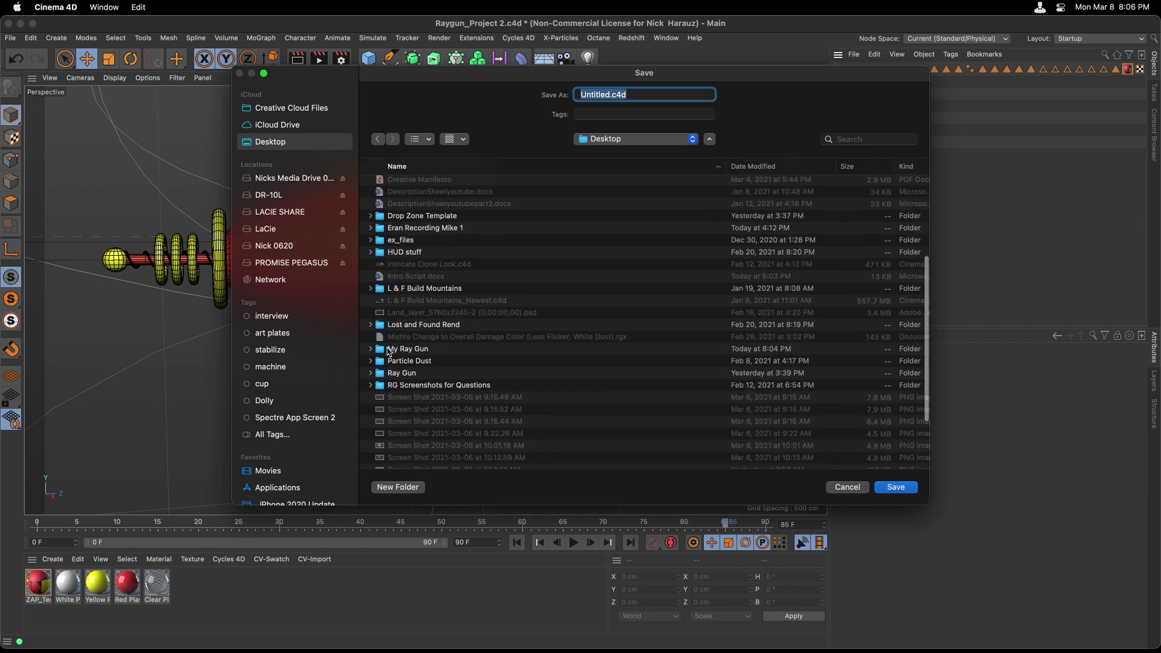
double_click(402, 354)
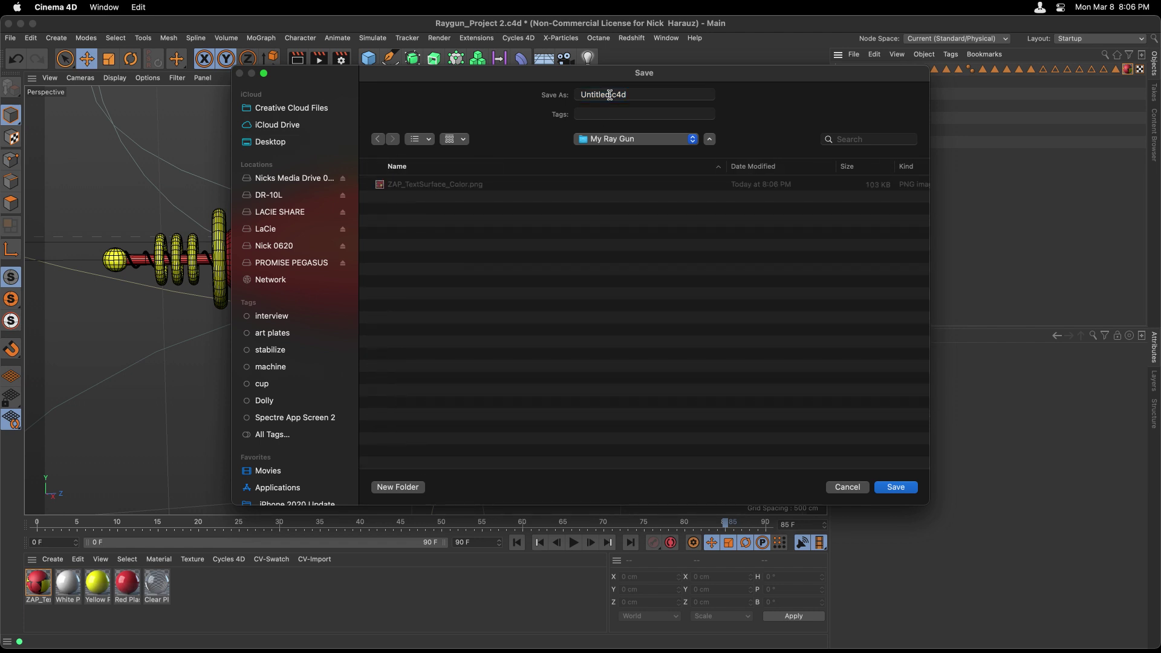
key(Tab)
text(Ray Gu)
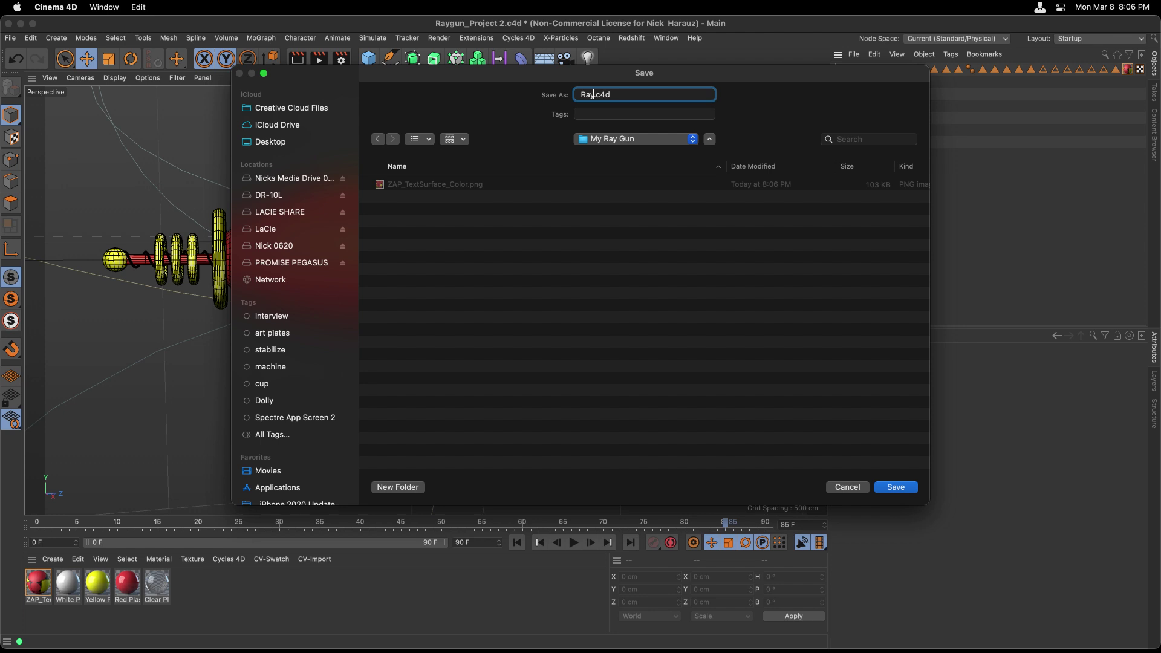
text(n For Mil)
key(Return)
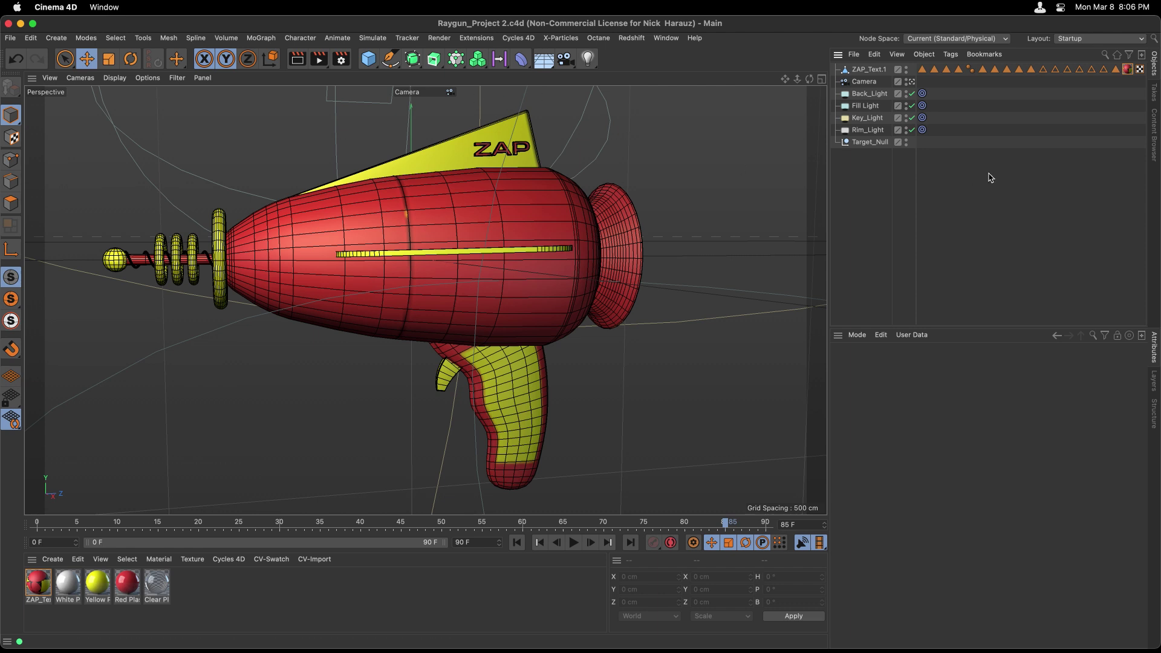
key(super+Tab)
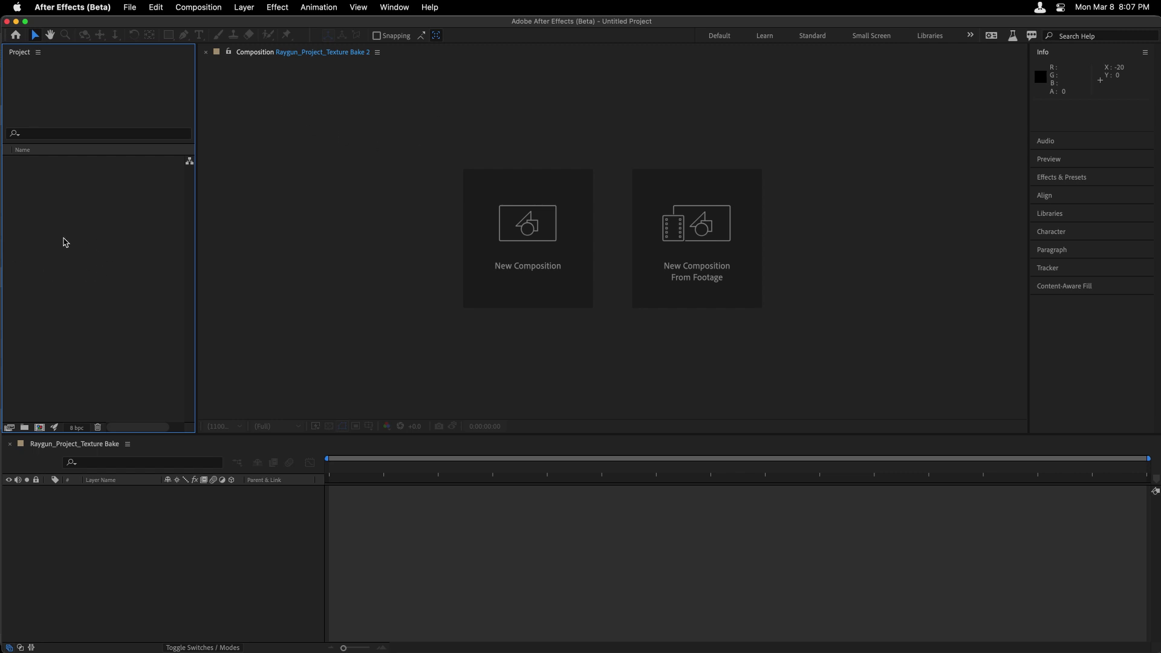
Import Ray Gun For Mir.c4d and ZAP_TextSurface_Color.png from the Desktop's My Ray Gun folder
double_click(66, 242)
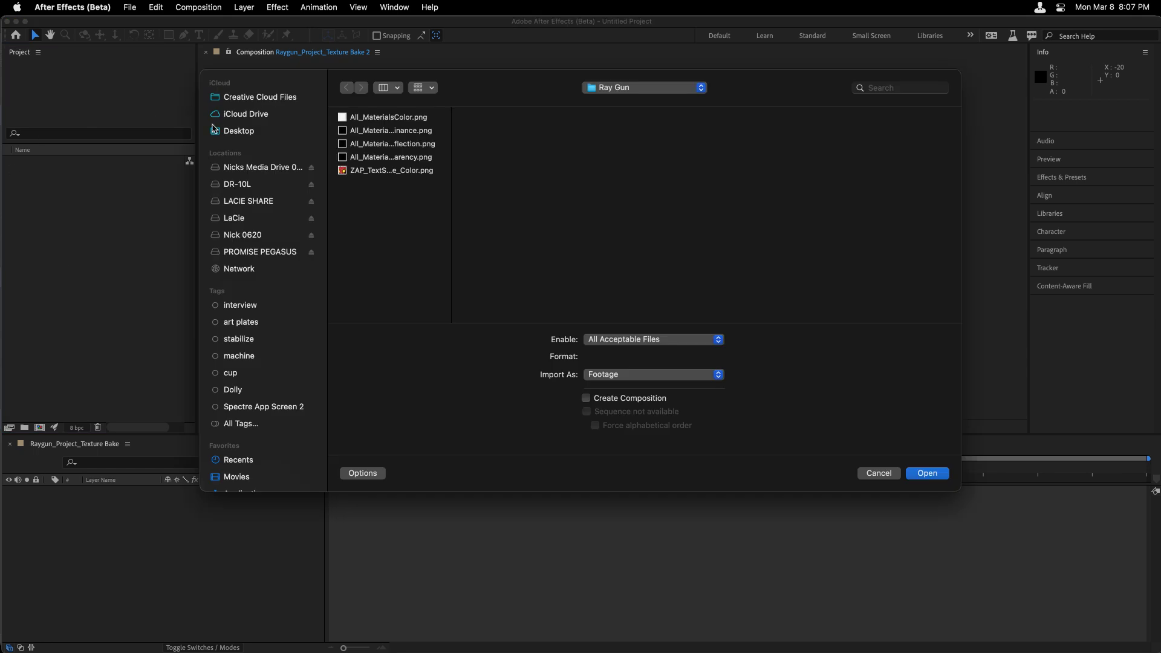
click(239, 131)
scroll(359, 225, down, 15)
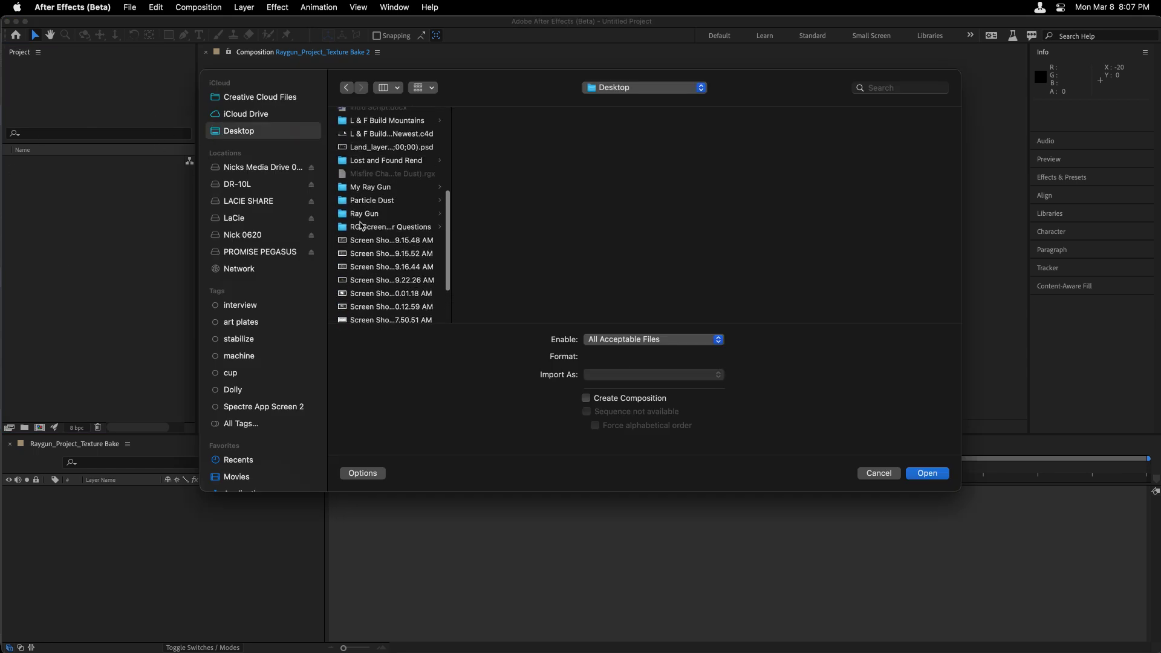
click(360, 191)
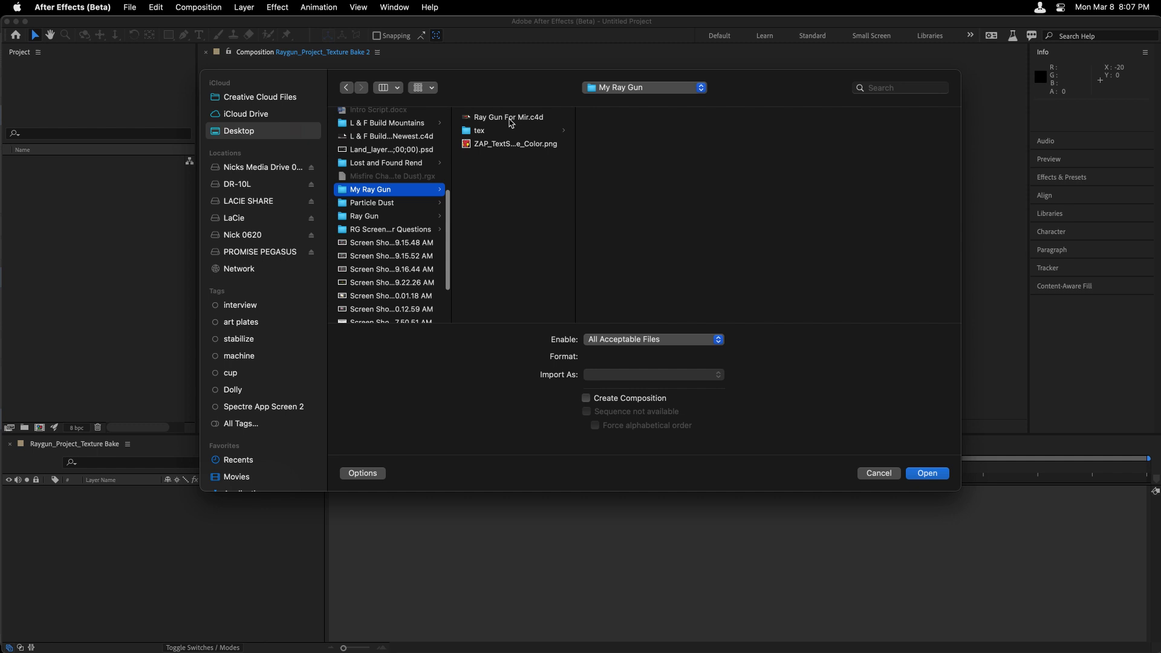
click(461, 117)
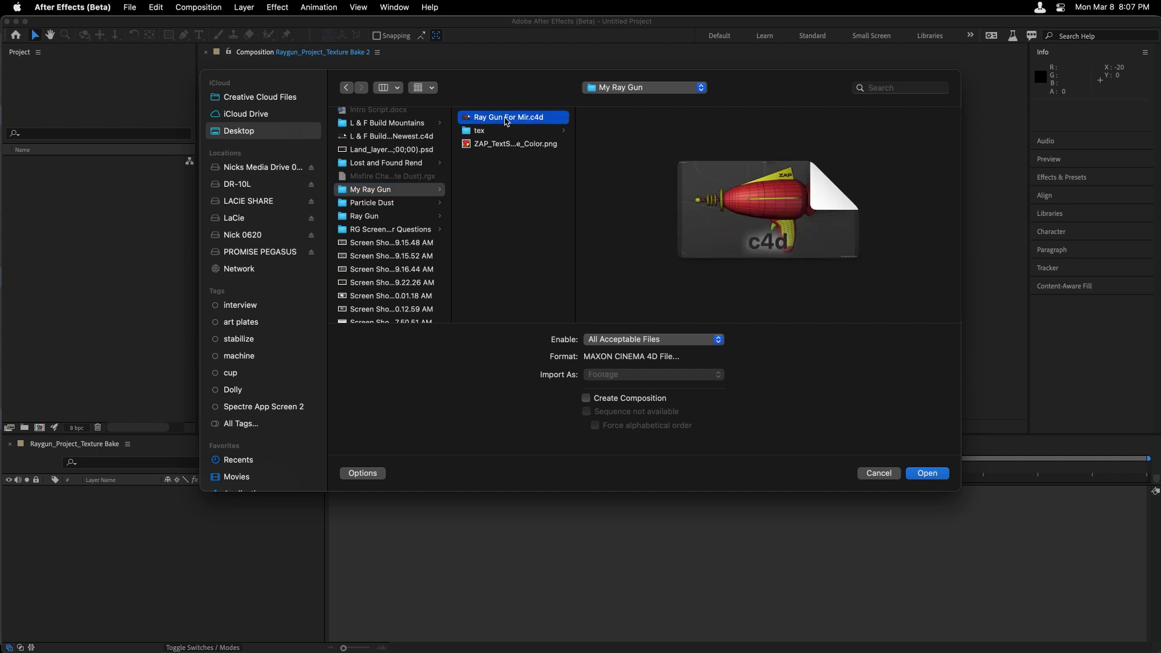
click(486, 145)
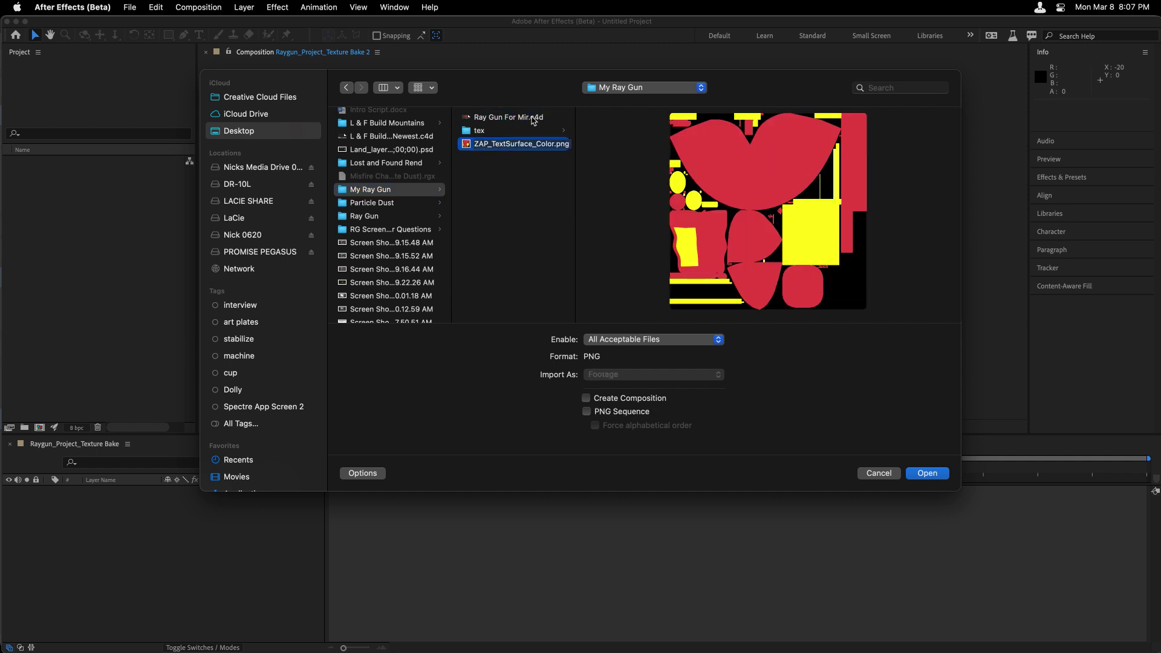
super+click(529, 117)
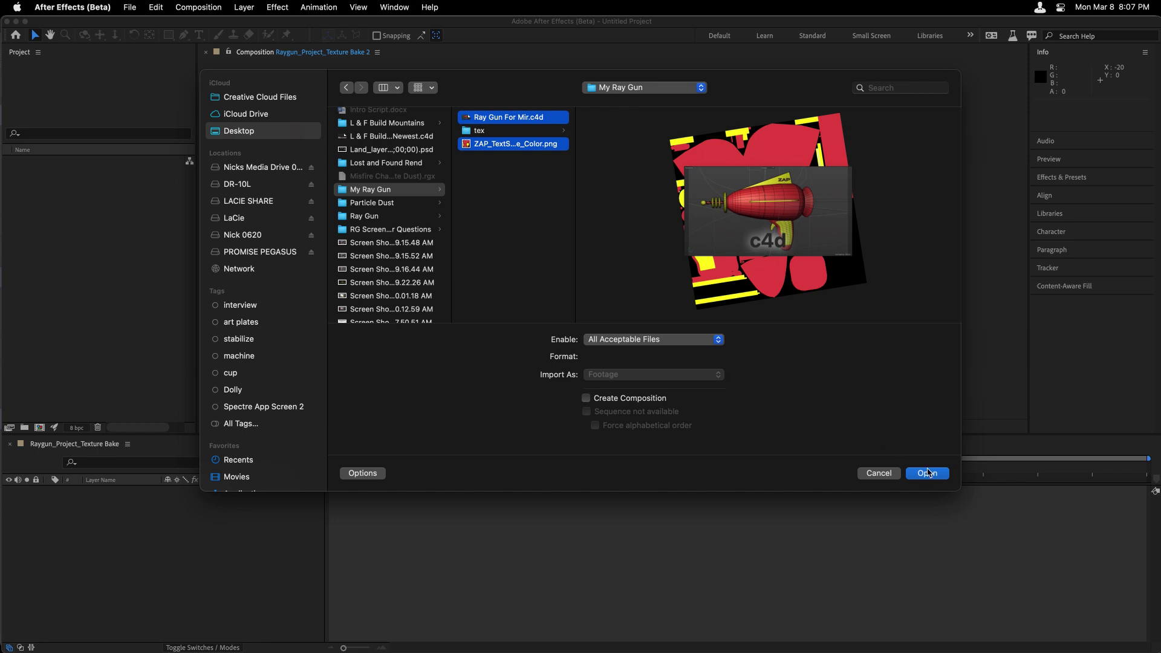
click(929, 473)
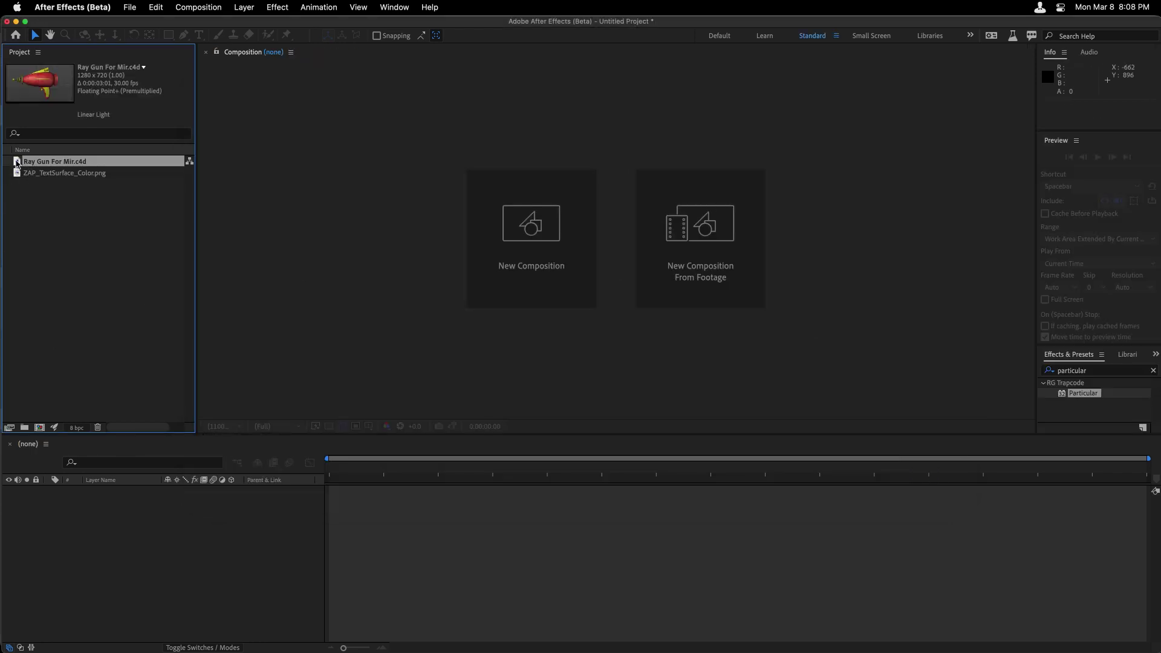
Make a composition from Ray Gun For Mir.c4d, preview it, and hide the C4D layer
drag(18, 162, 41, 428)
click(420, 469)
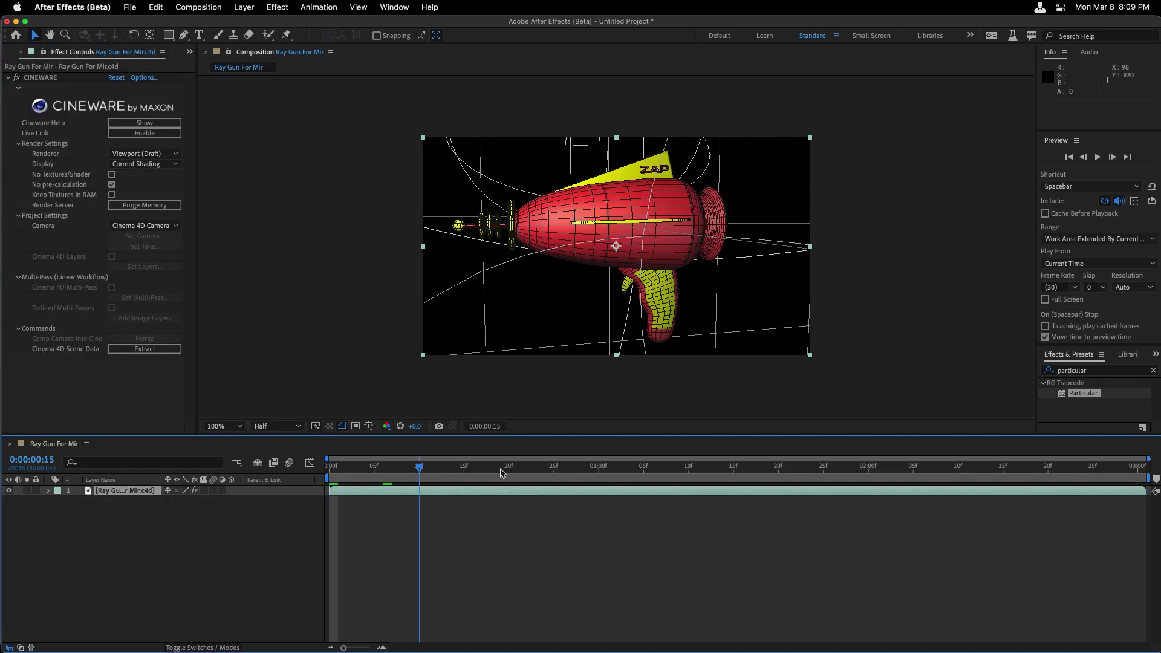
key(space)
key(space)
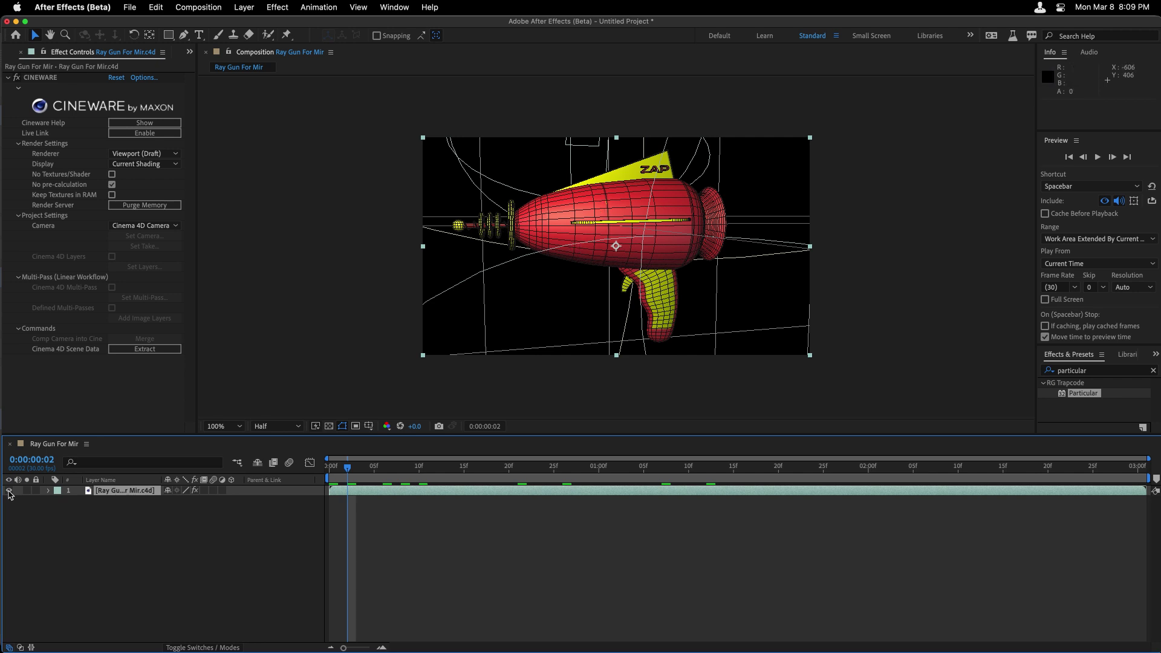
click(9, 492)
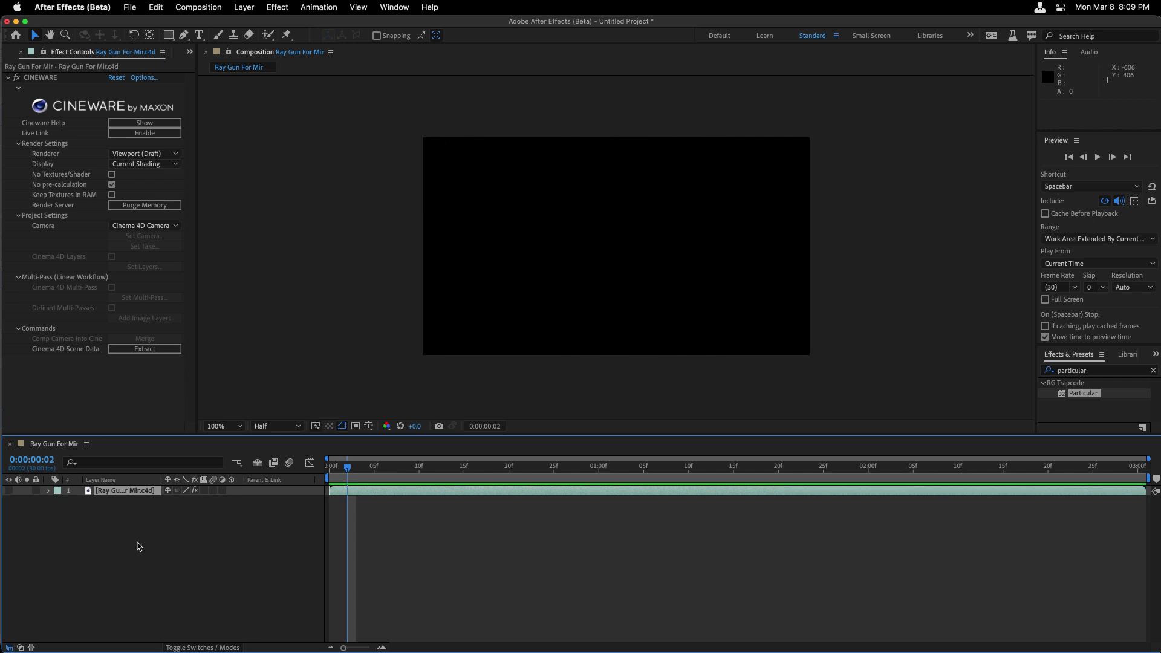
Add a new black solid layer named Mir to the composition
click(241, 9)
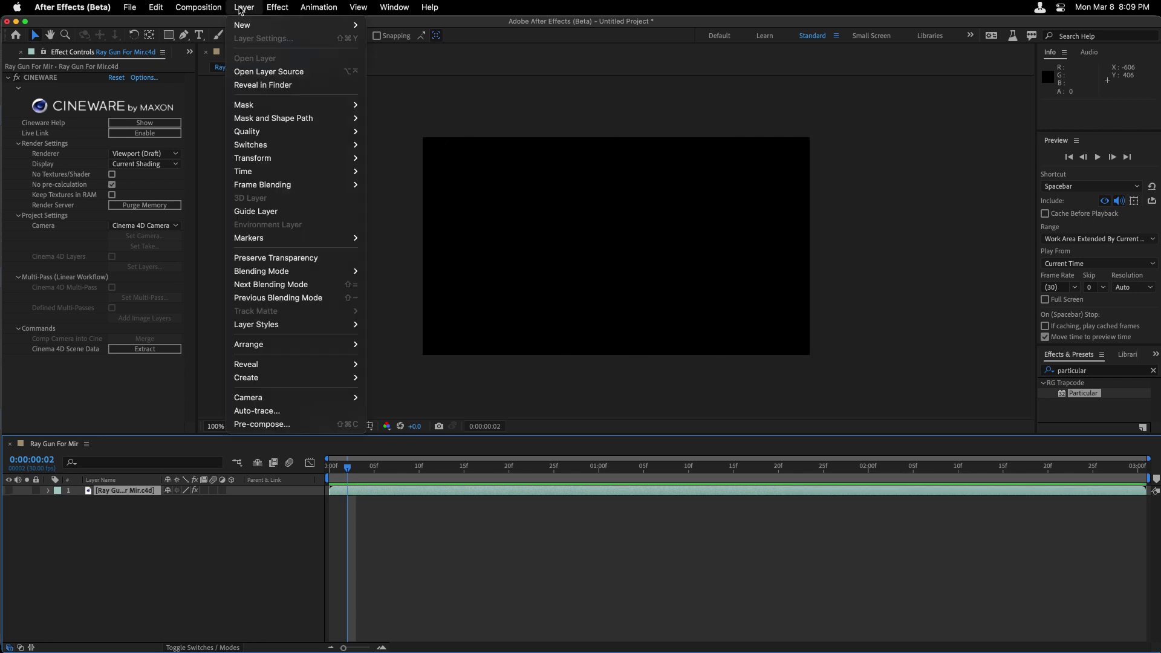
mouse_move(251, 24)
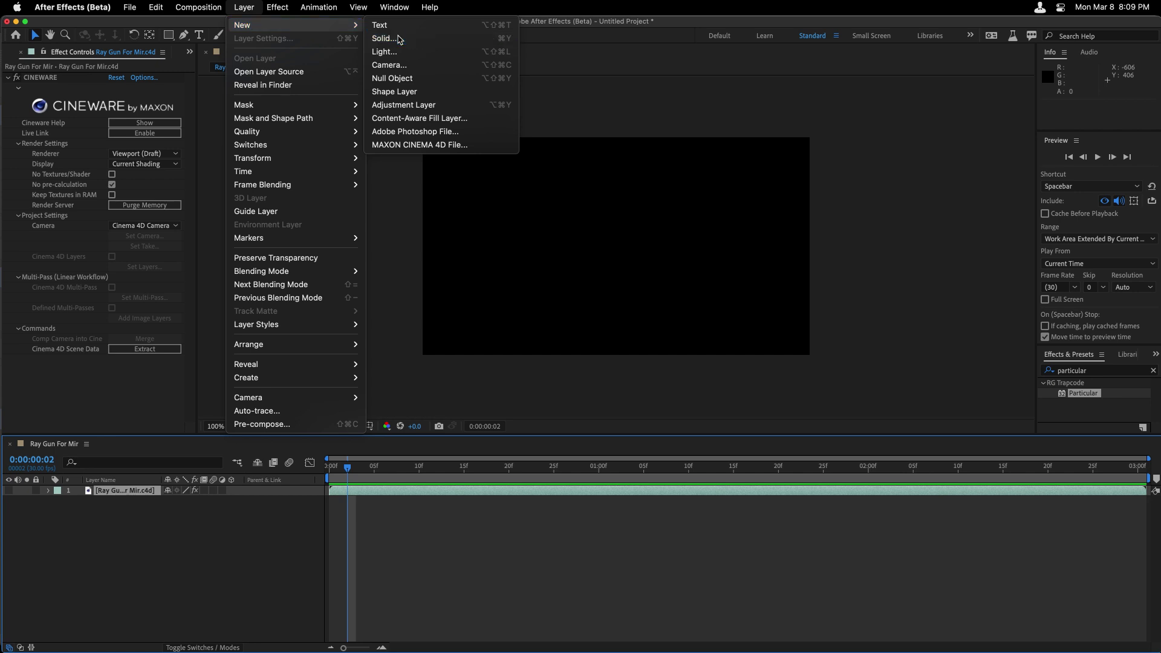
click(399, 39)
text(M)
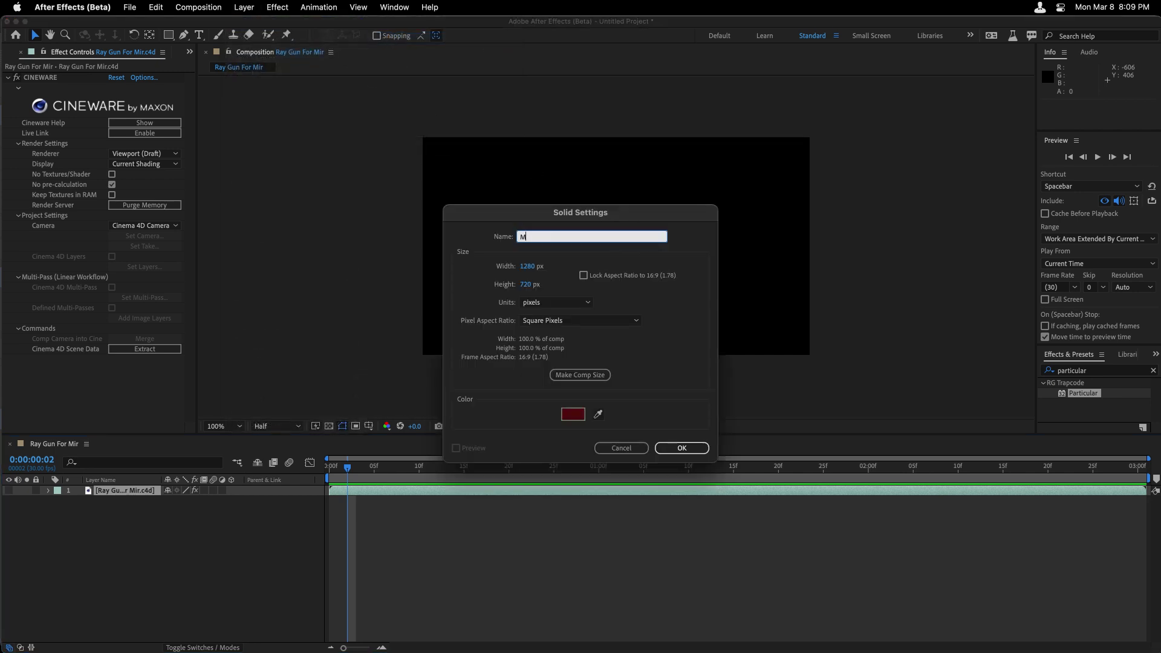
text(ir)
click(579, 416)
click(580, 403)
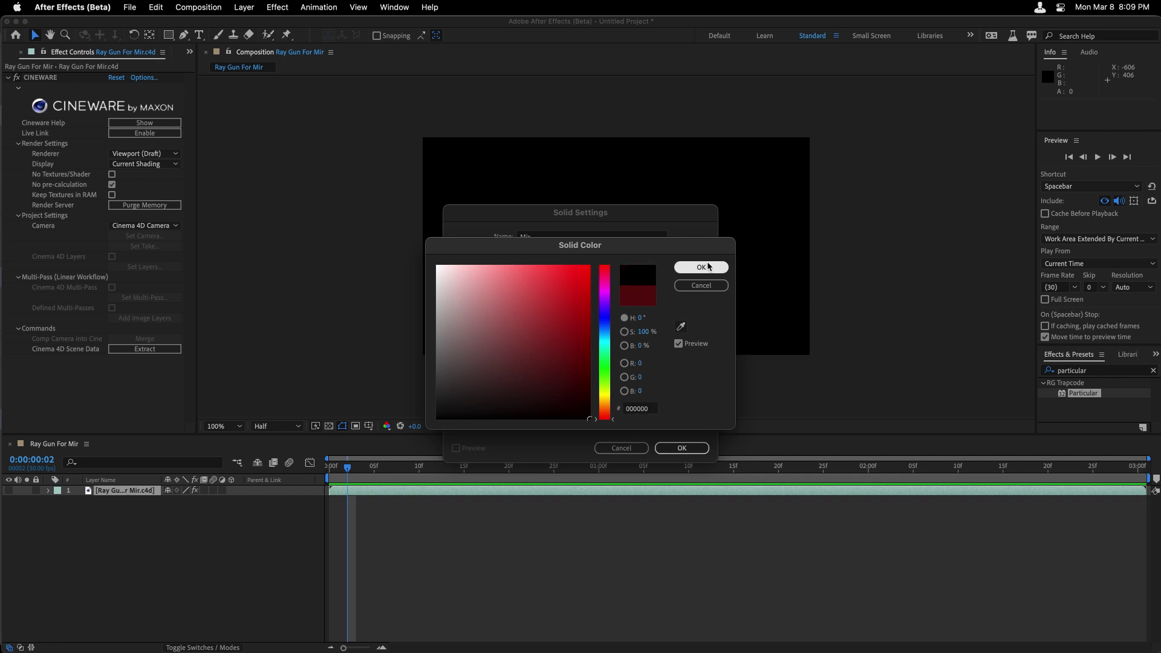
click(702, 267)
click(688, 449)
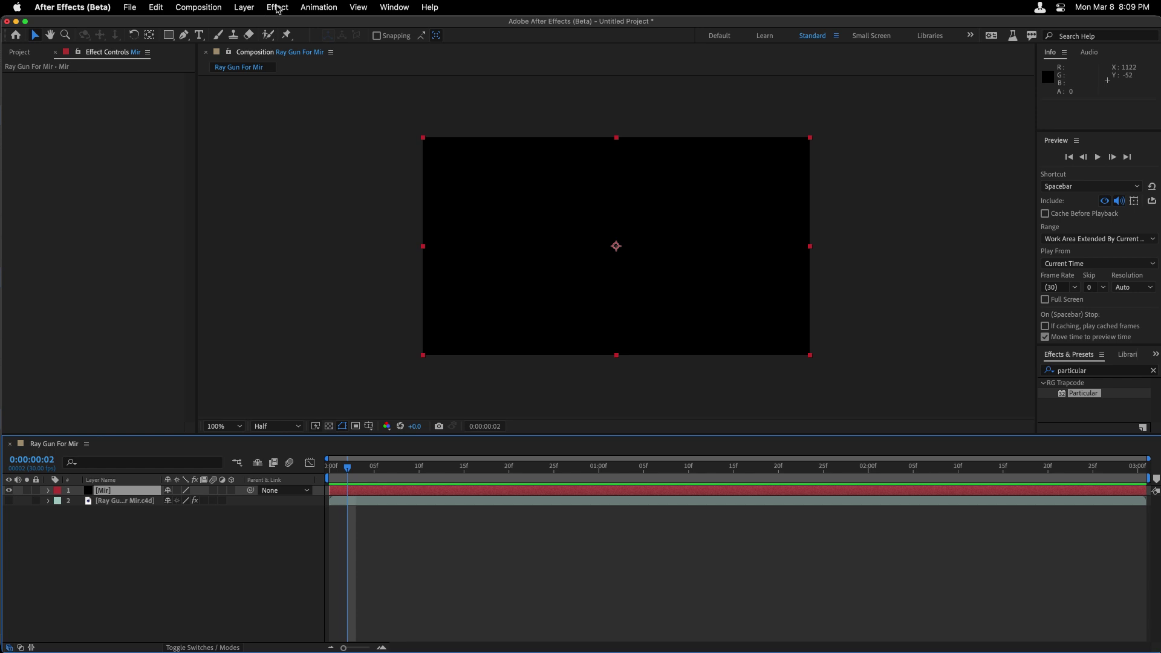
Apply Effect > RG Trapcode > Mir 3 to the Mir solid
click(279, 9)
scroll(365, 284, down, 5)
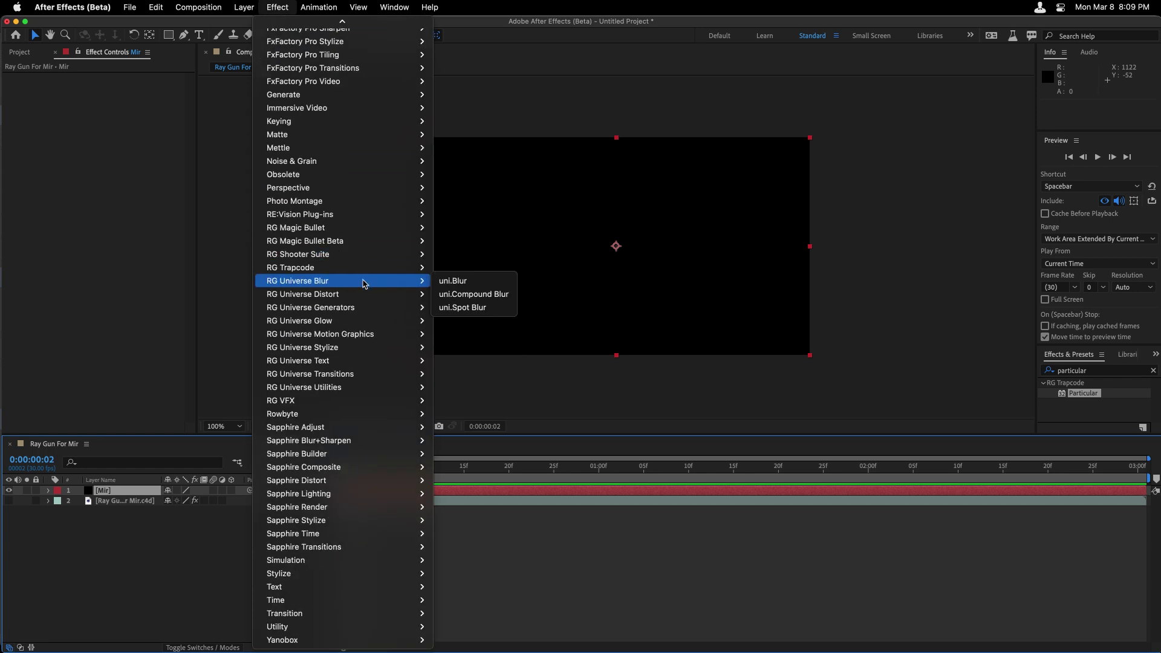
mouse_move(364, 270)
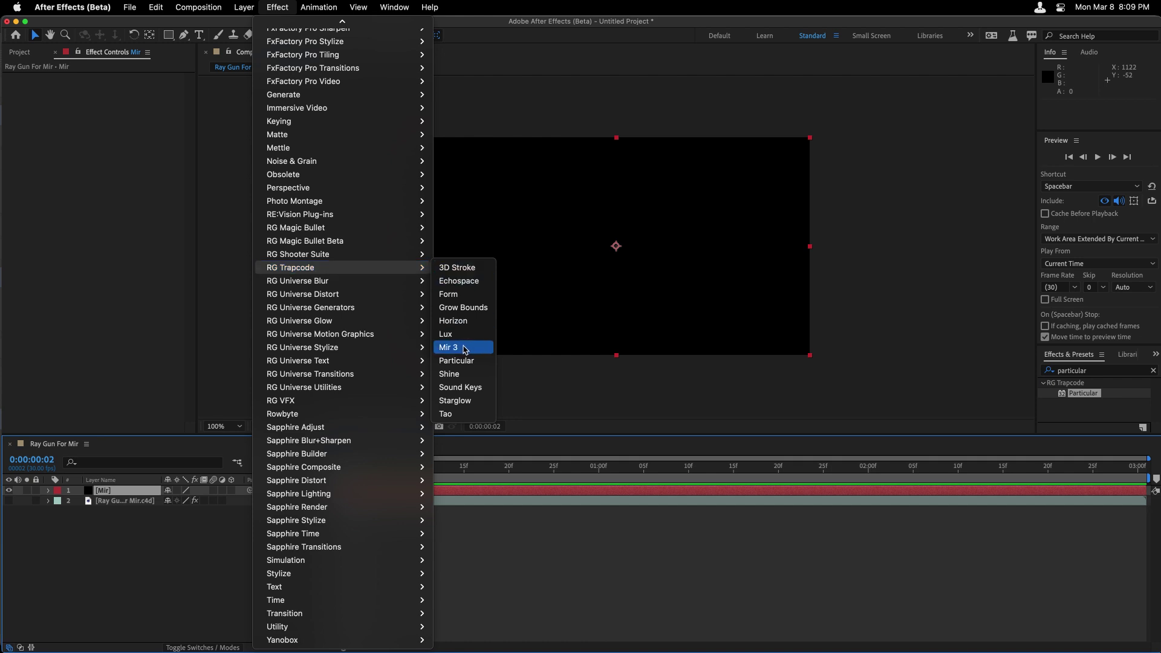
click(465, 349)
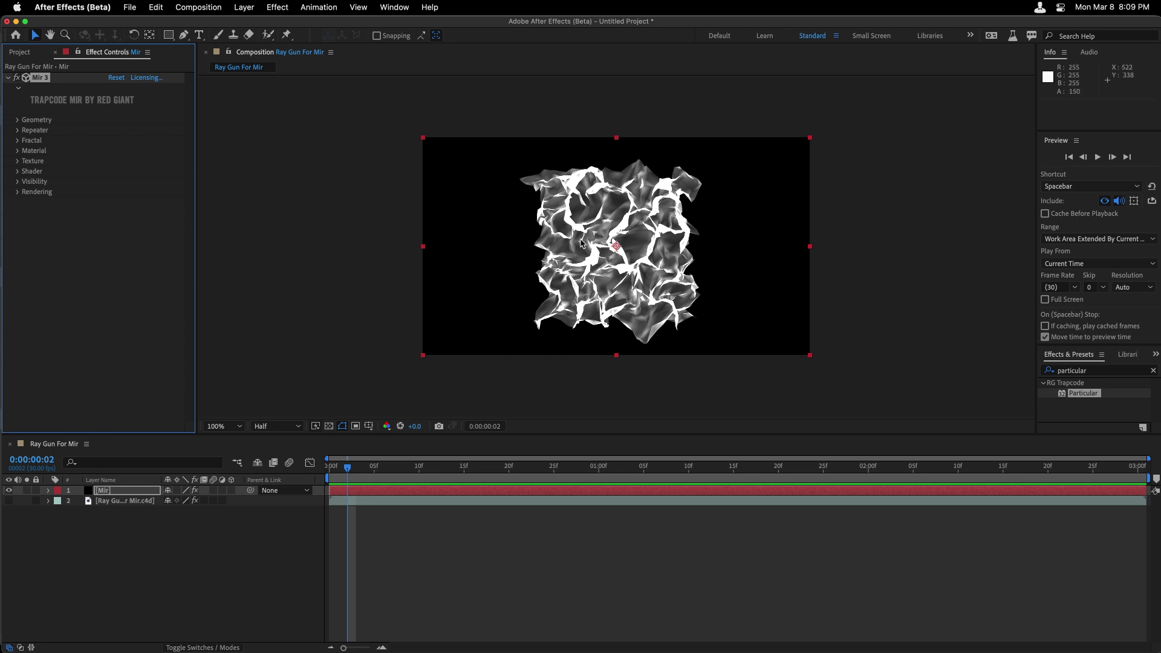
Set Mir's Base Geometry to 3D Model and load the PL_MiniCamera model
click(17, 121)
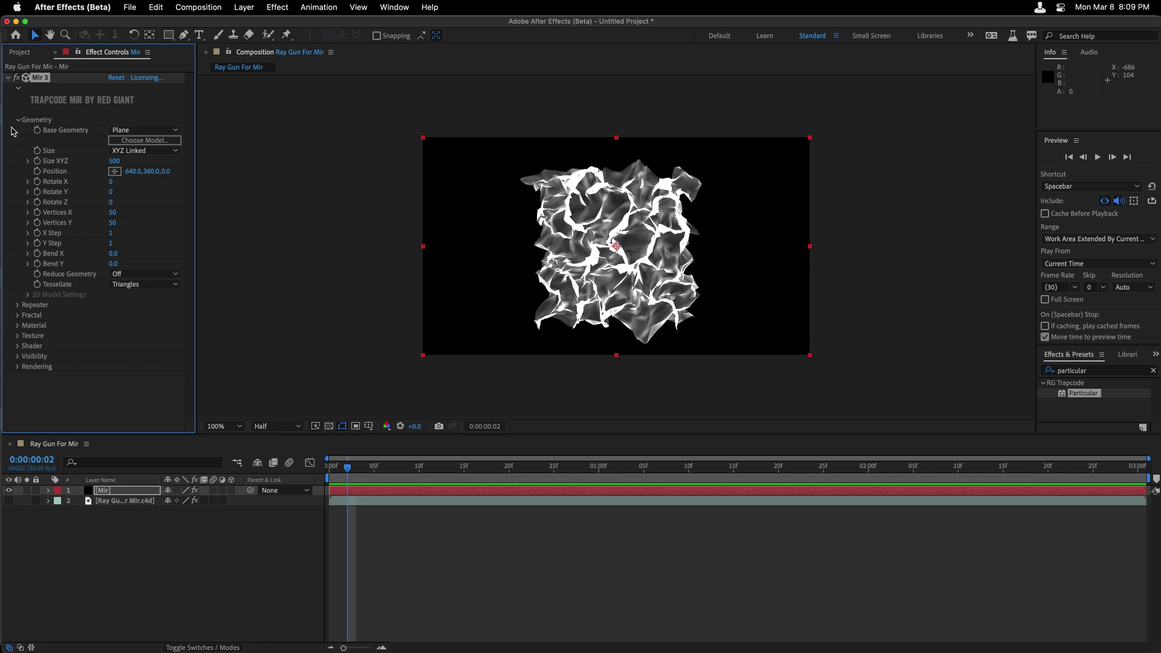
click(152, 130)
click(154, 140)
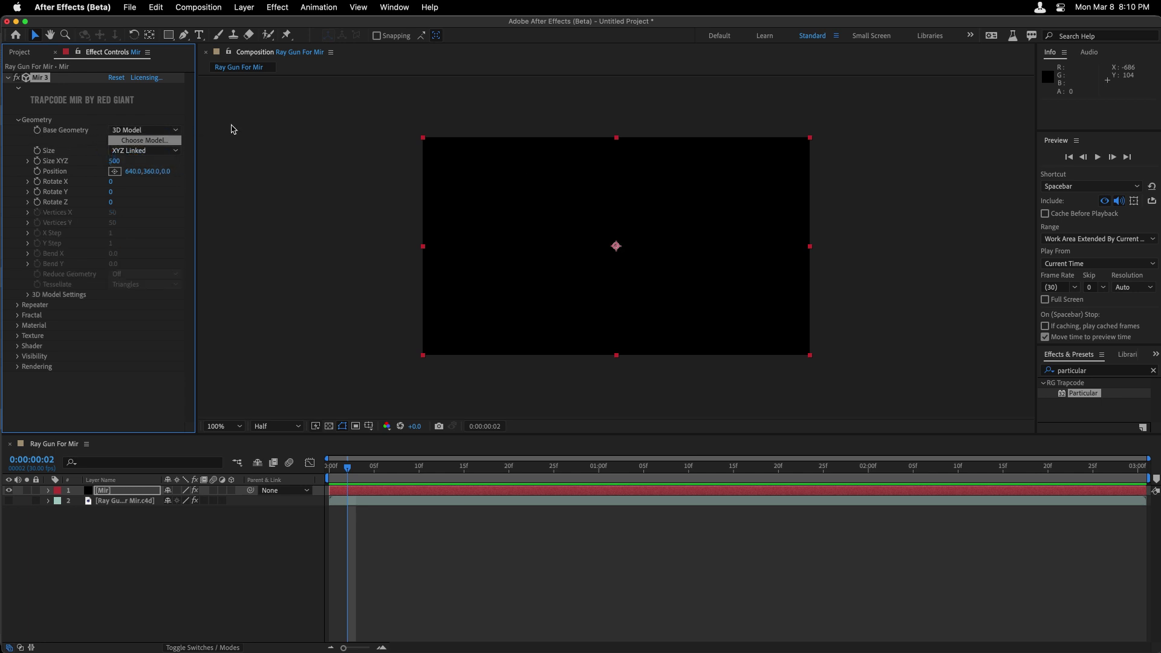
click(162, 140)
scroll(574, 272, down, 5)
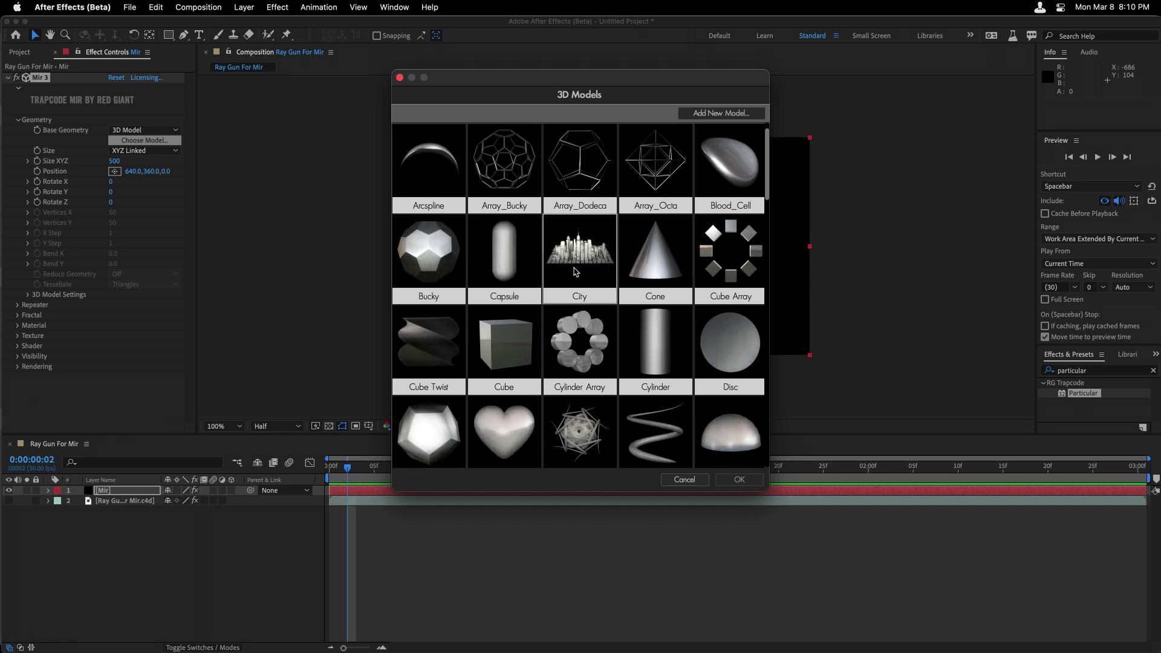
scroll(575, 271, down, 10)
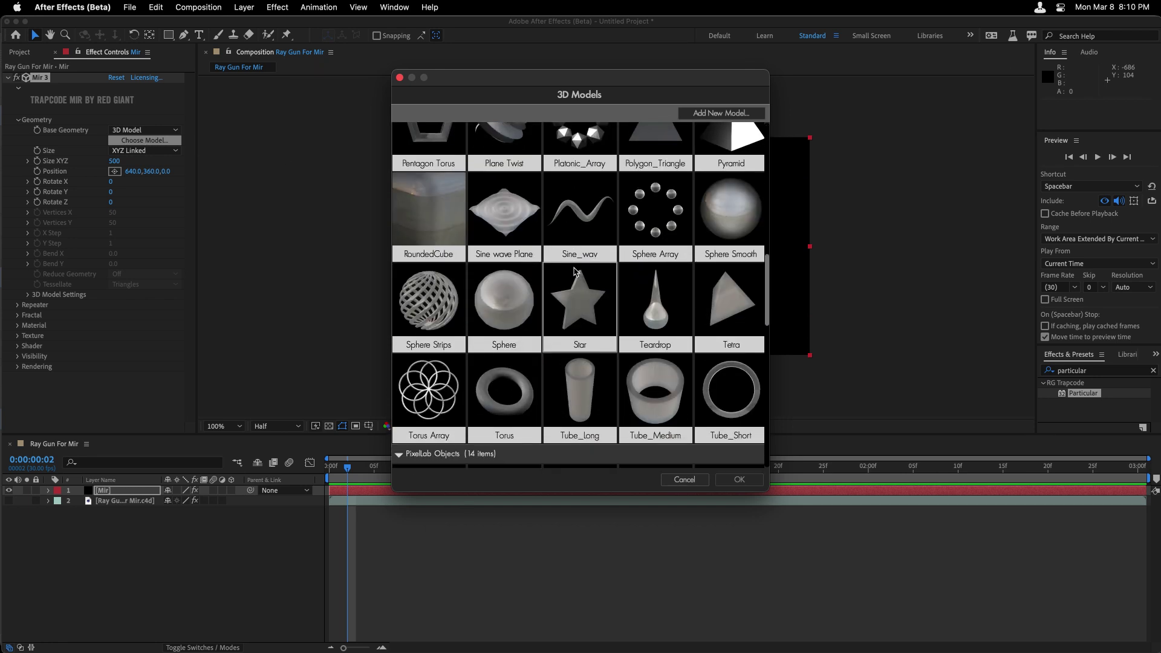
scroll(576, 272, down, 2)
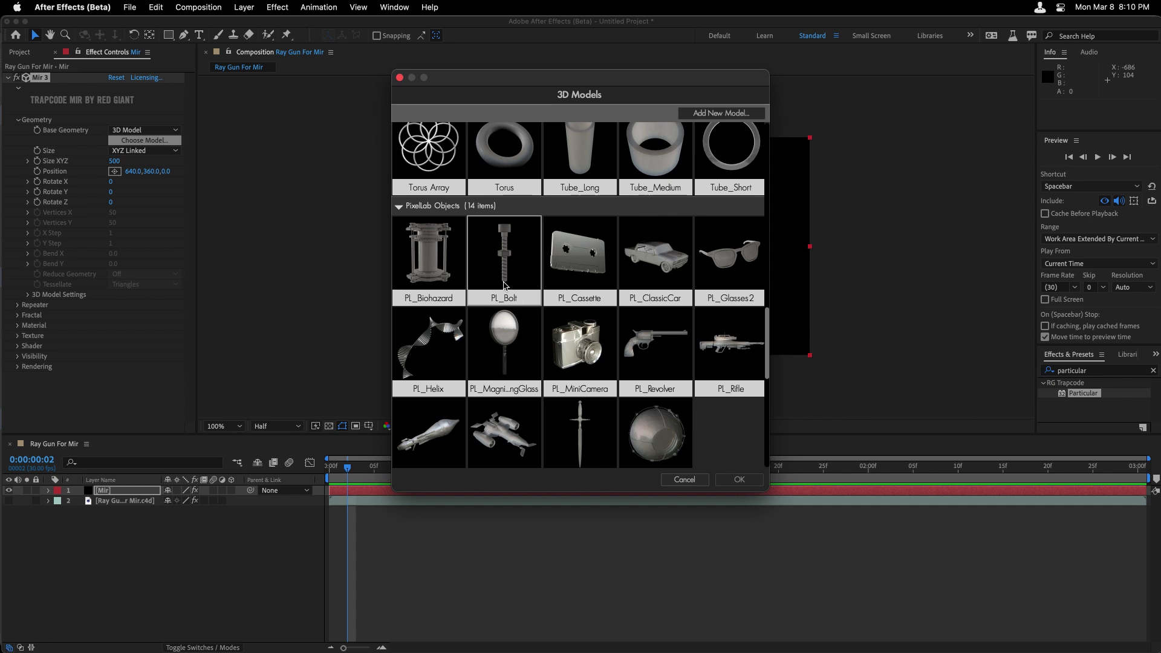
click(586, 352)
click(743, 481)
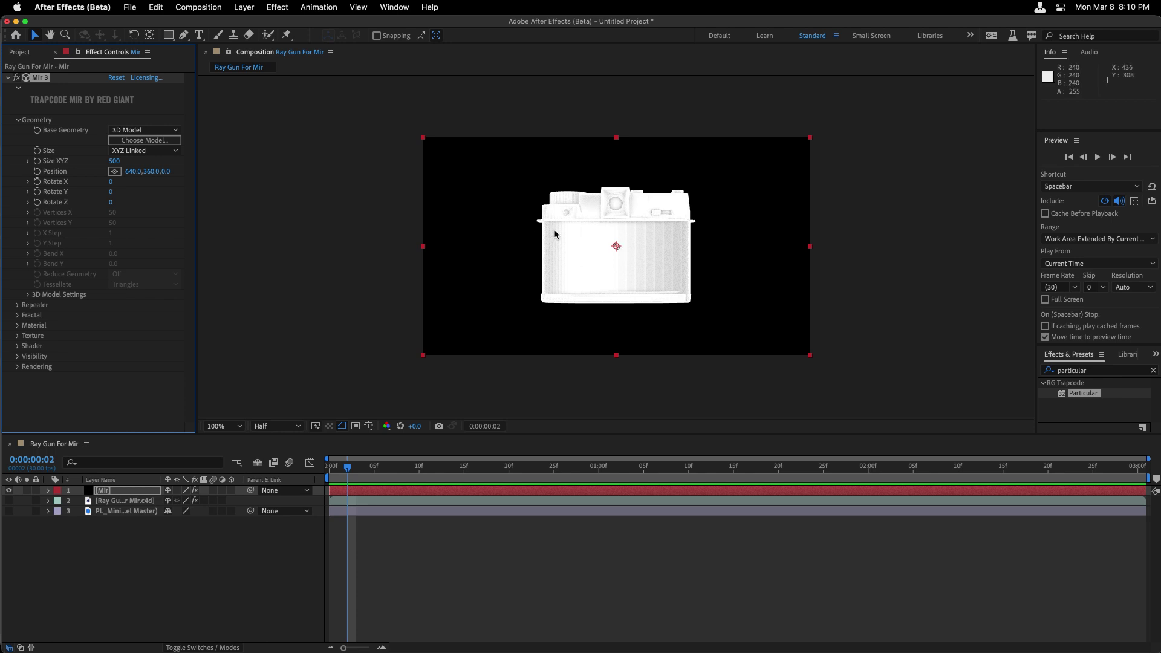
Set Mir's 3D Model source to 2. Ray Gun For Mir.c4d and reselect the Mir layer
click(29, 295)
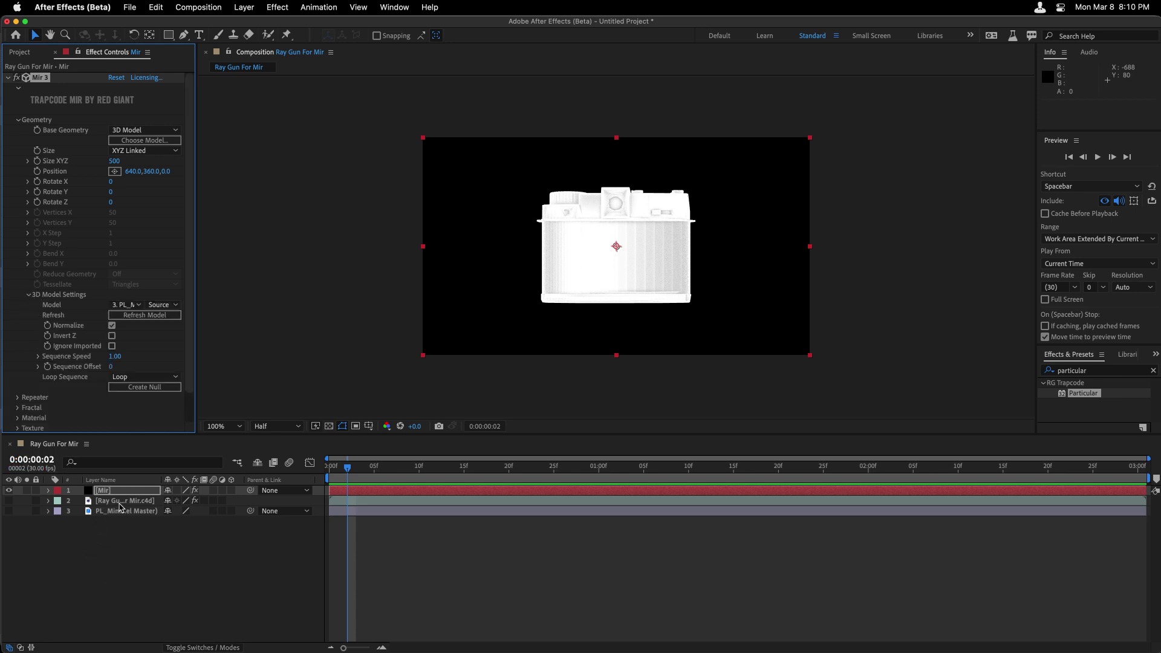
click(133, 306)
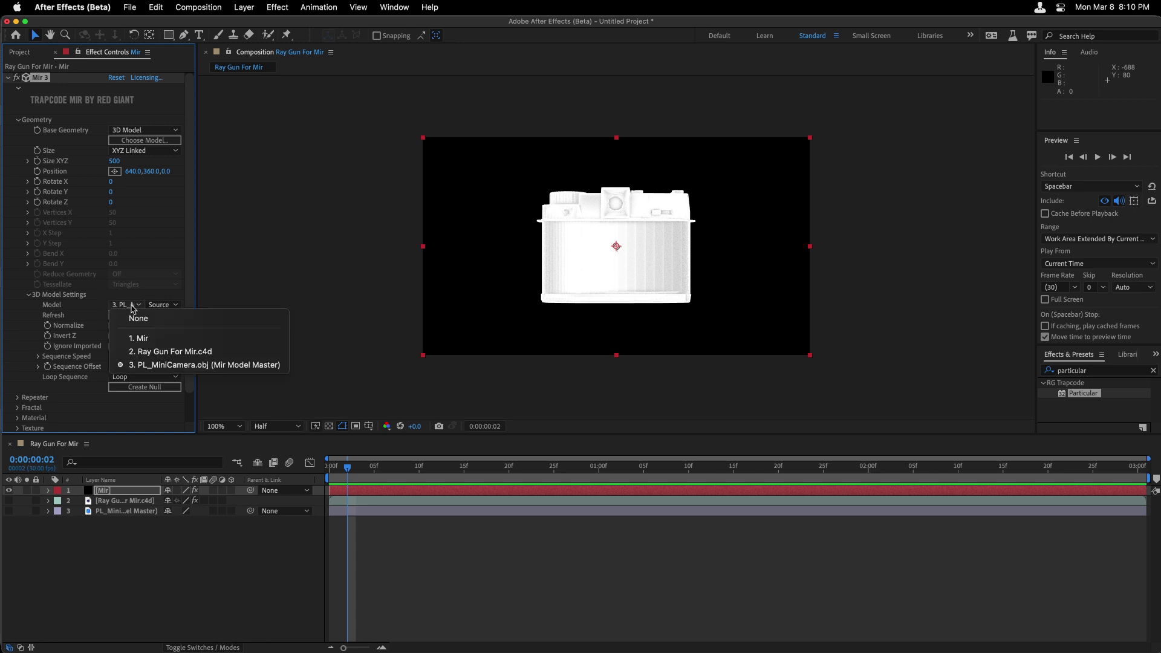
click(185, 353)
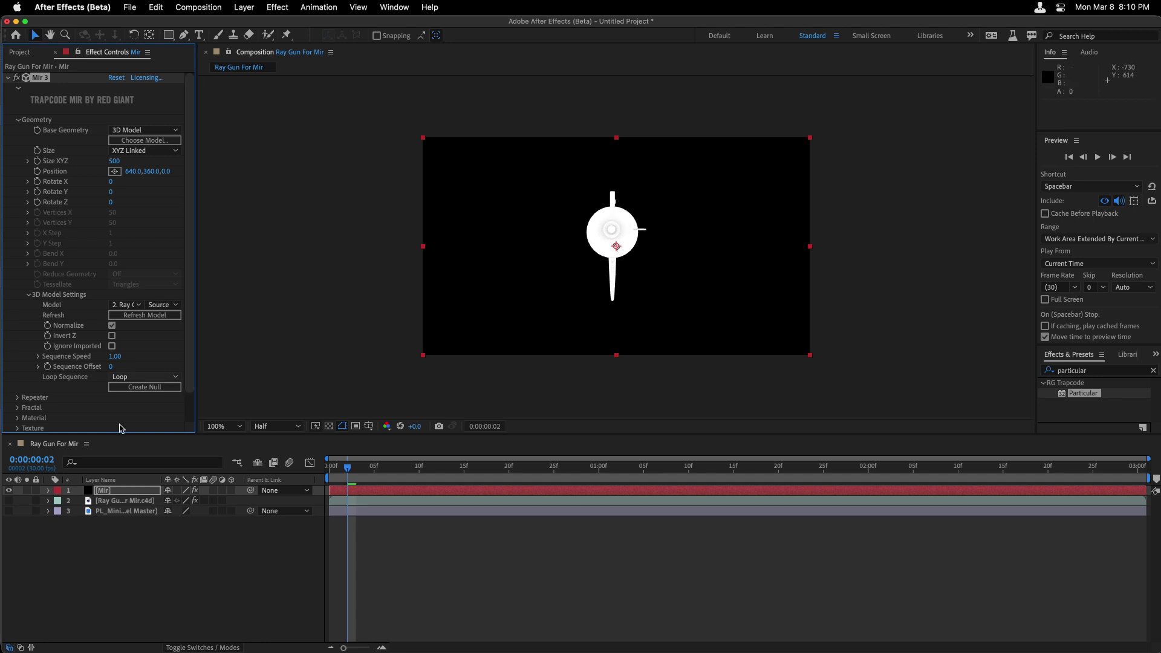
click(121, 512)
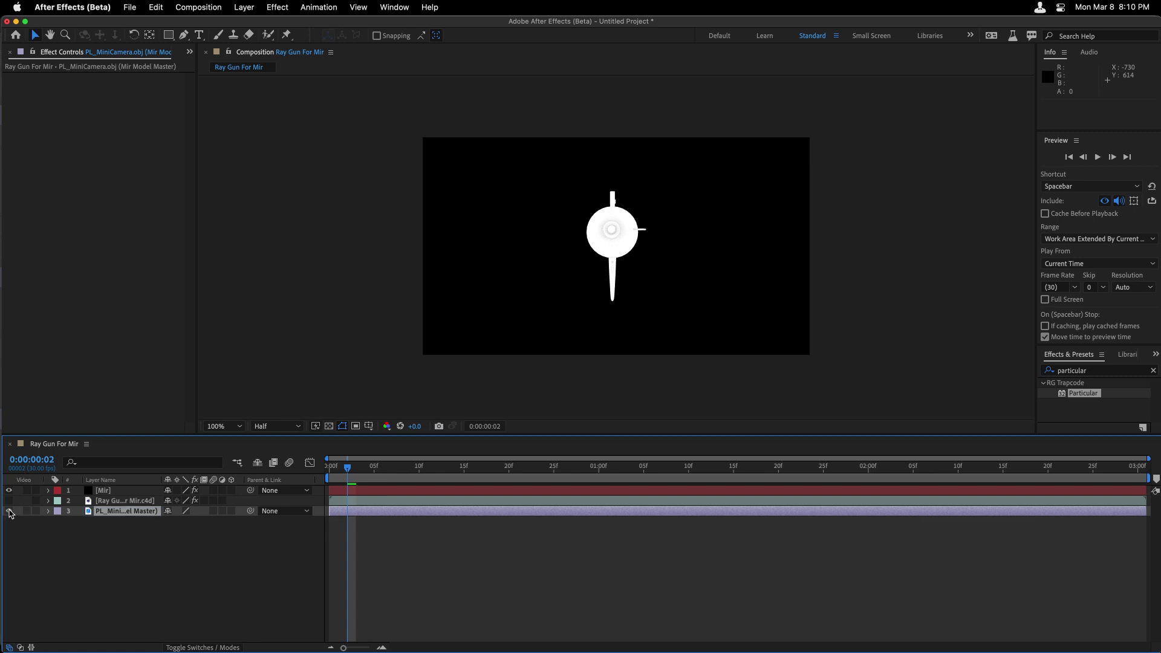
click(120, 491)
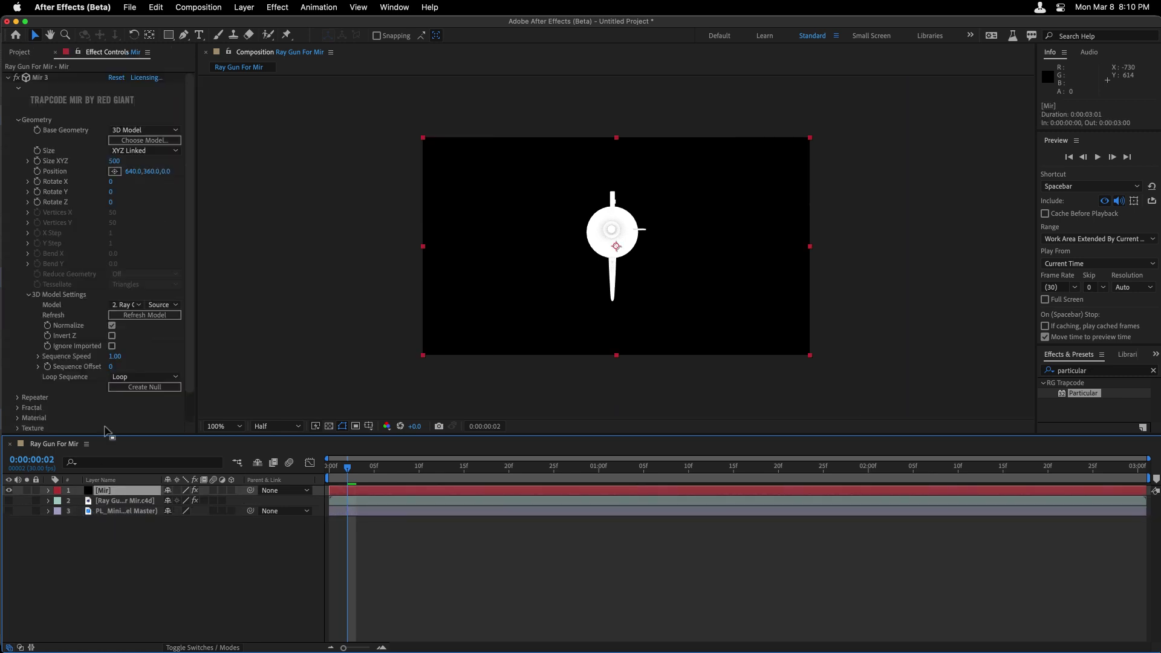
click(27, 53)
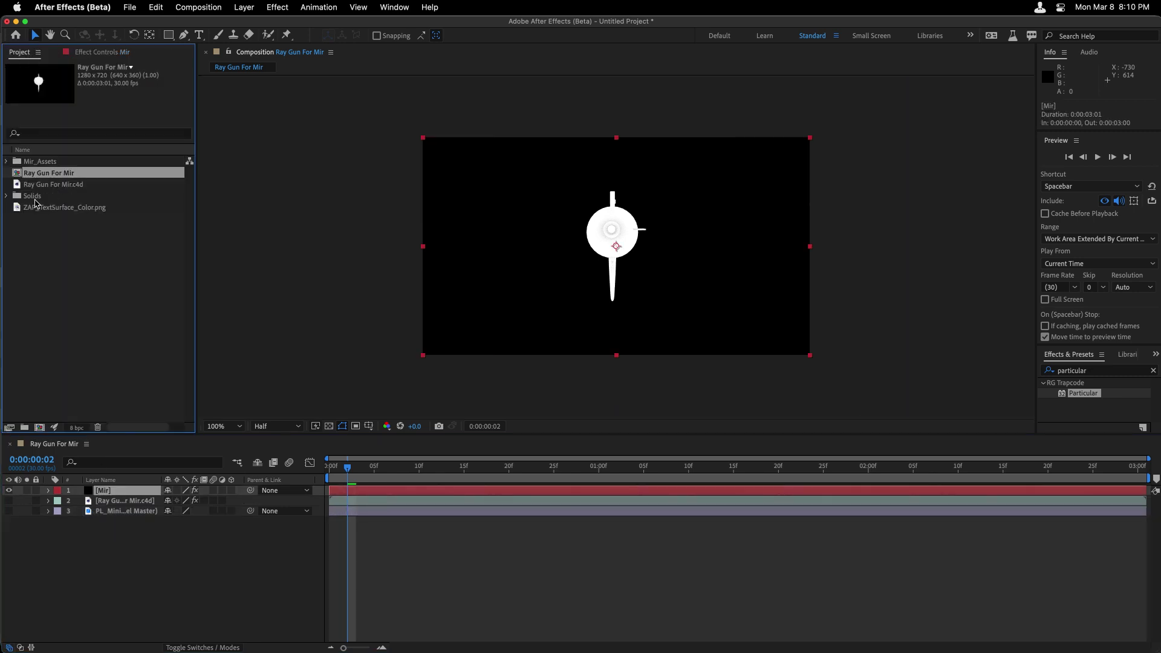
Add ZAP_TextSurface_Color.png to the comp as a hidden layer and reselect the Mir layer
drag(35, 205, 107, 514)
click(8, 511)
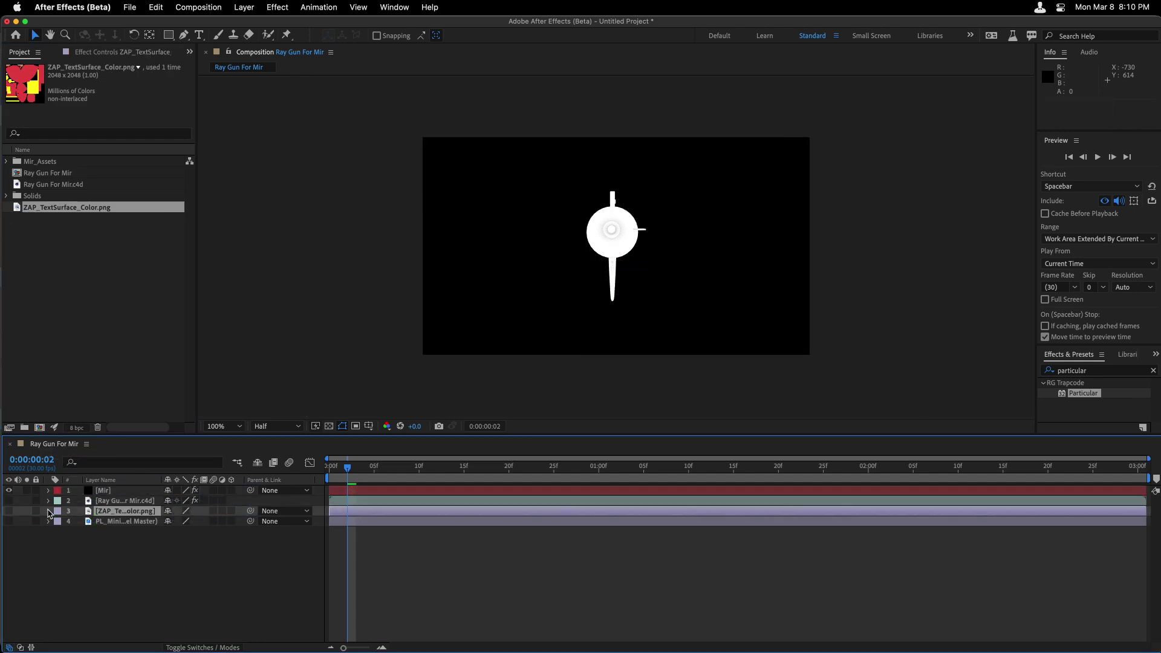
click(108, 492)
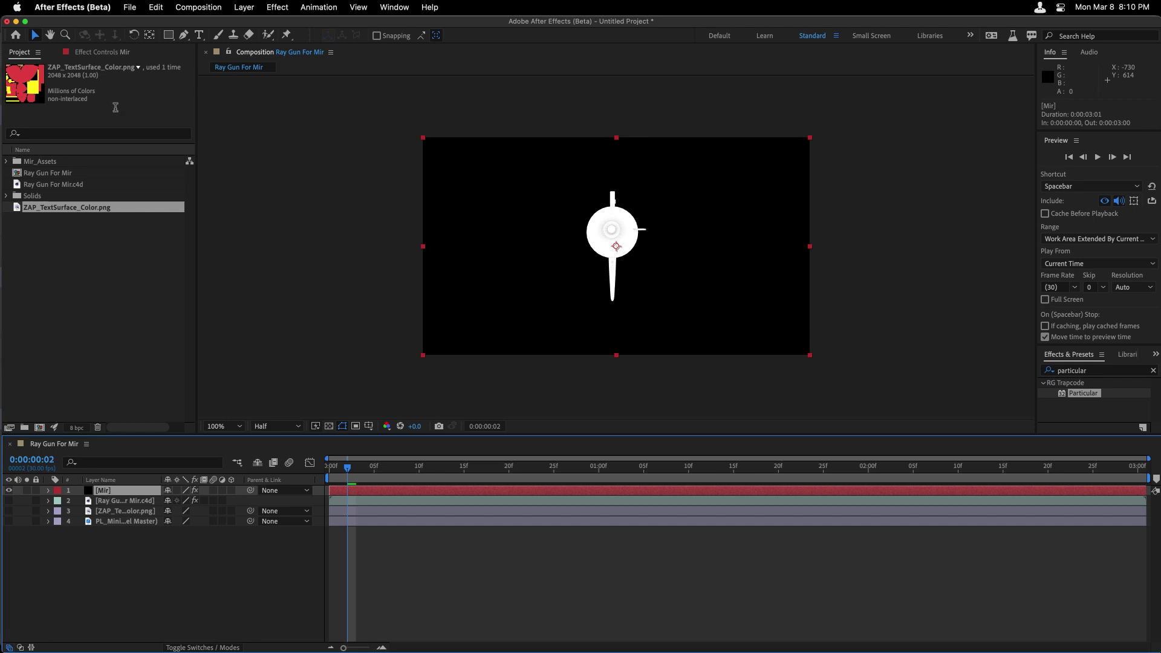
click(112, 53)
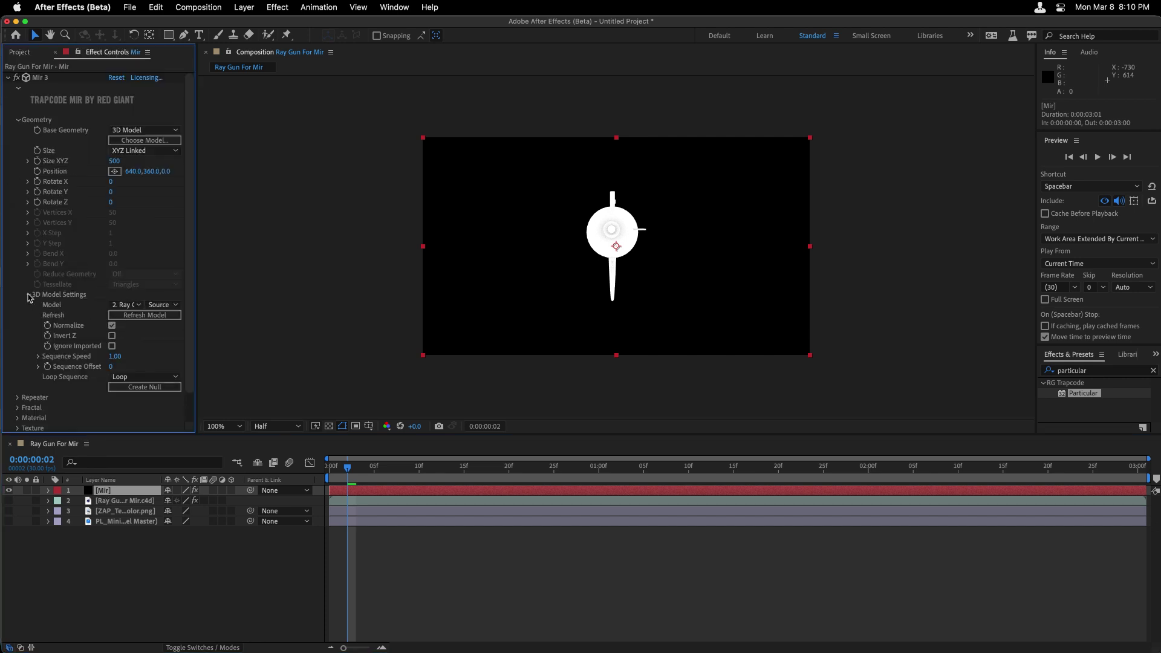
Set Mir's Texture Layer to 3. ZAP_TextSurface_Color.png and undo an accidental layer nudge
click(19, 121)
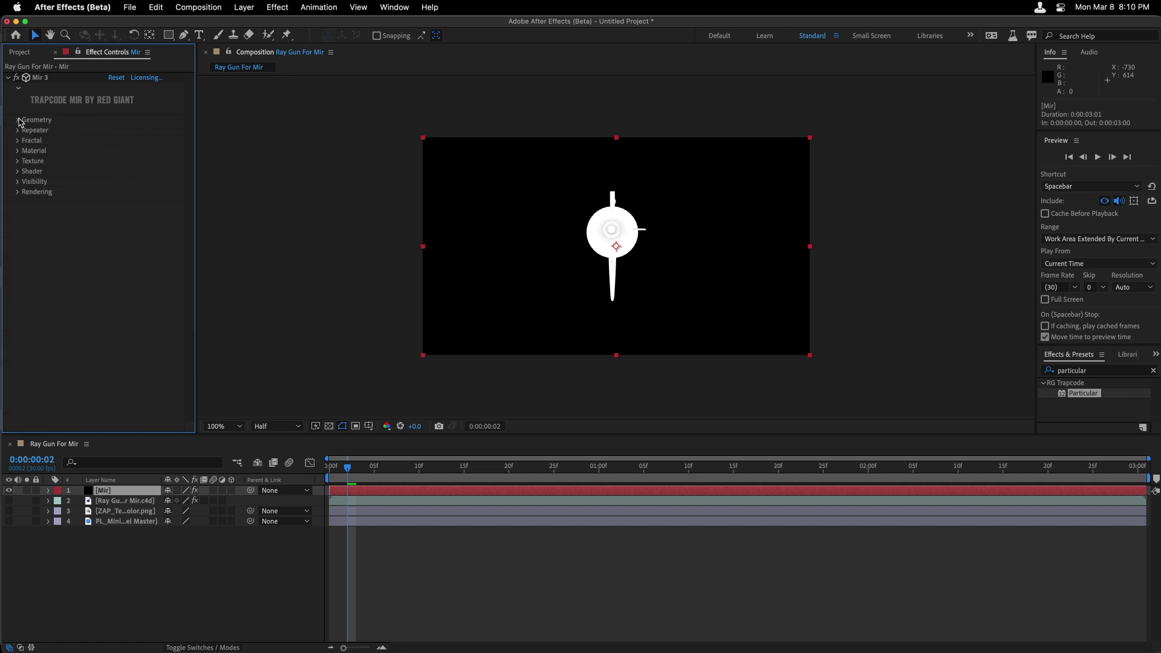
click(18, 161)
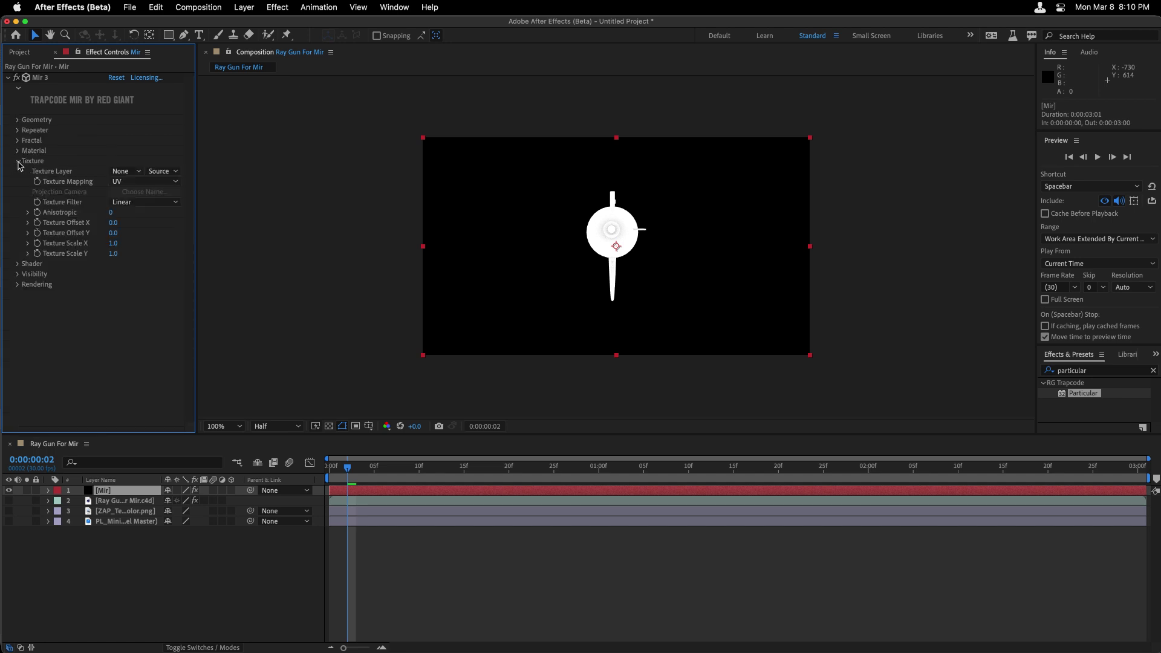
click(136, 173)
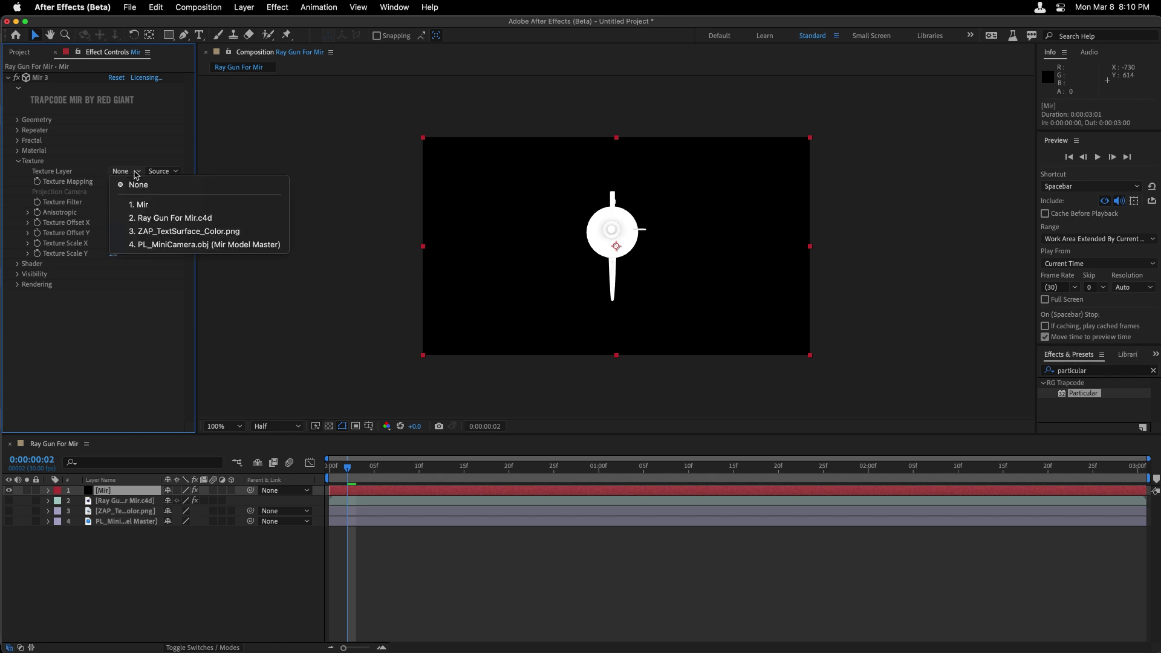
click(196, 237)
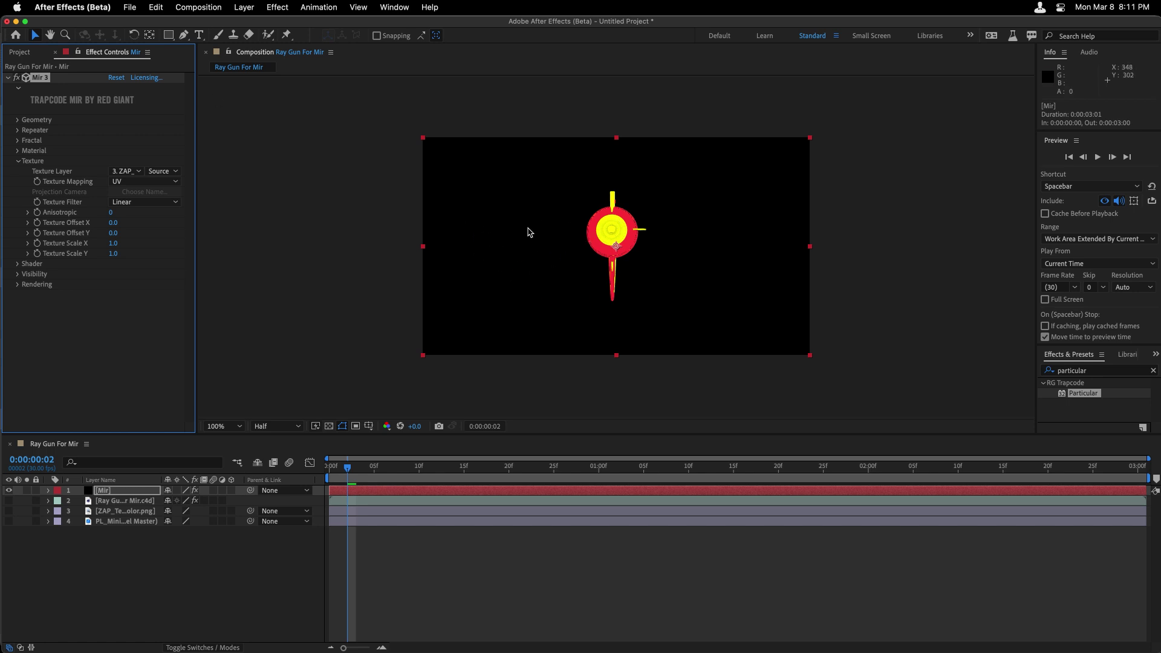
drag(531, 231, 529, 233)
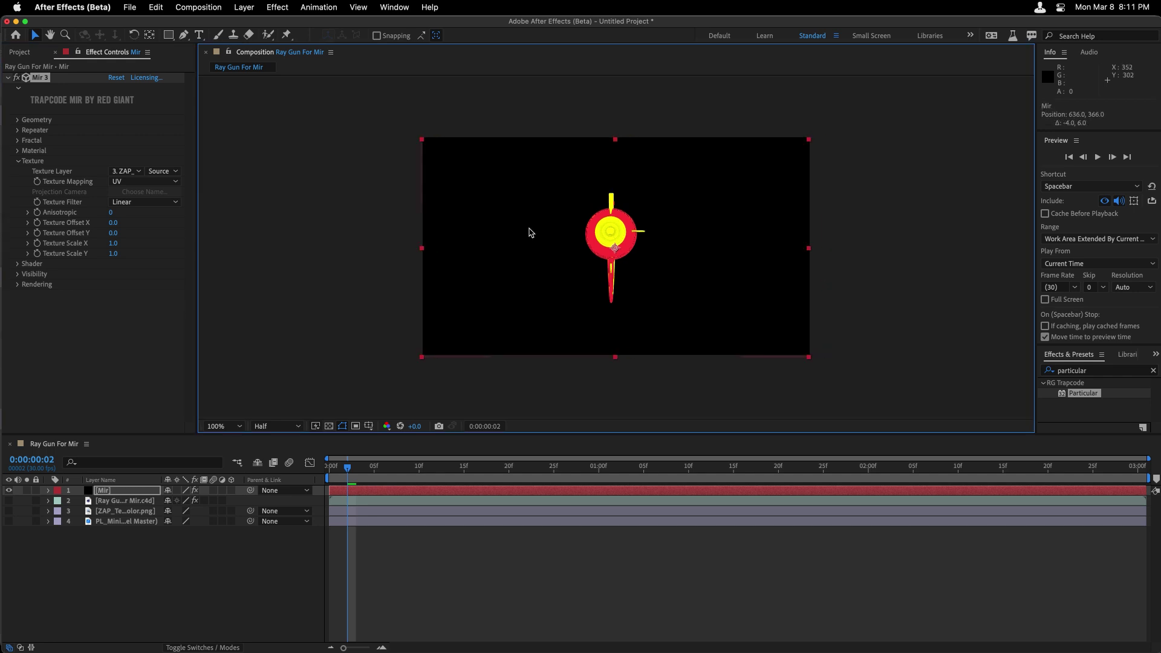
key(super+z)
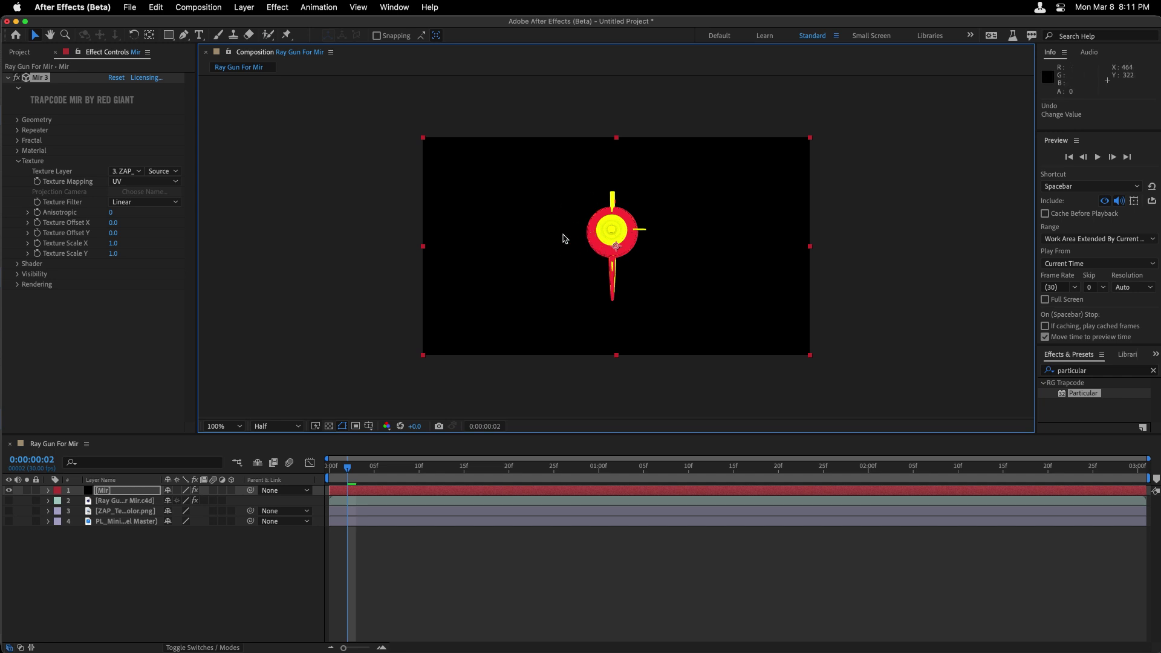
Create a new solid layer named Dummy
scroll(562, 238, up, 3)
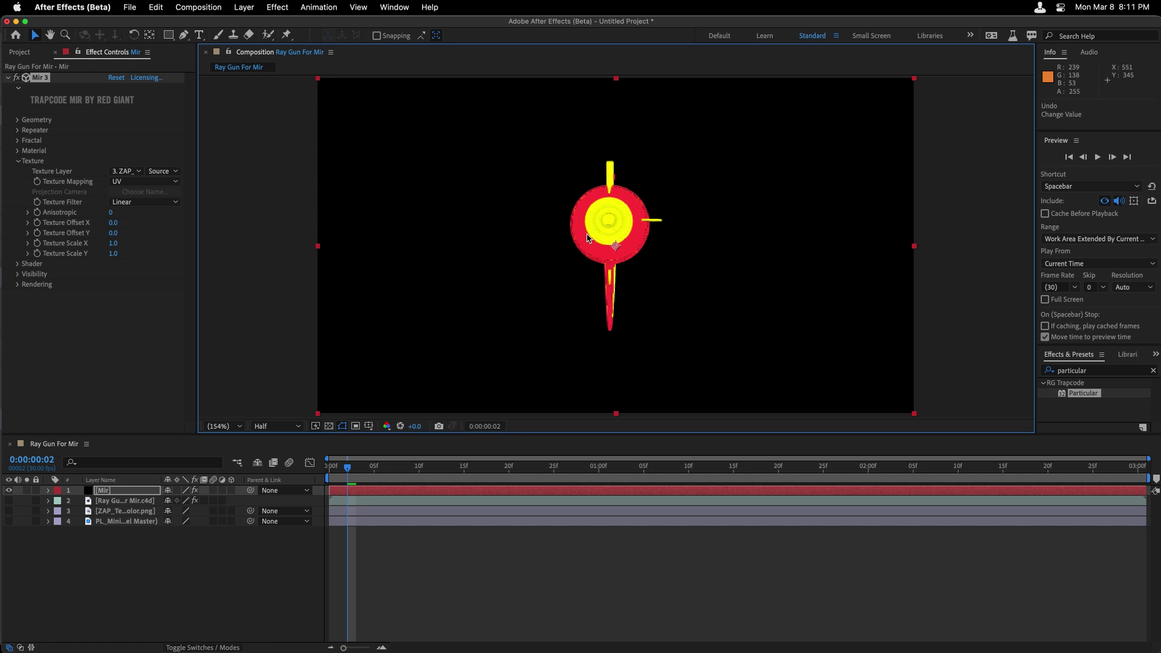
click(243, 7)
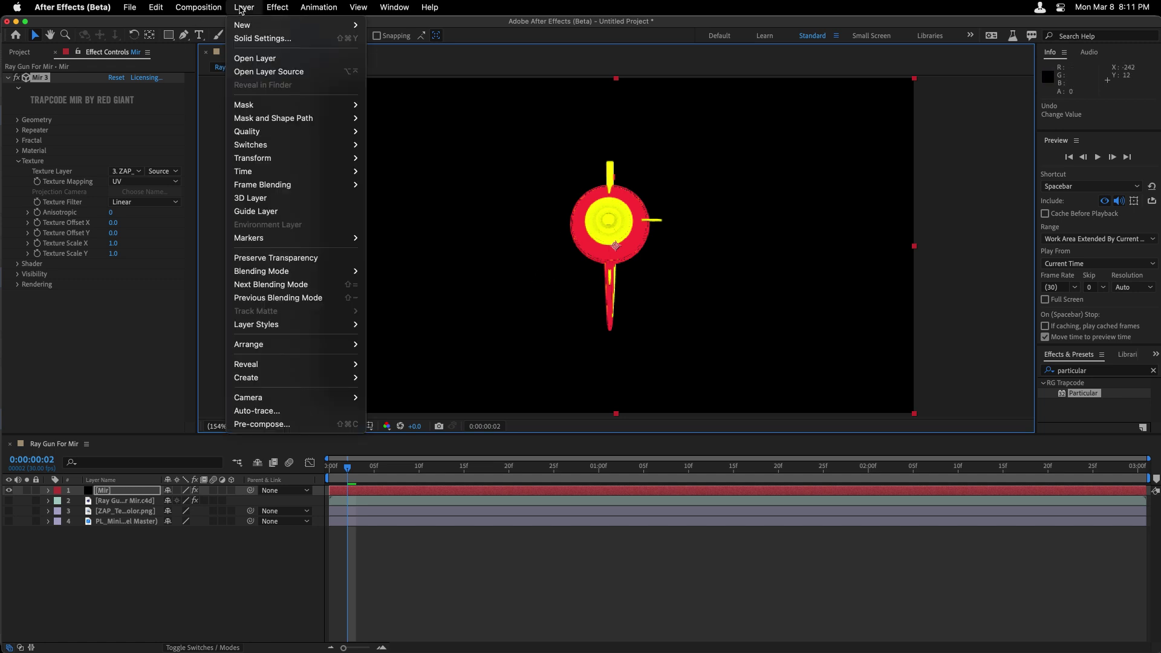
mouse_move(242, 25)
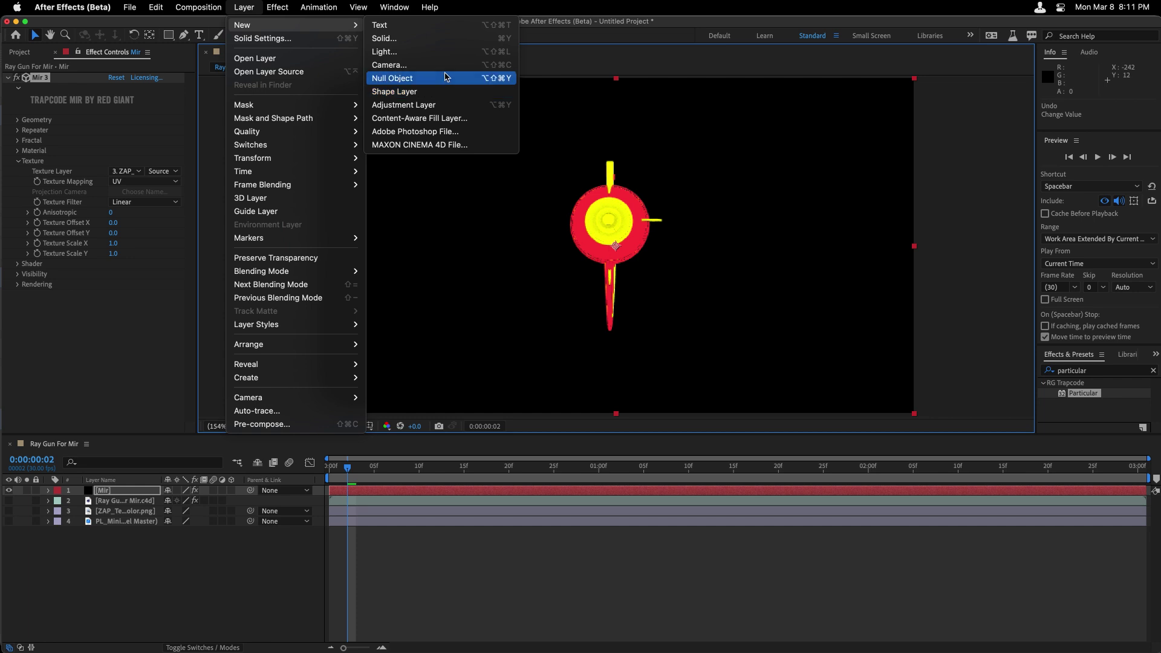
click(448, 38)
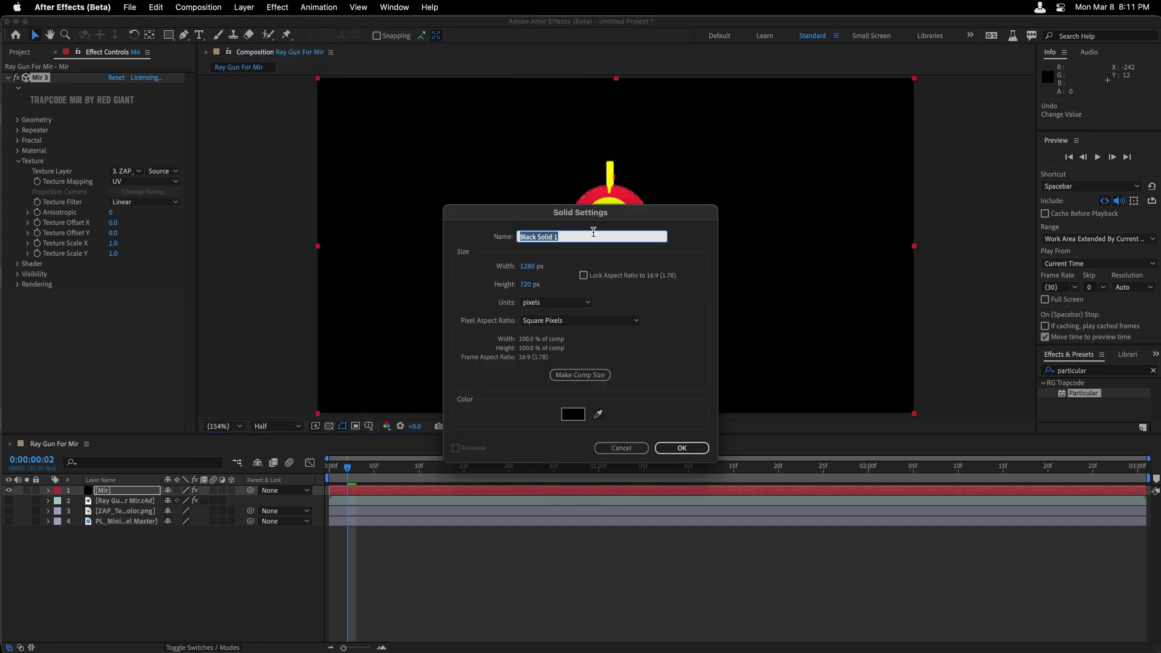
text(Dummy)
key(Return)
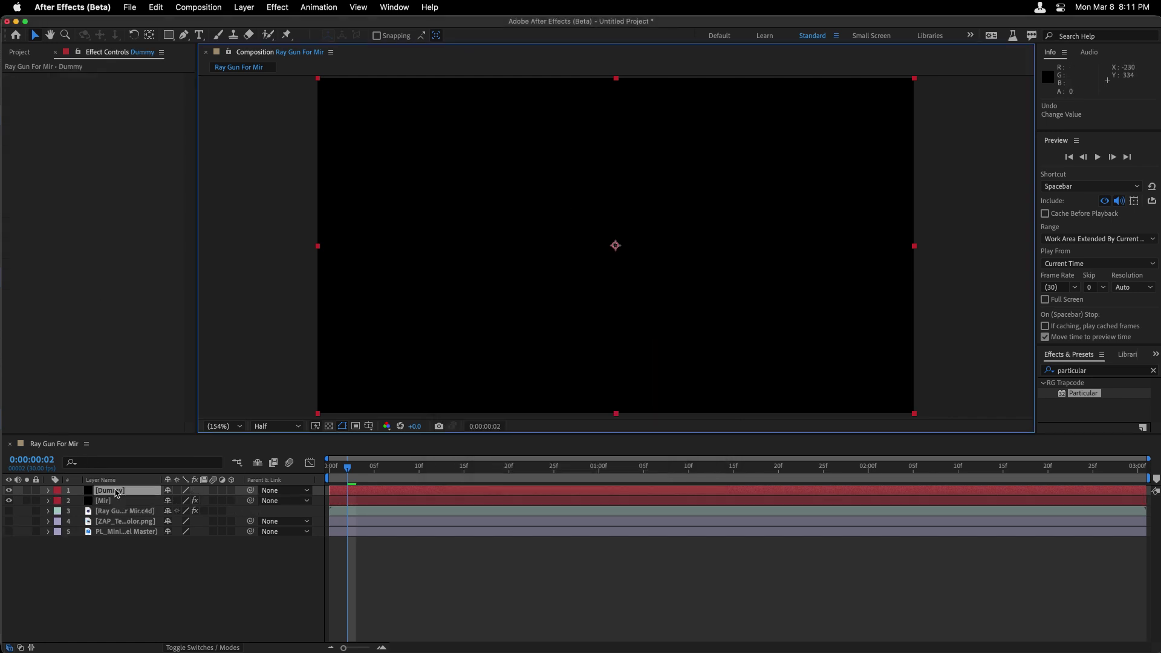
Move Dummy to the bottom of the stack, set its opacity to 0%, and make it 3D
drag(117, 493, 117, 556)
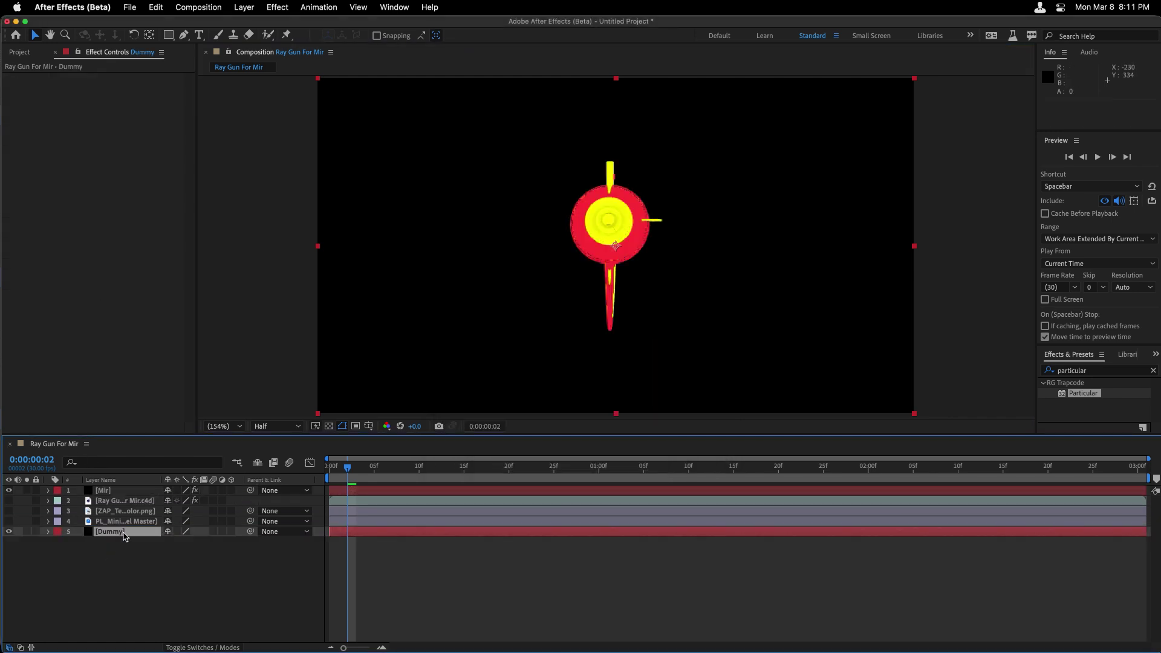
key(t)
drag(169, 542, 134, 543)
drag(3, 541, 1, 540)
click(156, 562)
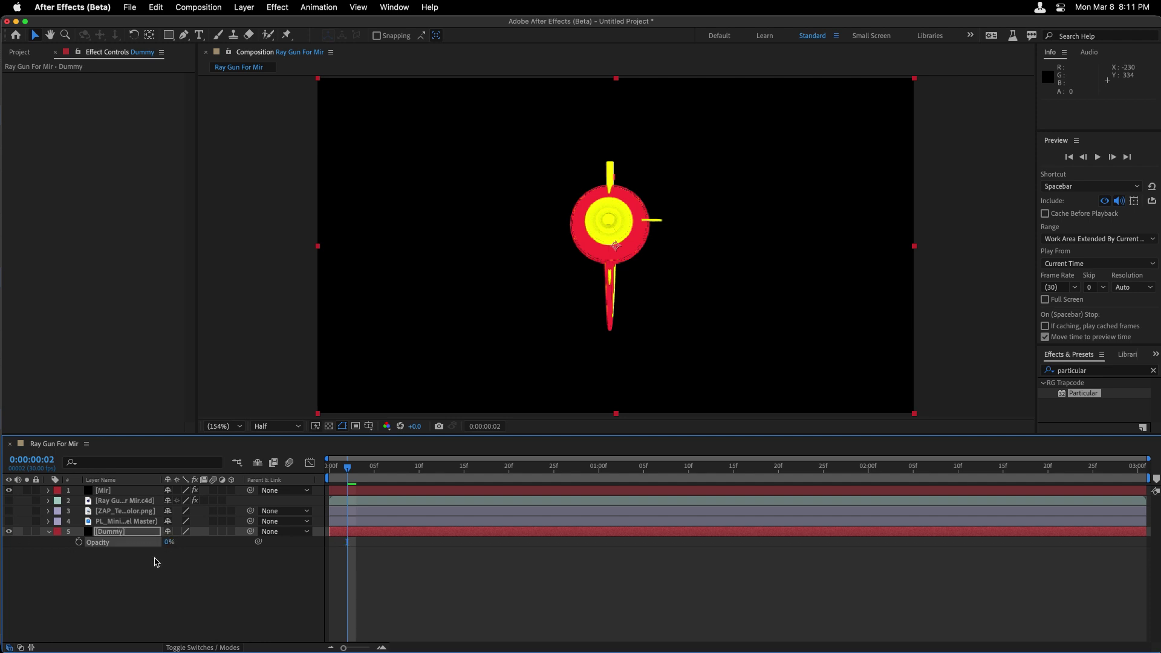
click(232, 531)
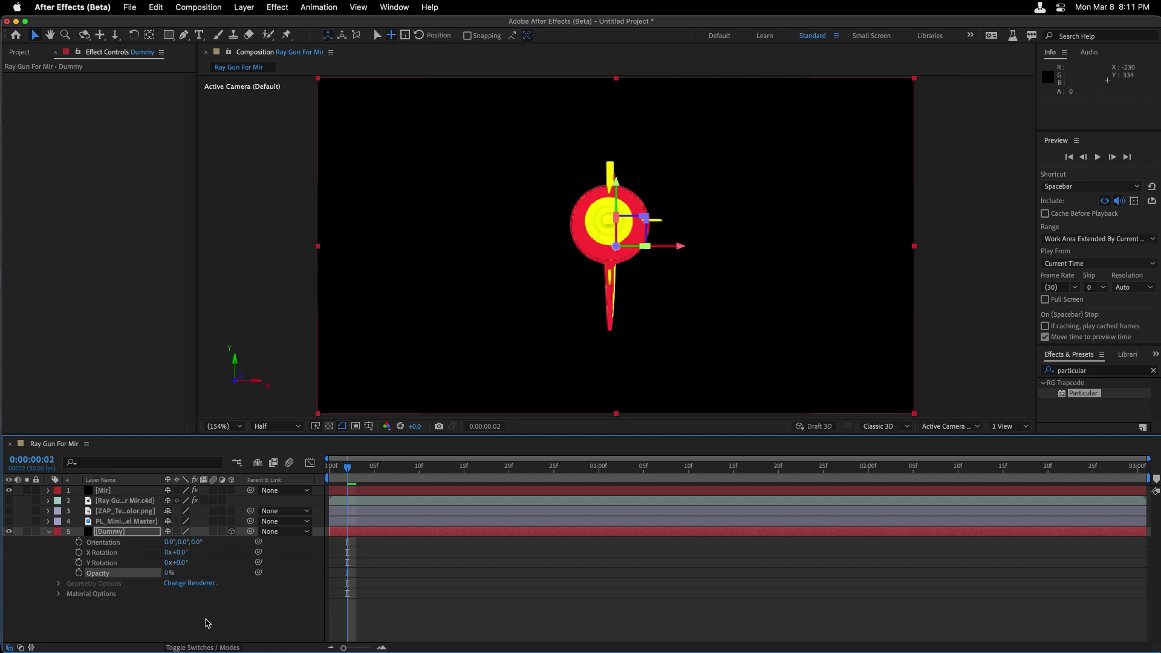
click(49, 532)
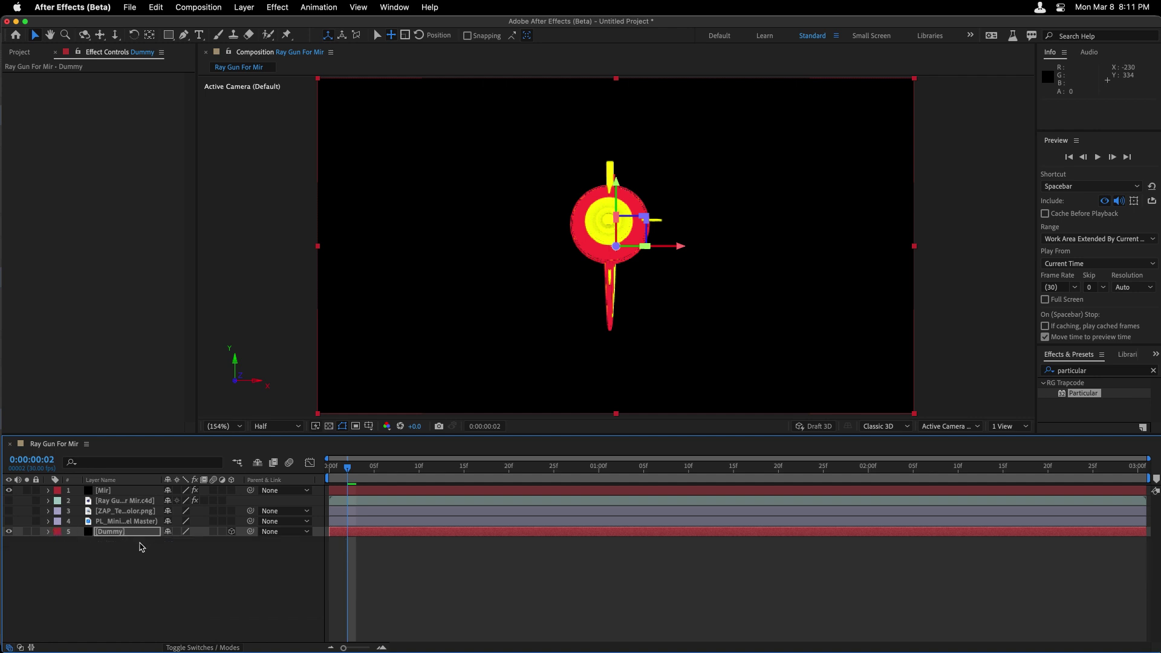
click(103, 492)
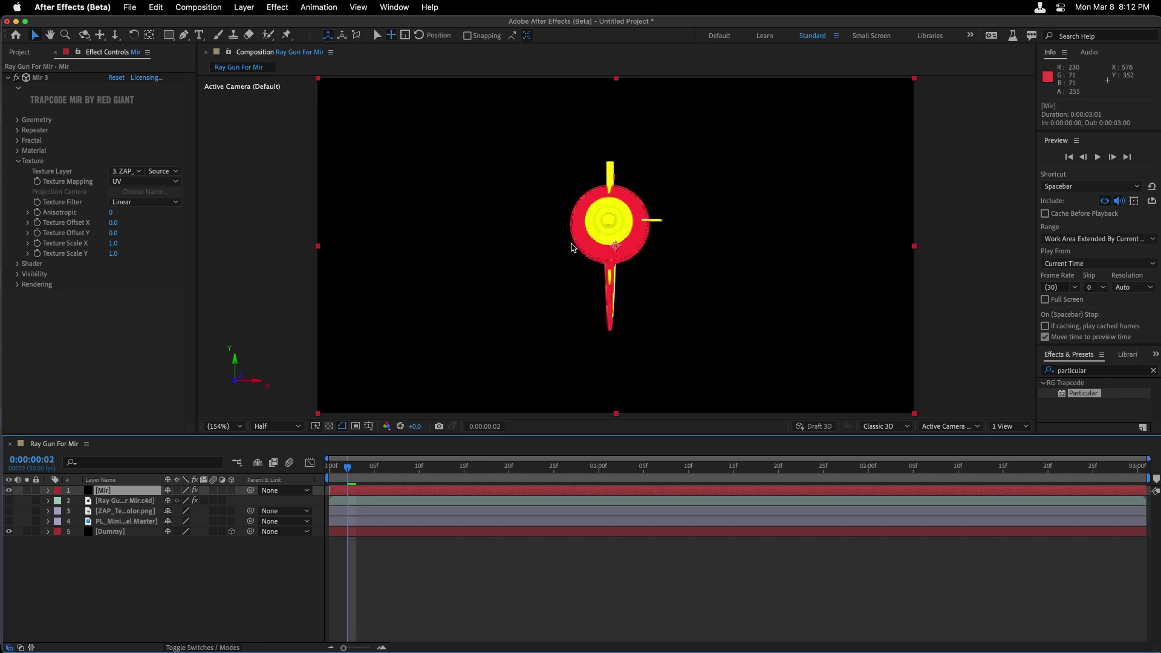
Orbit, pan and dolly the 3D view so the ray gun is side-on, pointing left
key(c)
drag(552, 248, 580, 240)
drag(653, 238, 425, 246)
key(c)
drag(578, 211, 750, 226)
key(v)
key(c)
key(c)
key(c)
key(v)
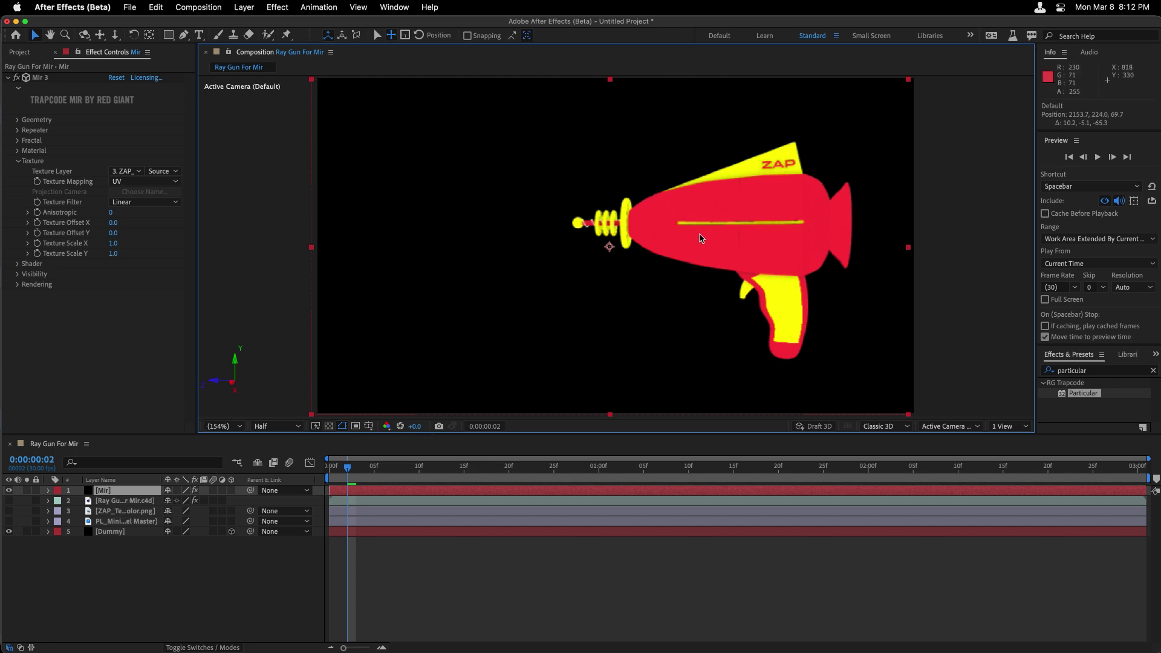
click(358, 7)
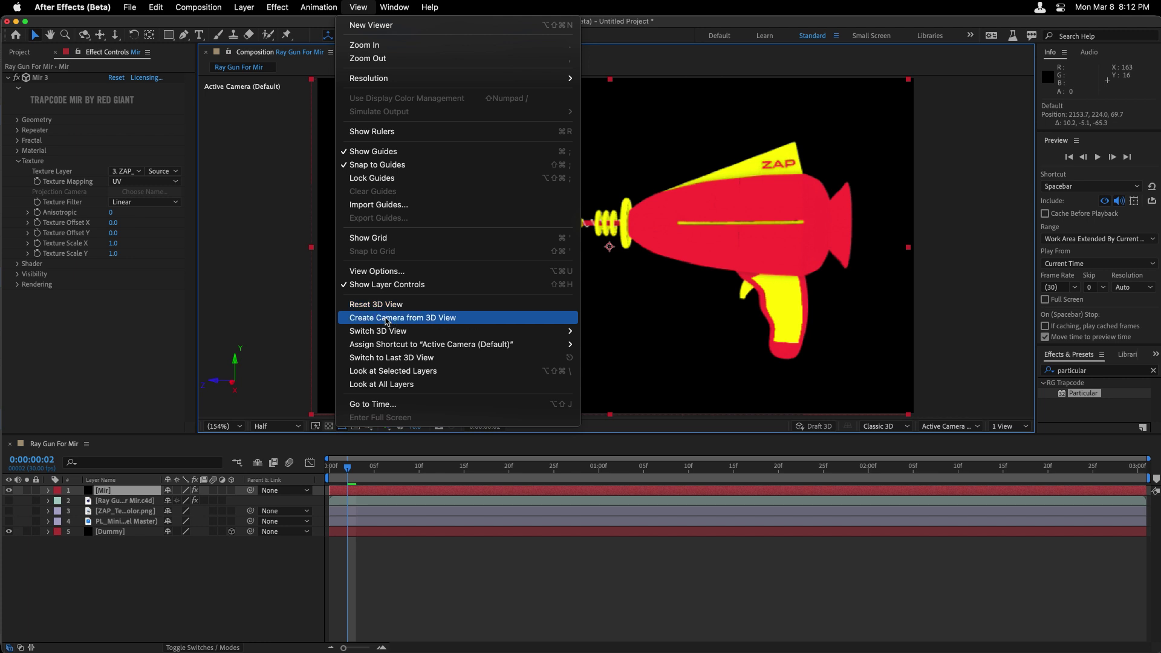
Create a camera named Default from the current 3D side view
click(429, 319)
scroll(700, 286, up, 1)
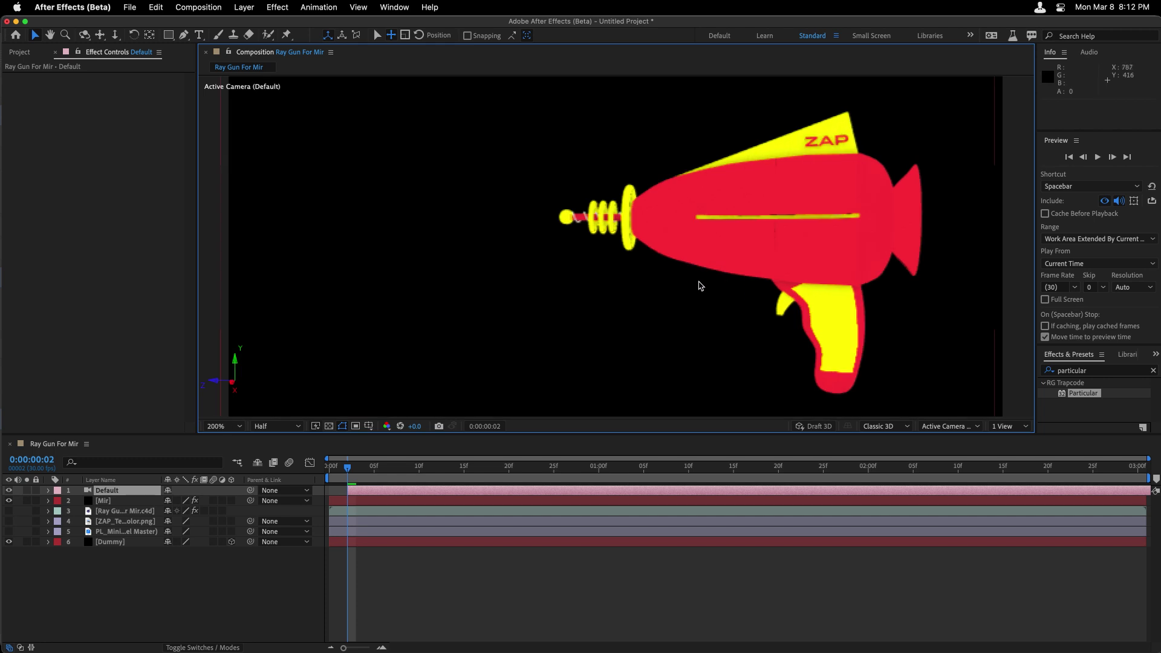
scroll(700, 286, down, 1)
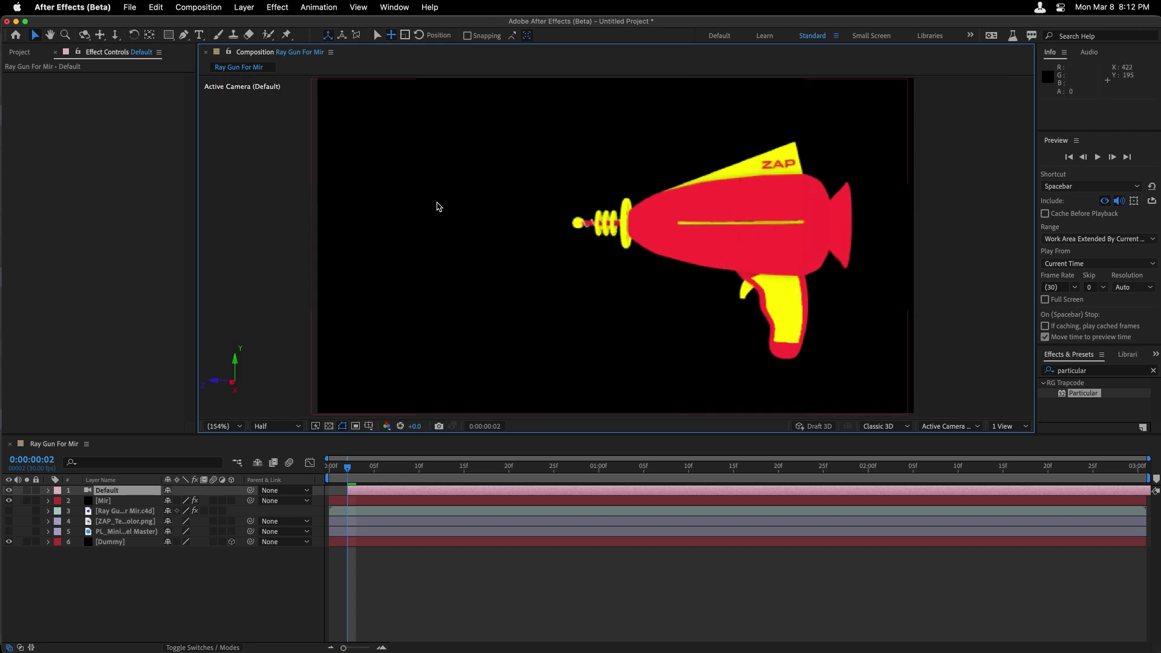
Select the Mir layer, collapse its Texture group and expand its Geometry settings
click(107, 501)
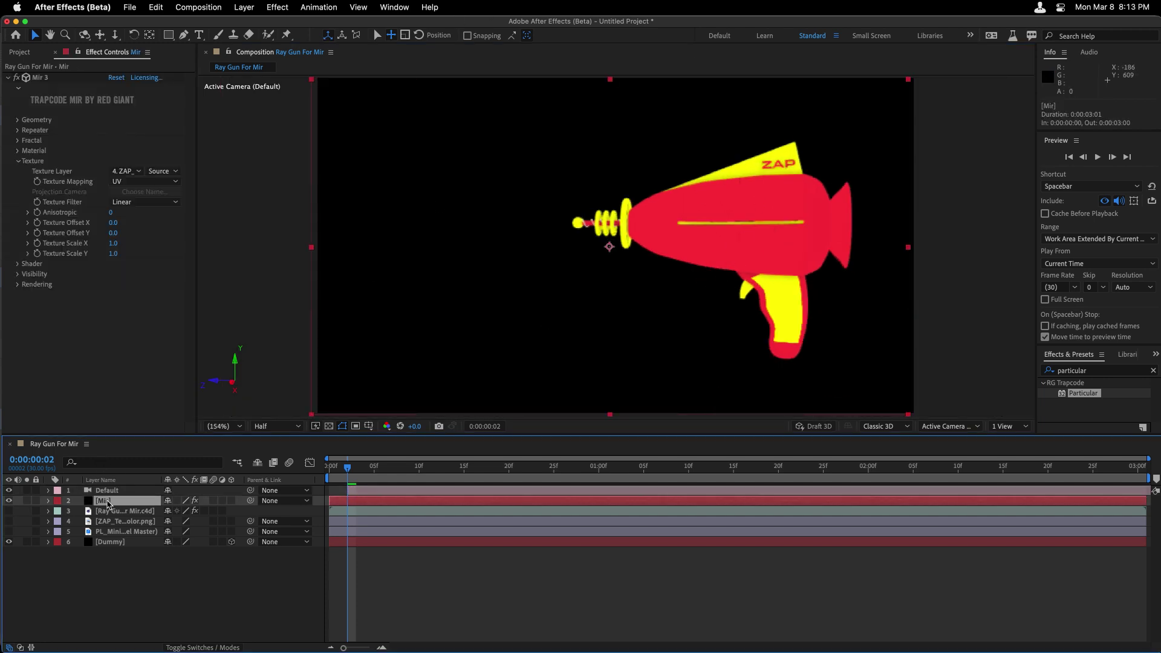
click(19, 161)
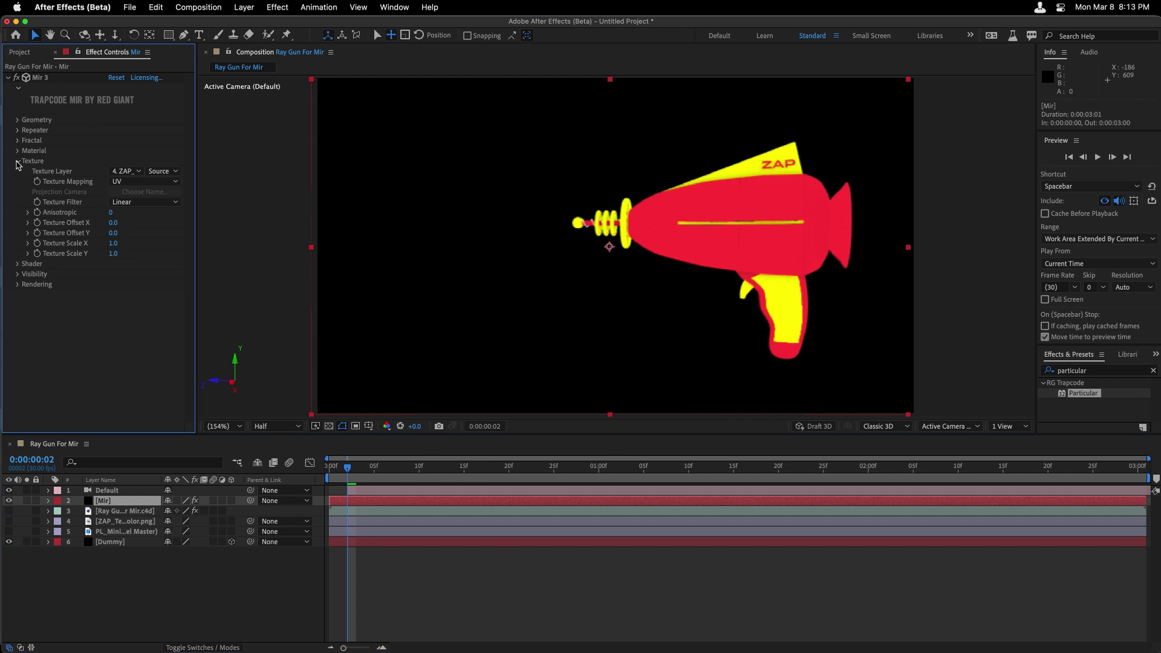
click(18, 120)
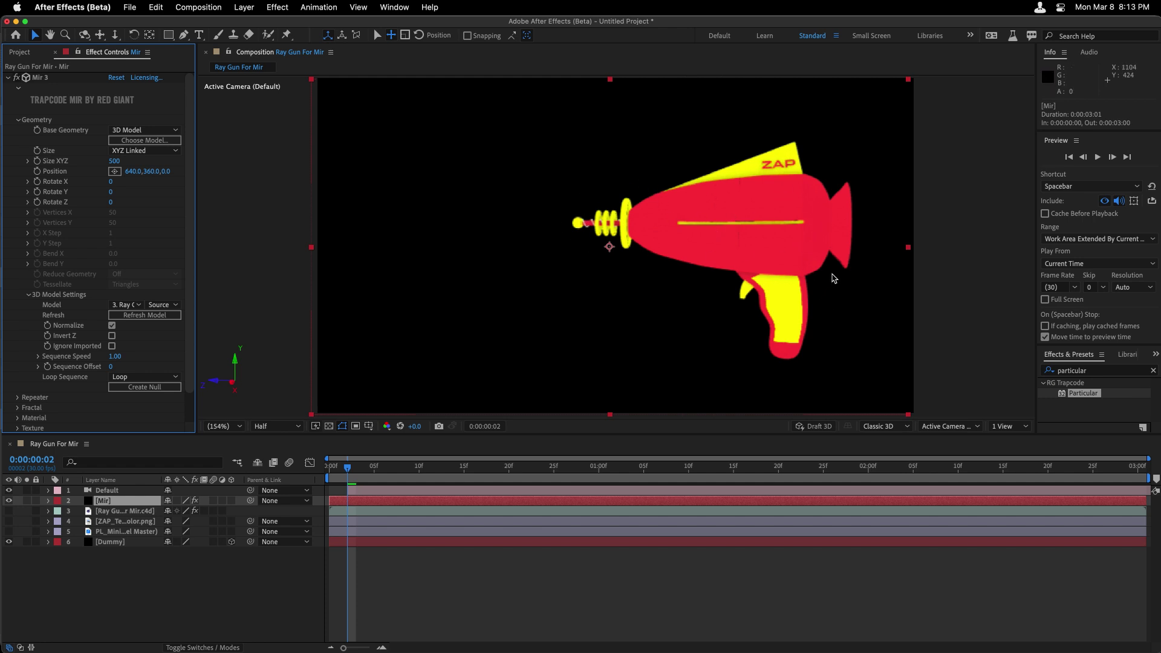
In Mir's Material, choose the Graffiti Ruin environment map, with Reflectivity 74% and Reflection Sharpness 62%
scroll(189, 240, down, 2)
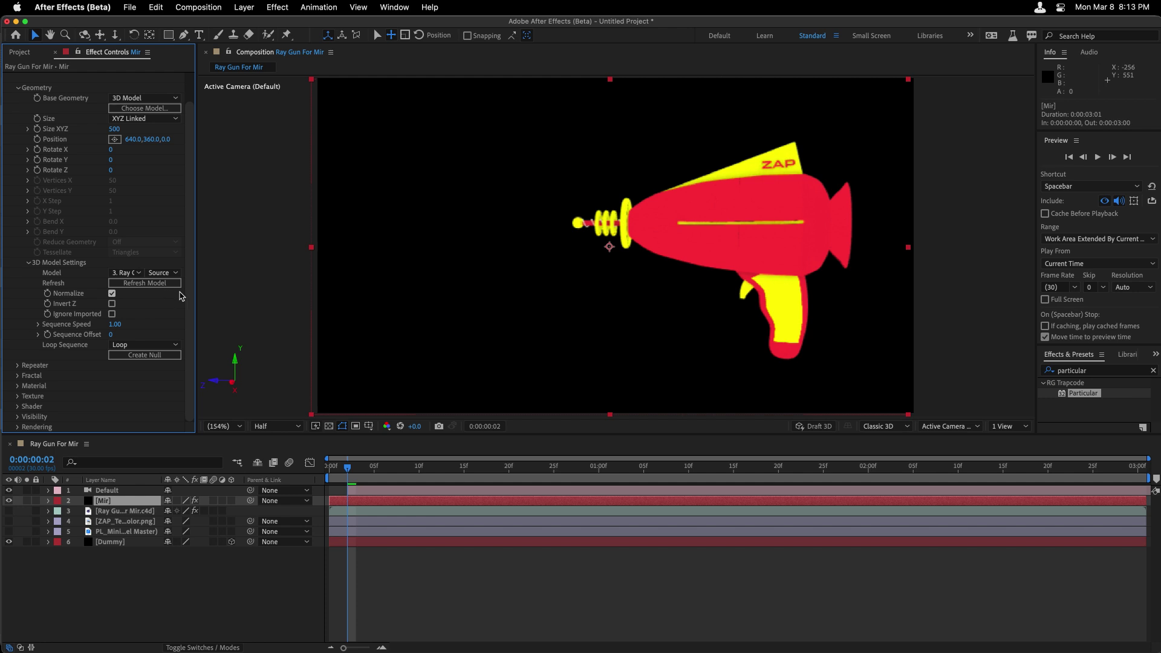
click(17, 387)
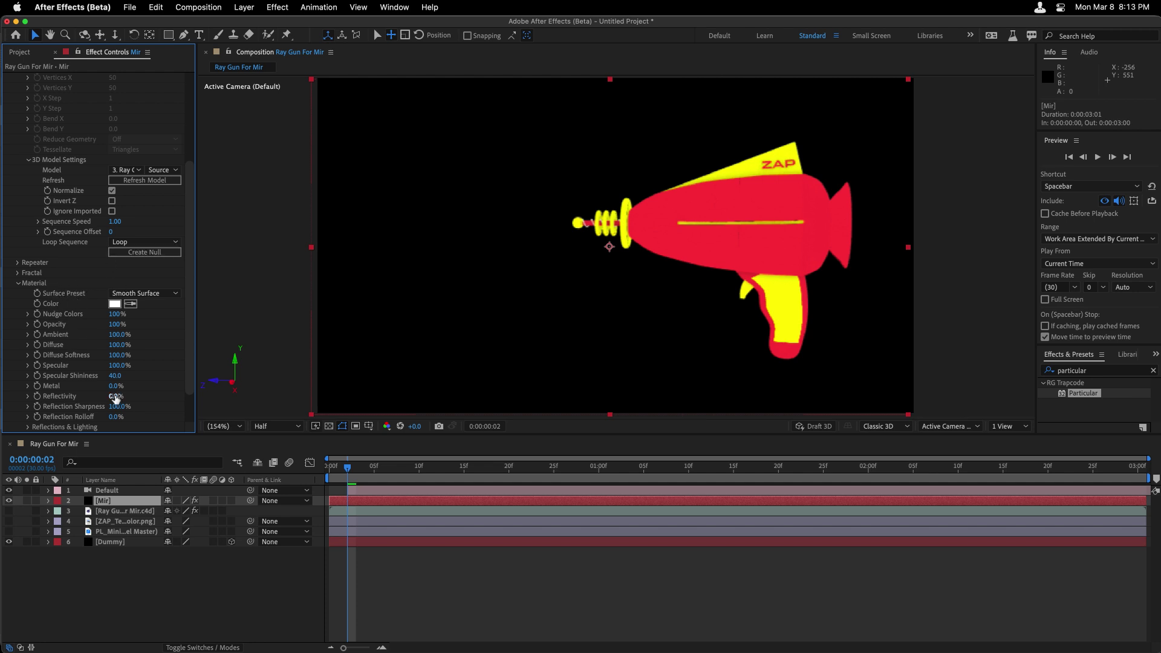
drag(115, 398, 117, 397)
scroll(187, 359, down, 3)
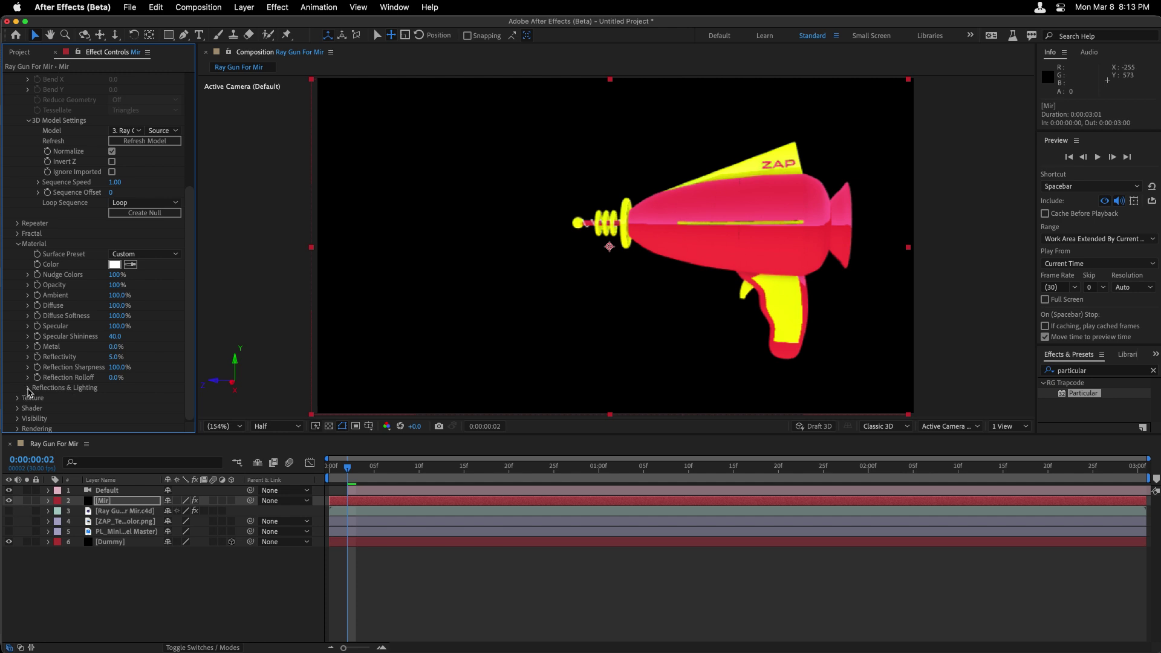
click(28, 389)
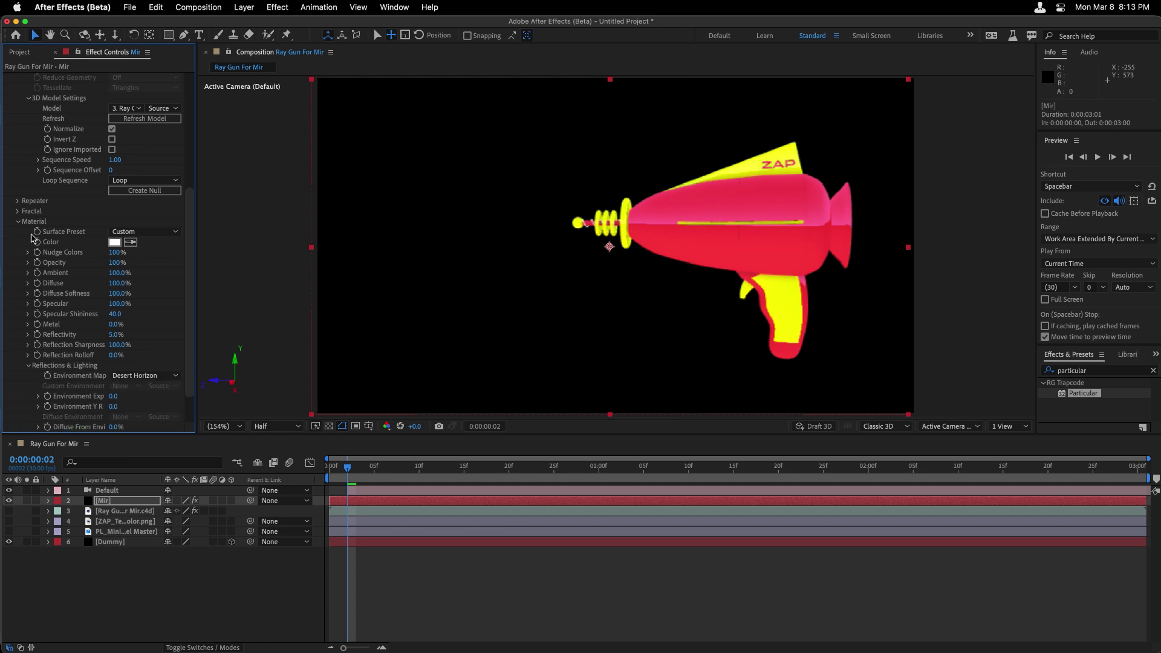
click(135, 376)
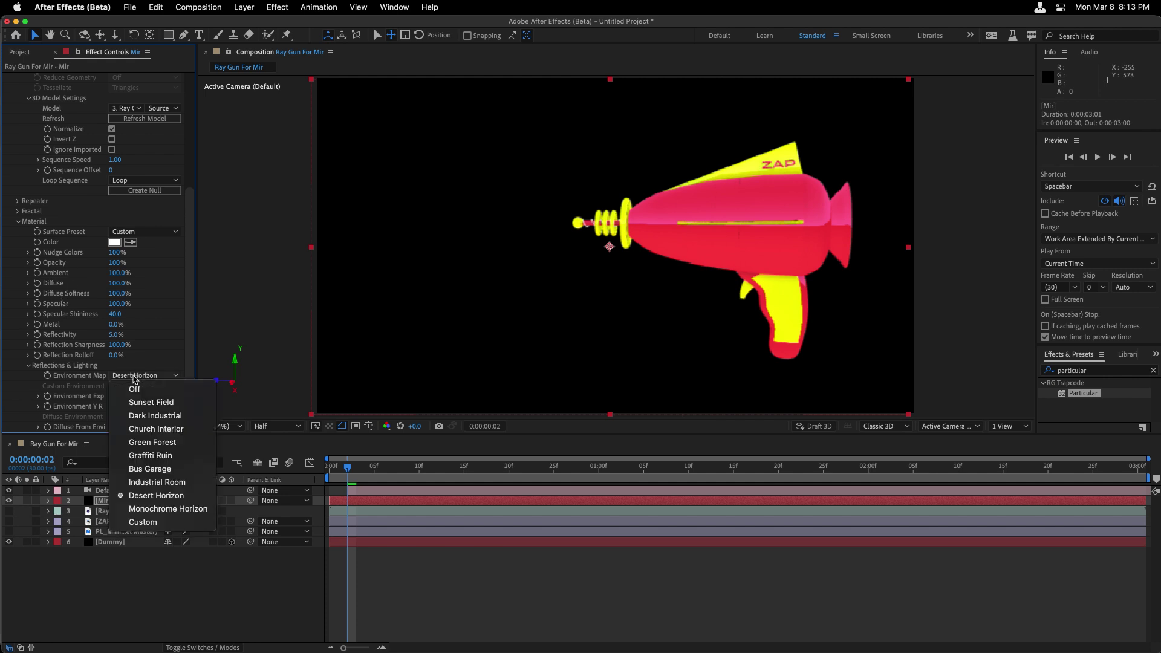
click(169, 457)
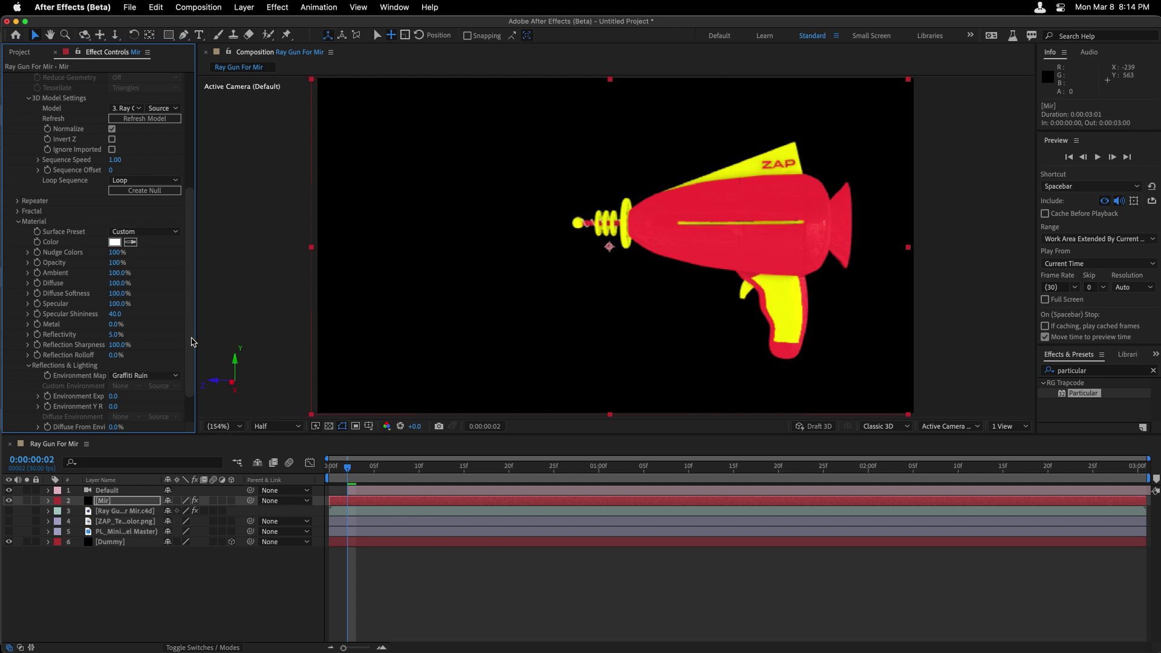
drag(114, 335, 128, 336)
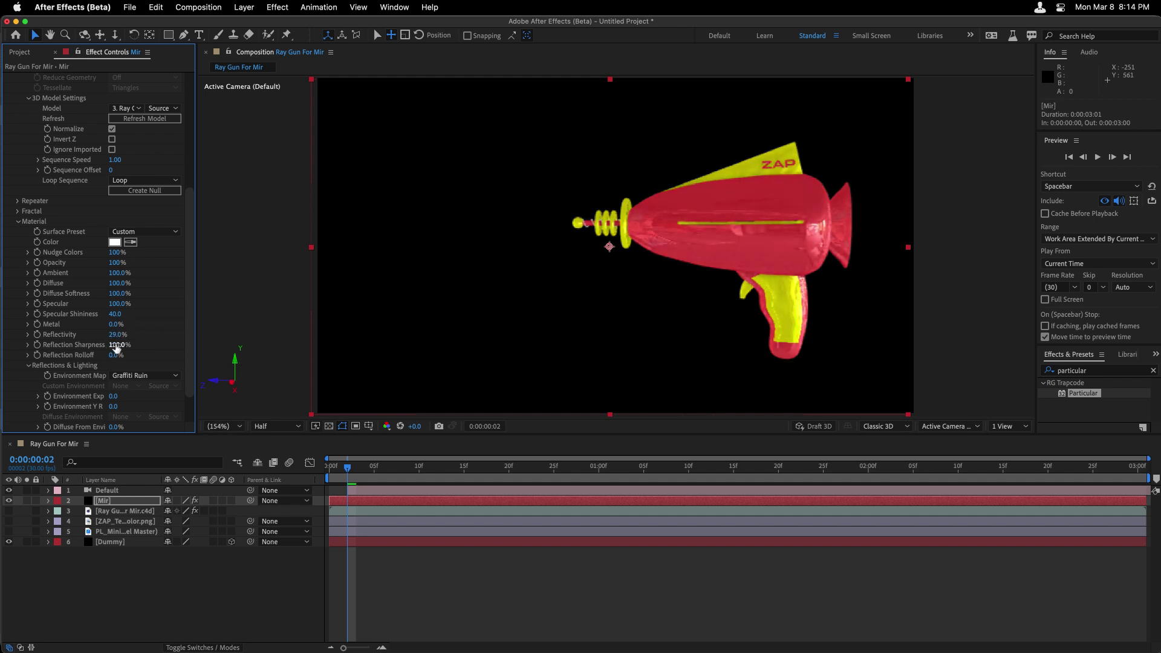
drag(113, 345, 175, 318)
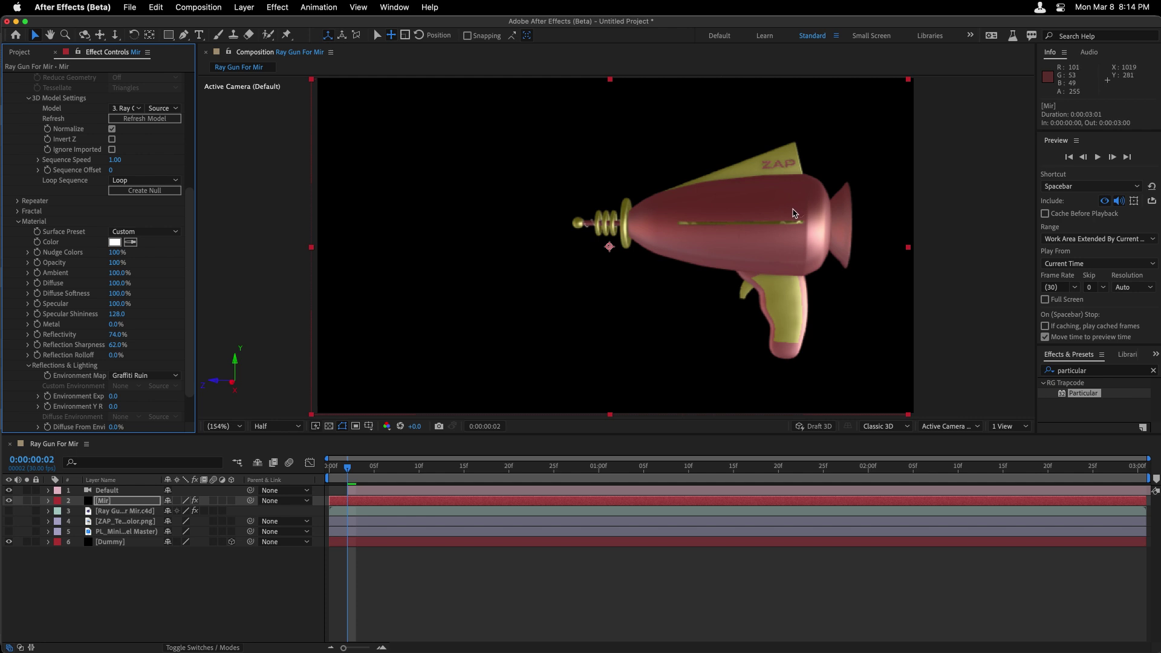
key(super+z)
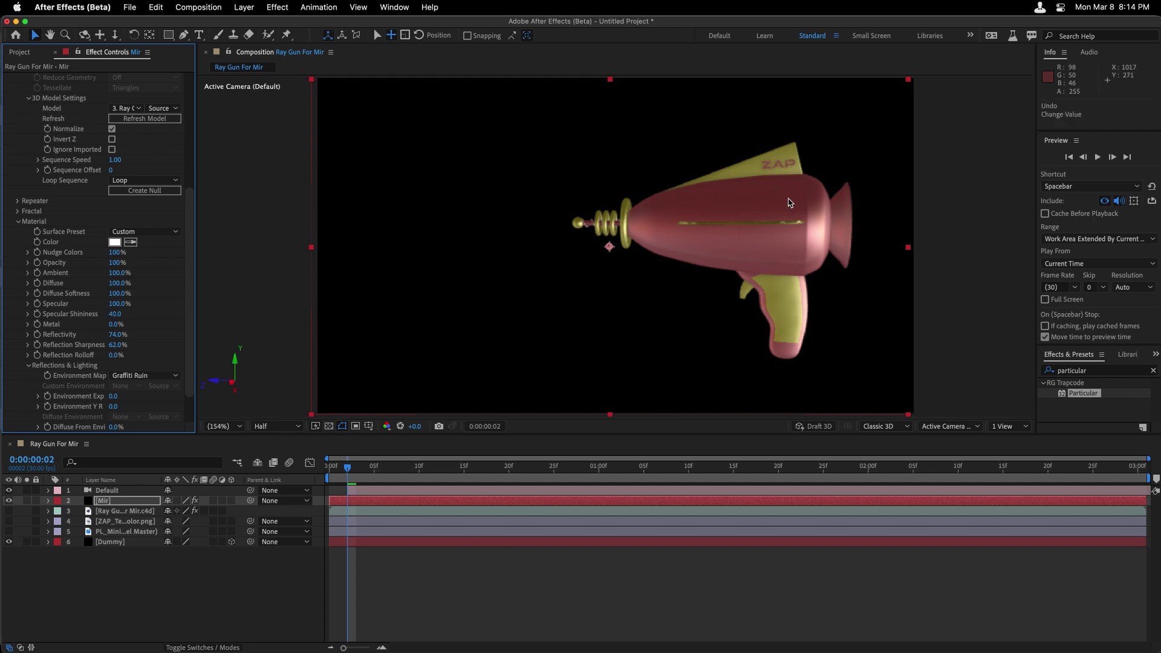
In Mir's Shader group keep Smooth shading and switch Draw from Fill to Wireframe
click(18, 222)
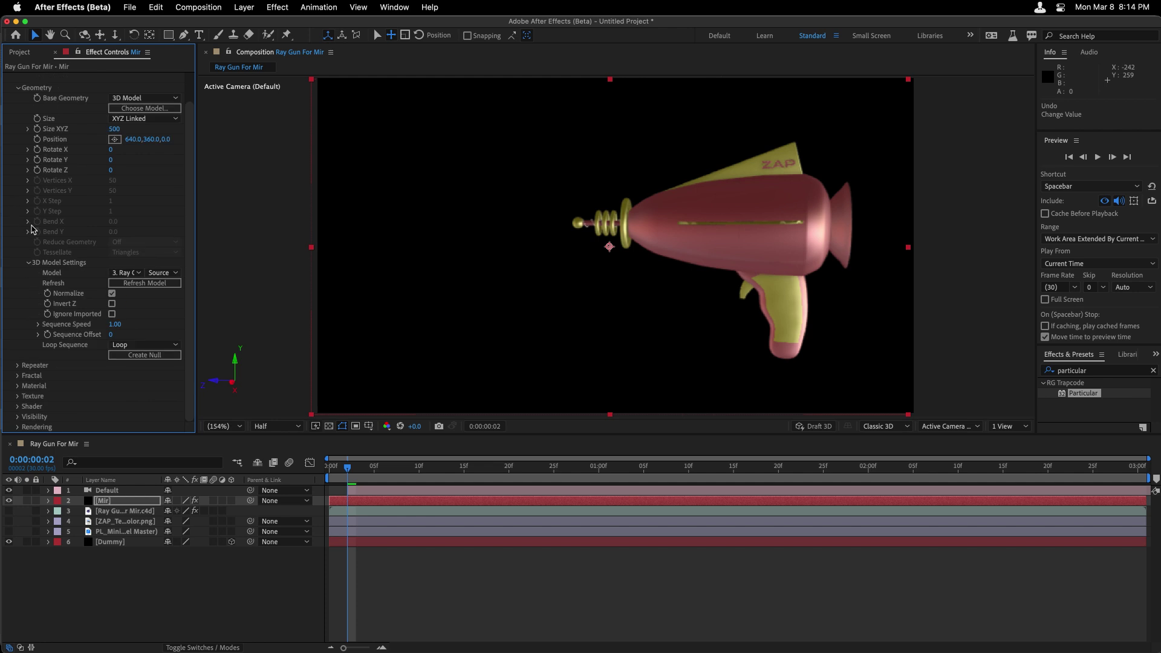
click(19, 406)
scroll(18, 408, down, 5)
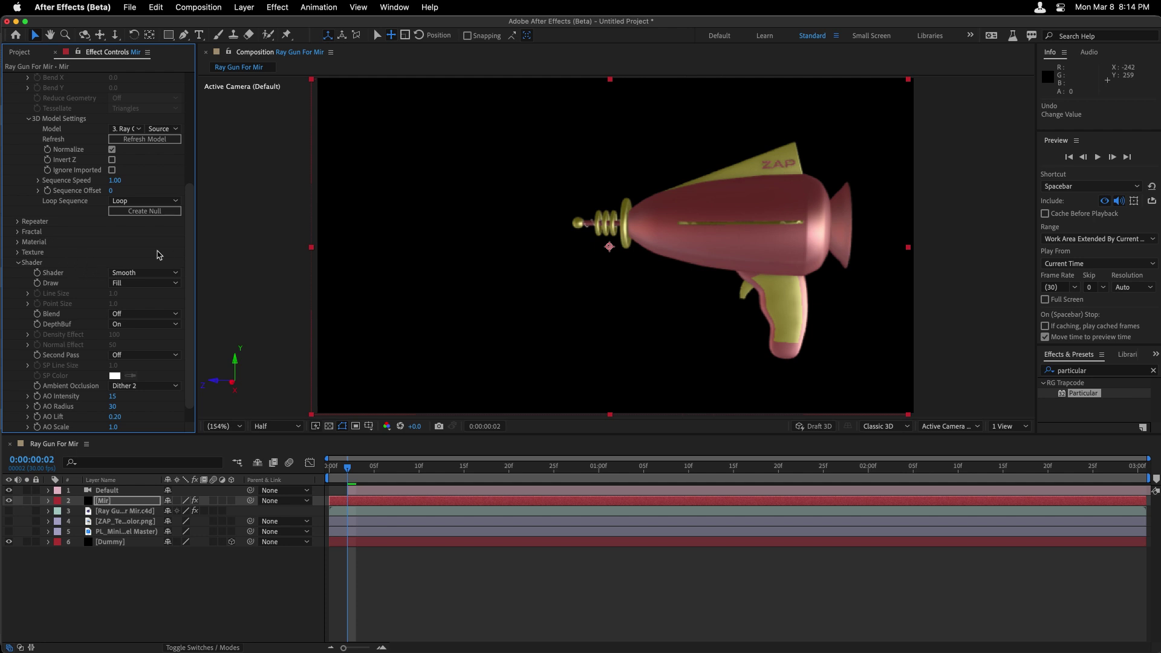
click(144, 274)
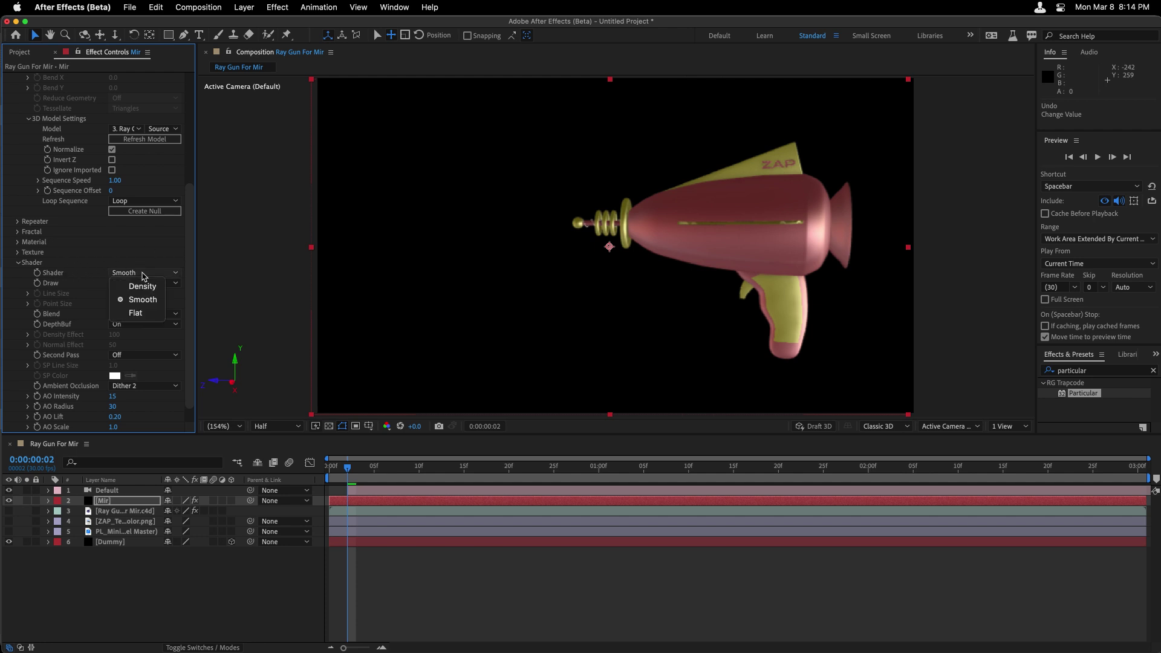
click(129, 301)
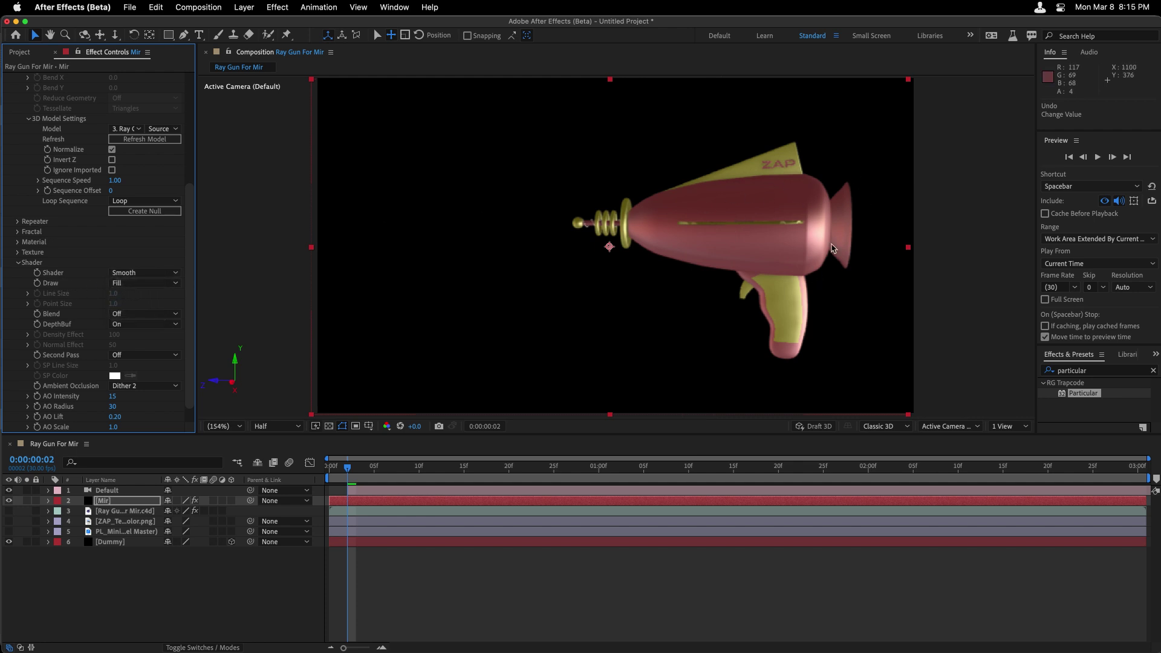
click(158, 283)
click(151, 310)
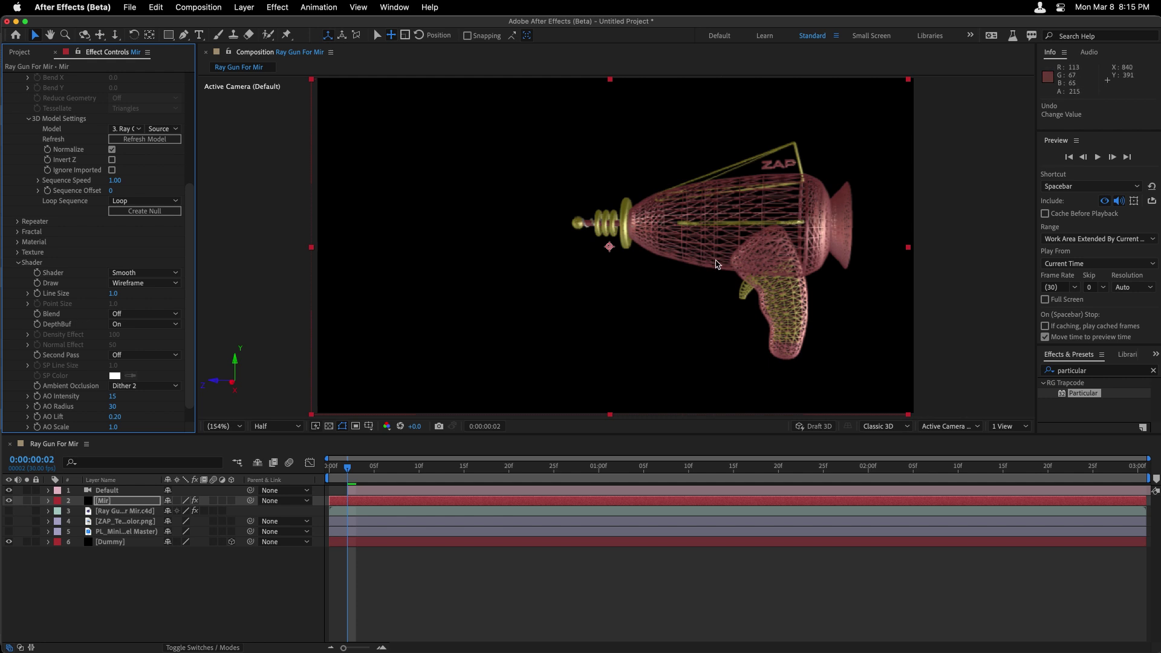
drag(115, 294, 124, 297)
Create a new Spot light with the pale yellow colour FEF6C6
click(18, 262)
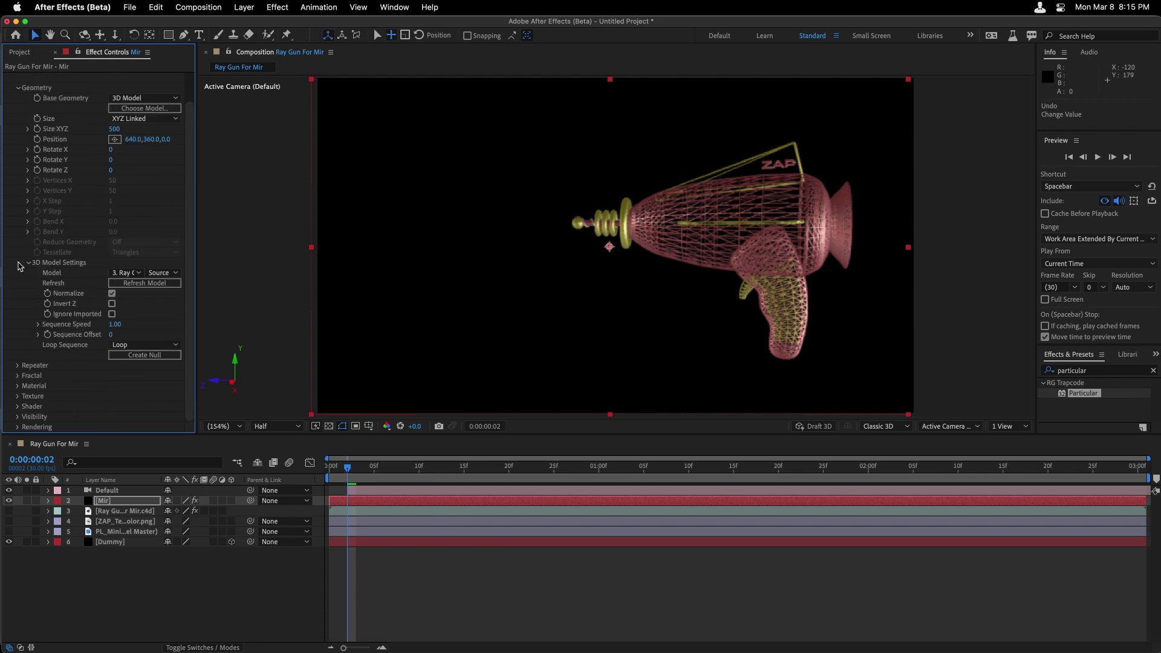
click(242, 7)
mouse_move(248, 26)
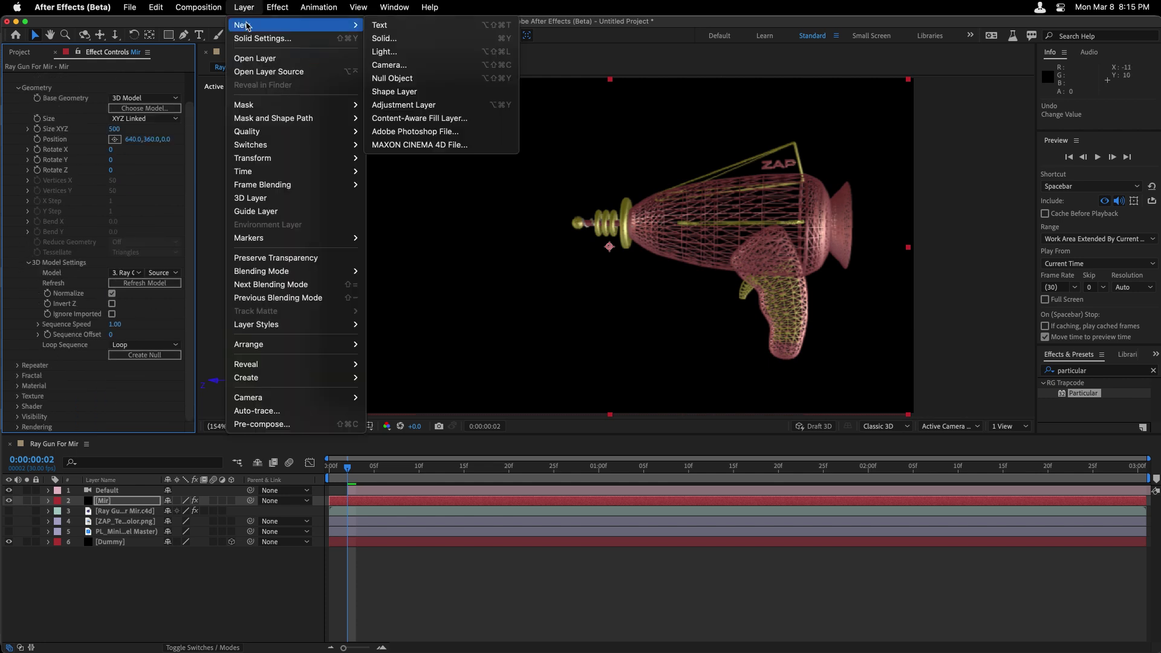
click(386, 53)
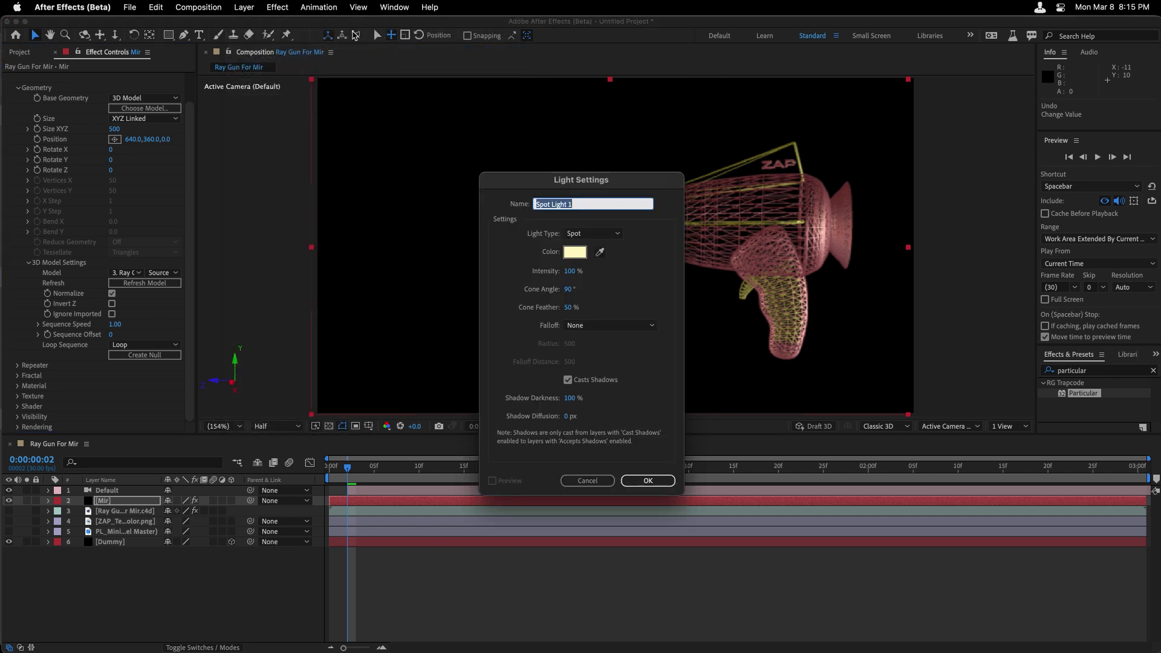
click(577, 234)
click(588, 266)
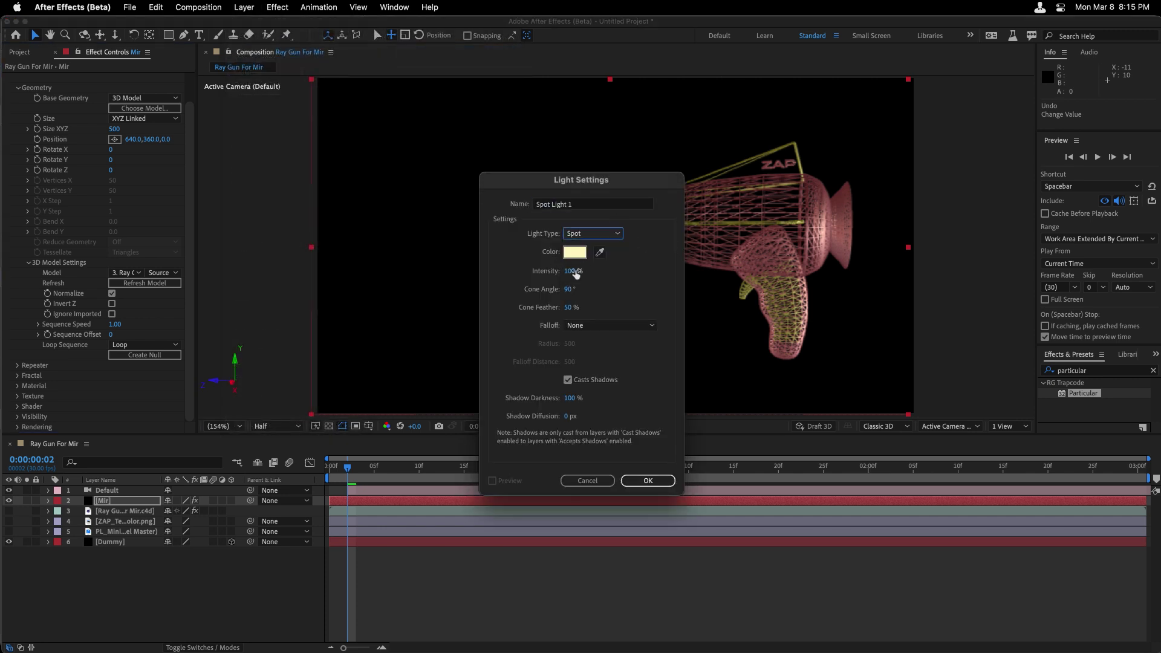
click(571, 254)
drag(484, 274, 469, 265)
click(696, 268)
click(646, 482)
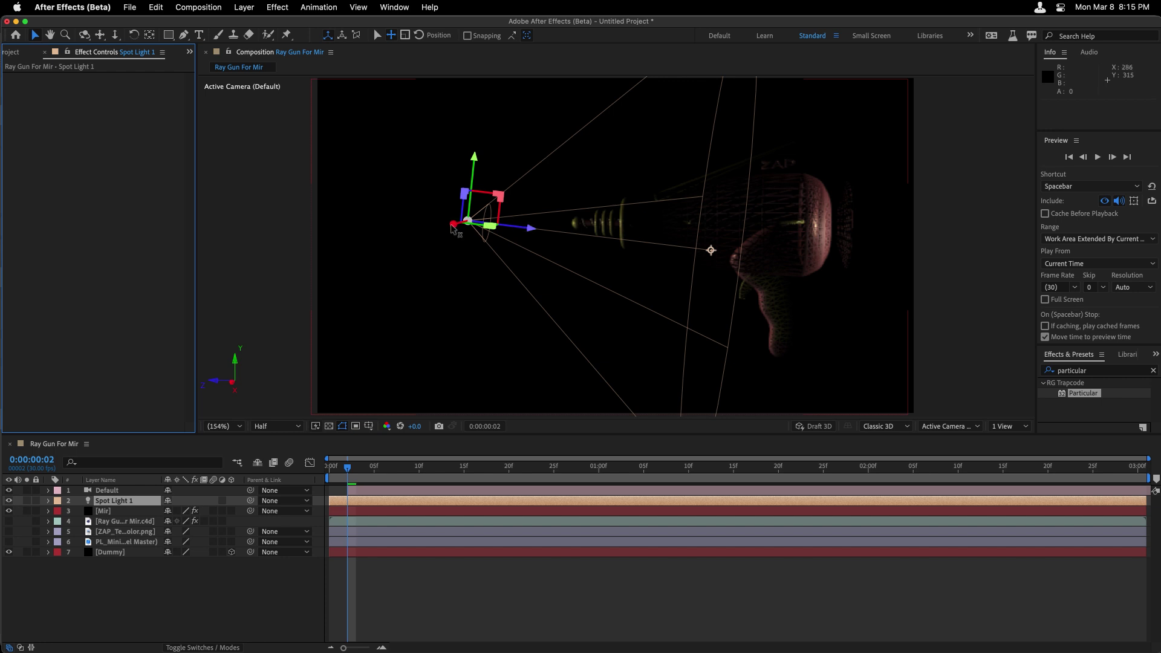
Drag the spot light along its axes to sit near the rear of the ray gun
drag(524, 229, 1077, 177)
drag(570, 202, 206, 238)
drag(452, 186, 816, 297)
Duplicate Spot Light 1 and move Spot Light 2 to 2957.1, -382.7, 186.1 on the gun's other side
click(115, 501)
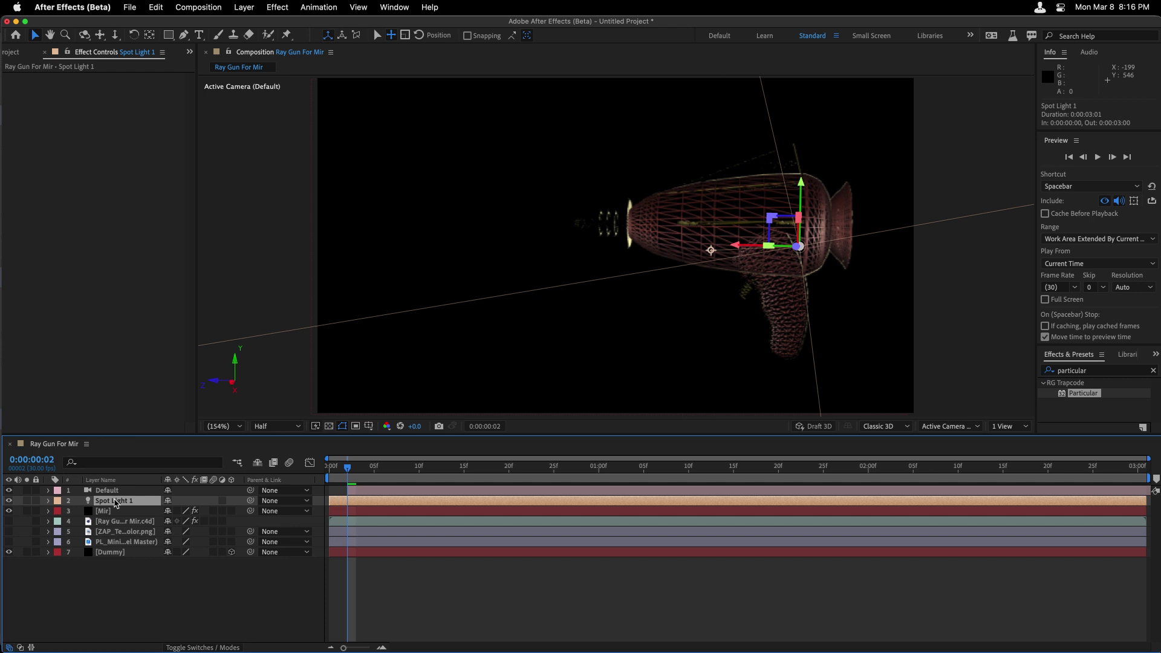
key(super+d)
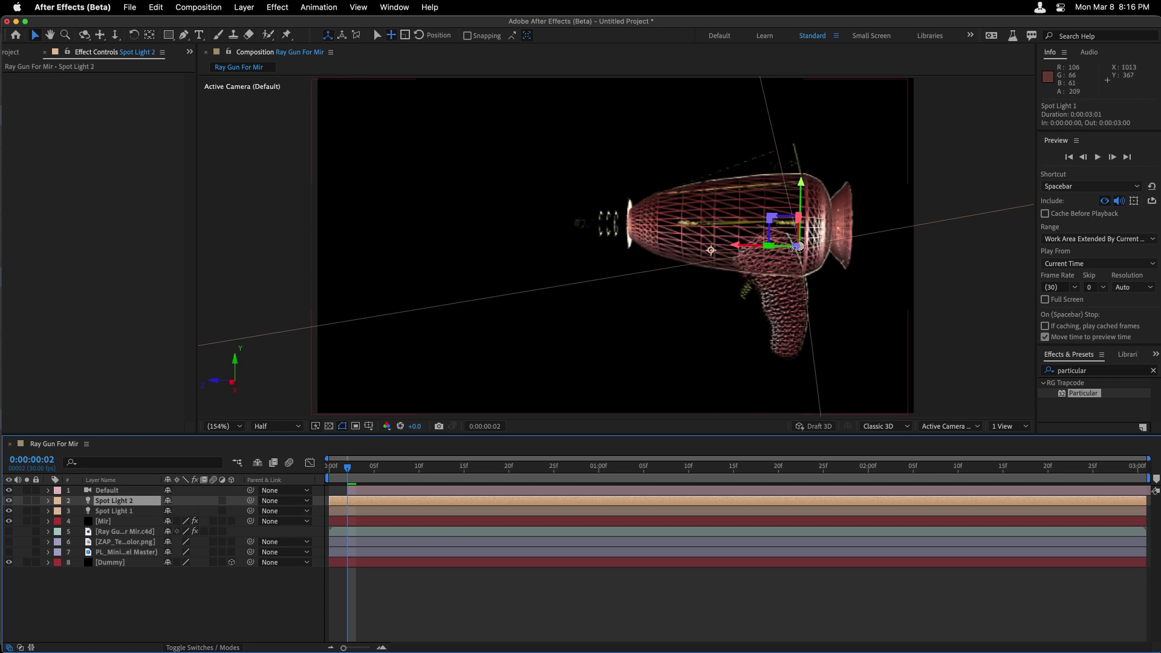
drag(784, 248, 175, 305)
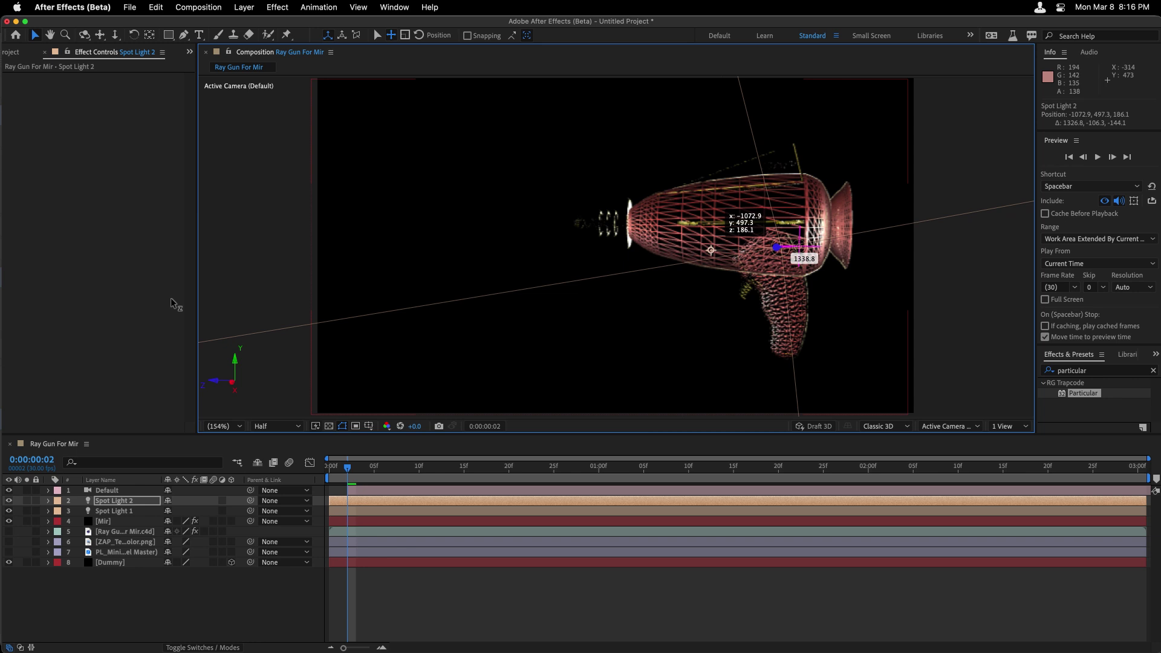
click(144, 504)
key(p)
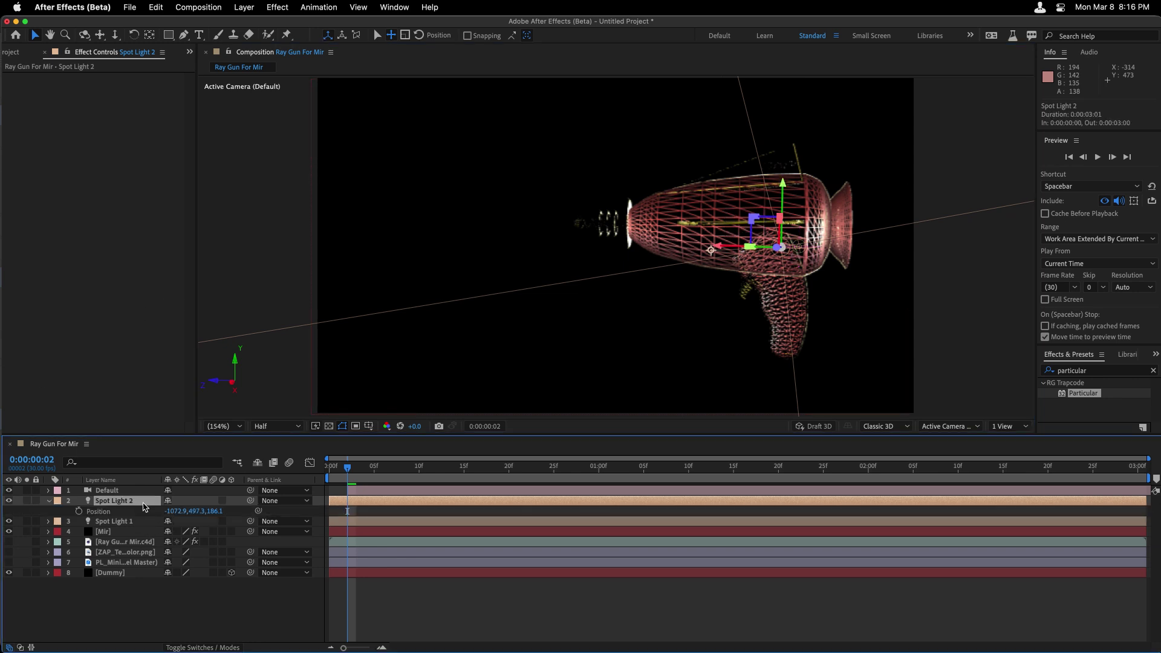
drag(174, 511, 601, 487)
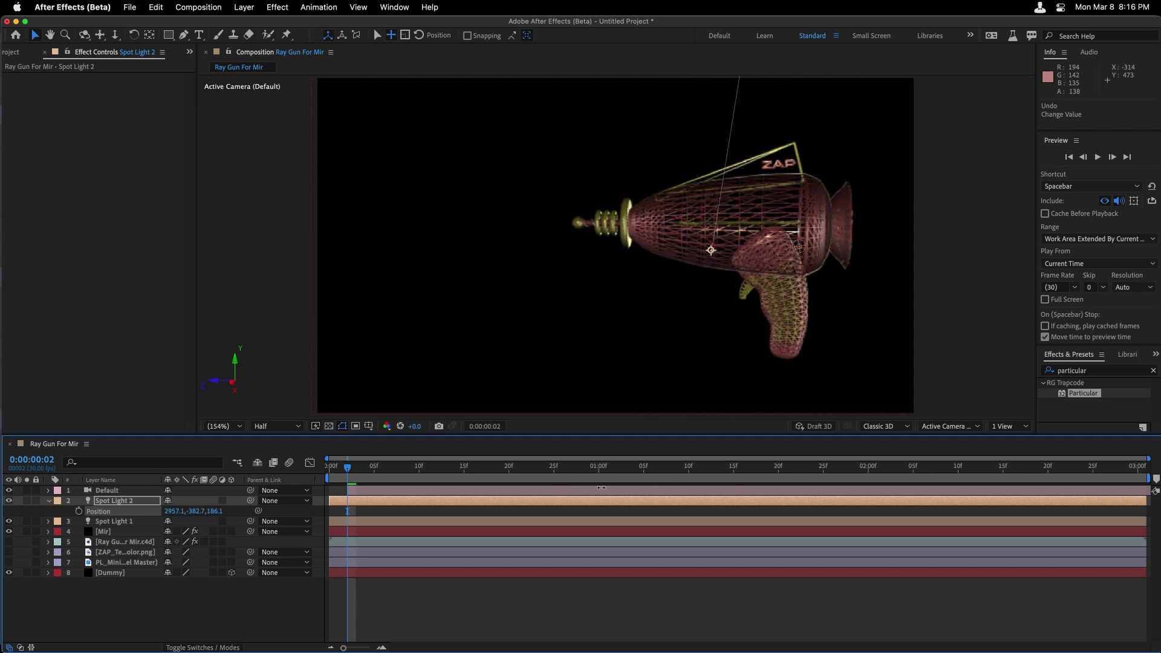
Raise Spot Light 2's intensity to 198%
double_click(121, 501)
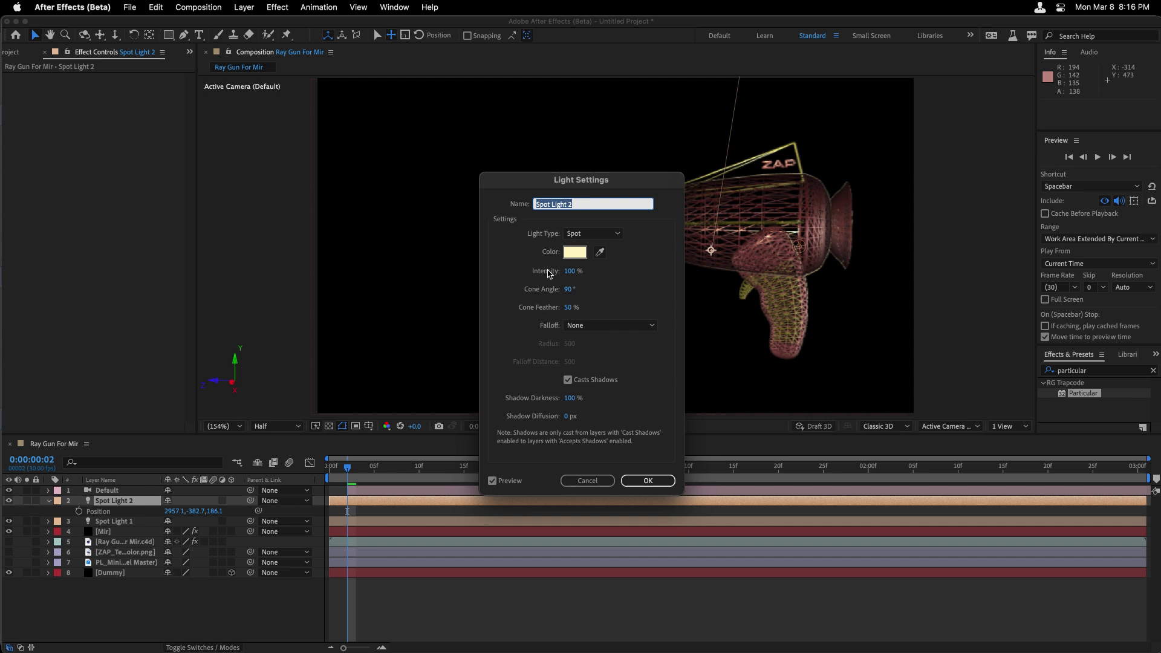
drag(570, 271, 629, 268)
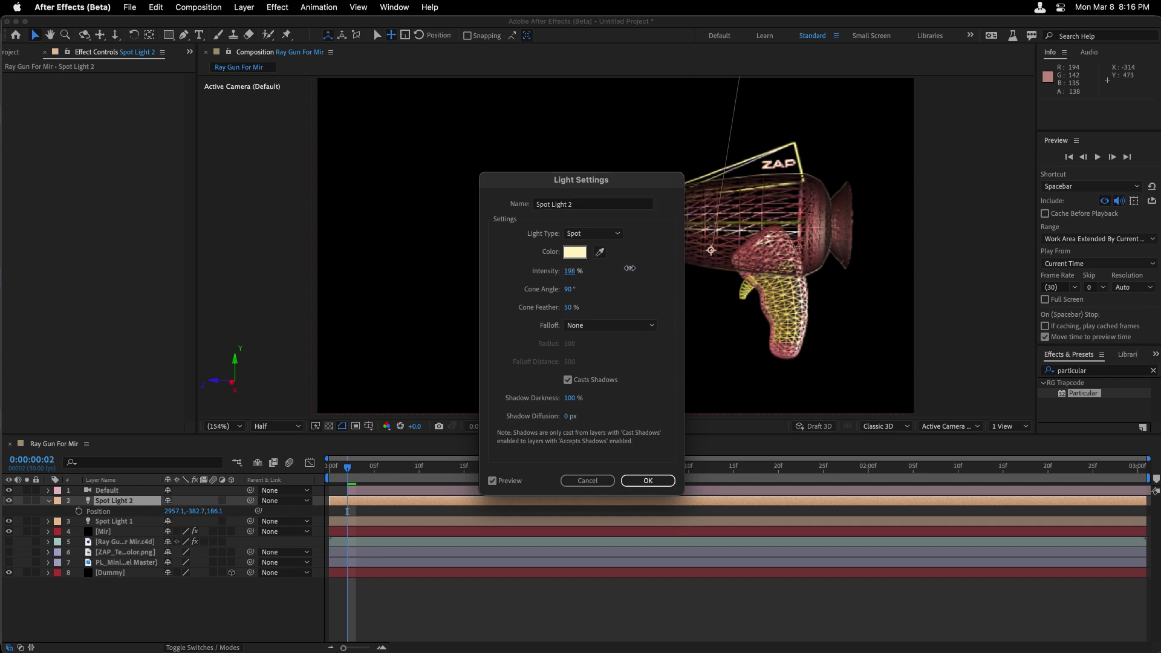
click(656, 481)
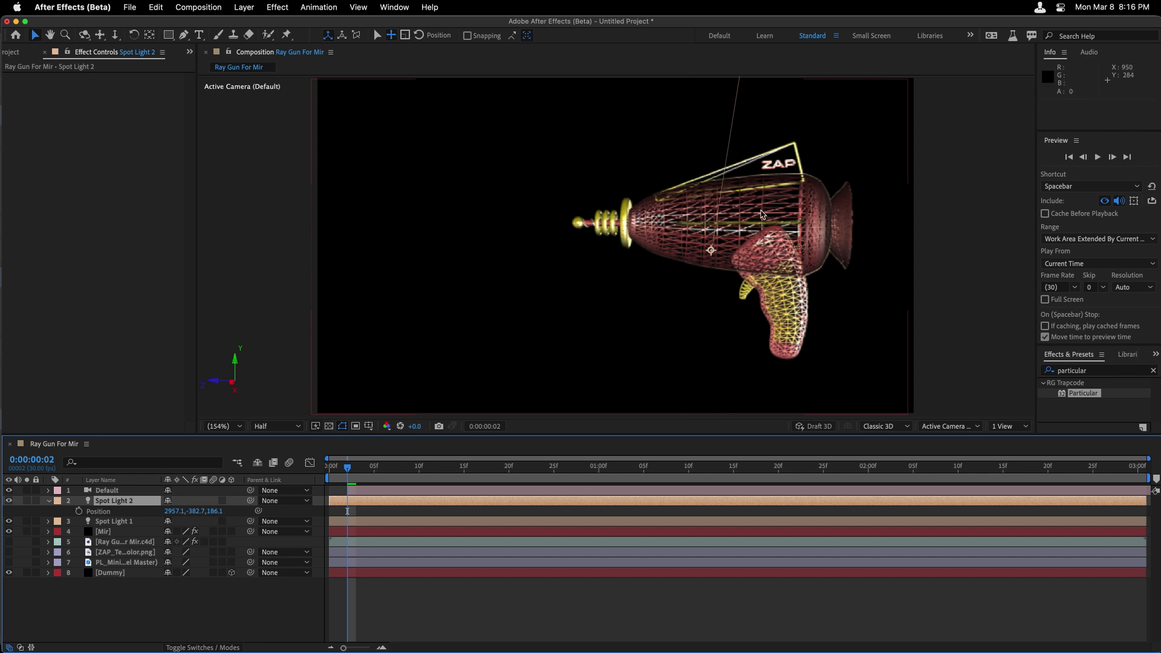
Set preview resolution back to Half and enable Draft 3D with the 3D ground grid
click(274, 426)
click(266, 445)
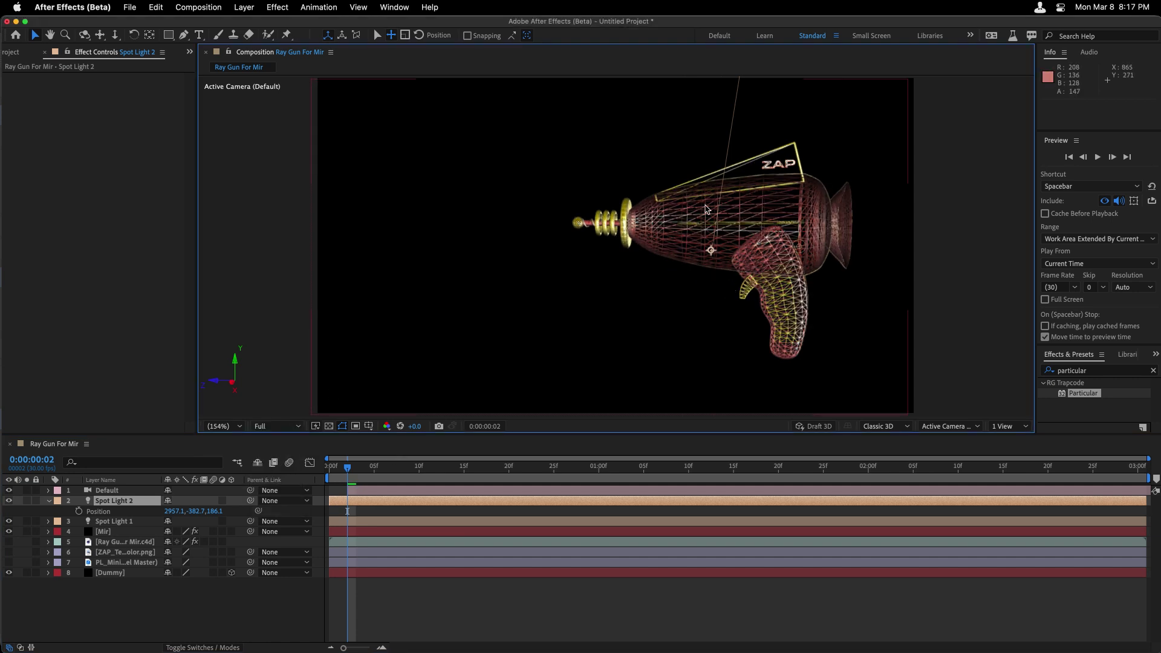
click(275, 426)
click(282, 467)
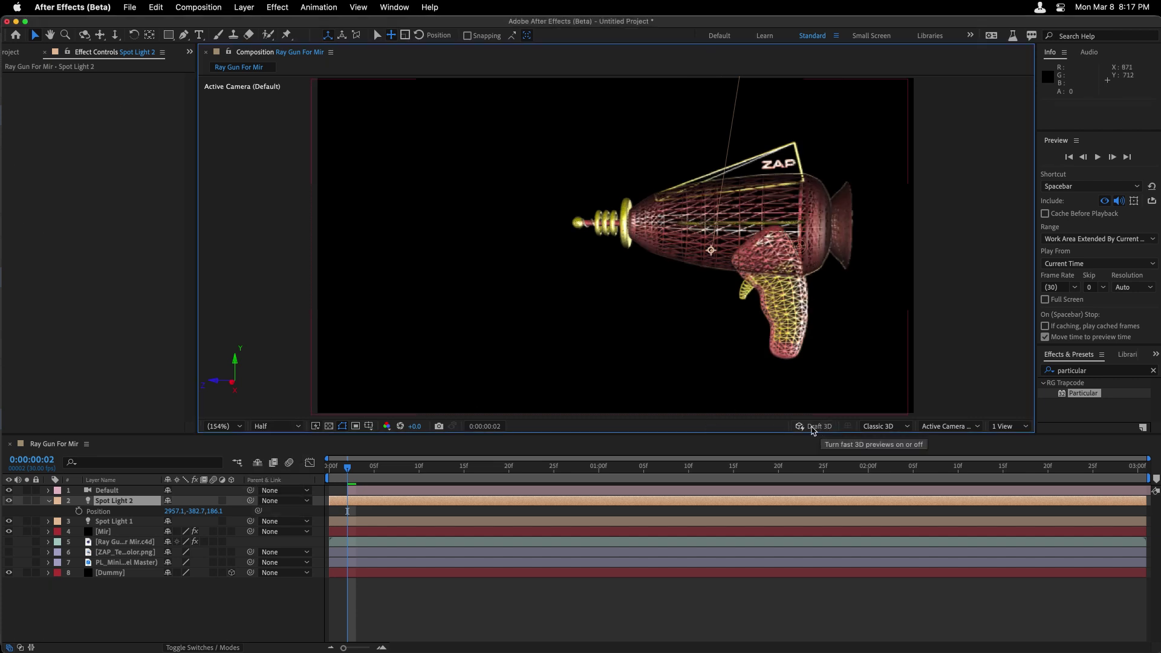
click(813, 427)
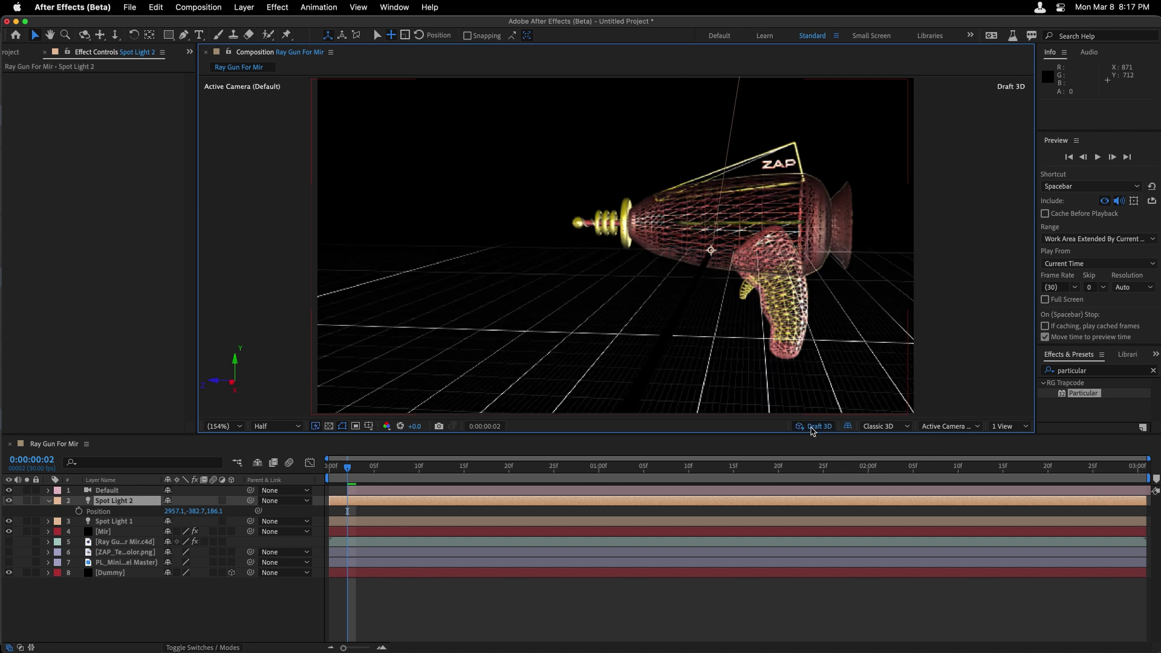
click(849, 426)
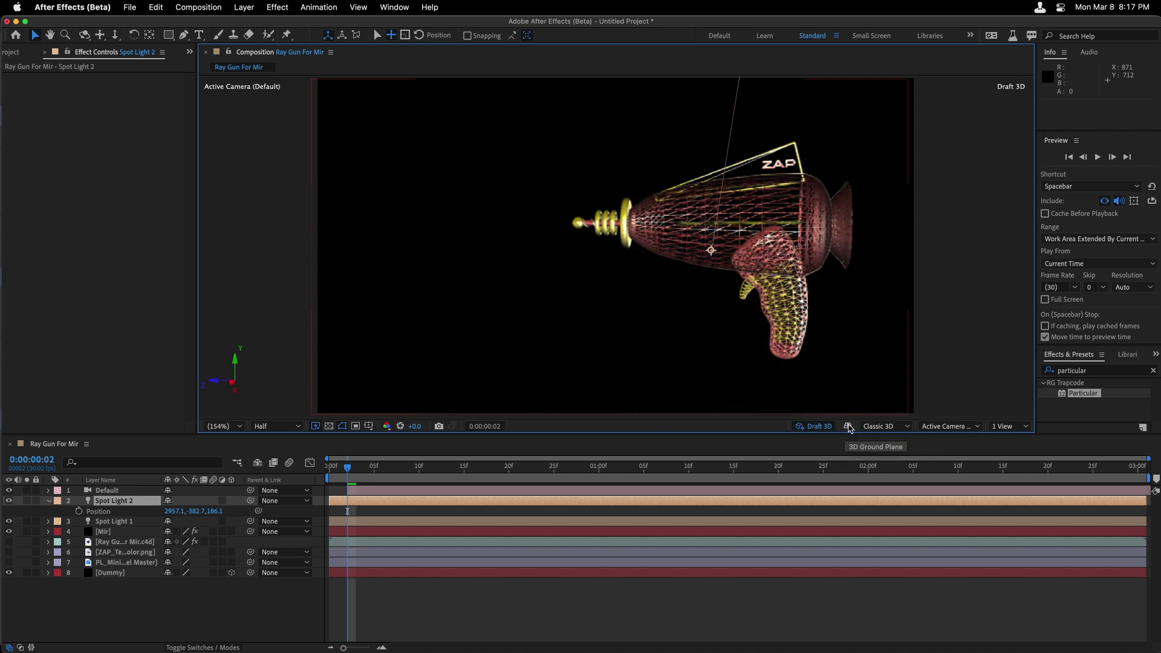
click(848, 428)
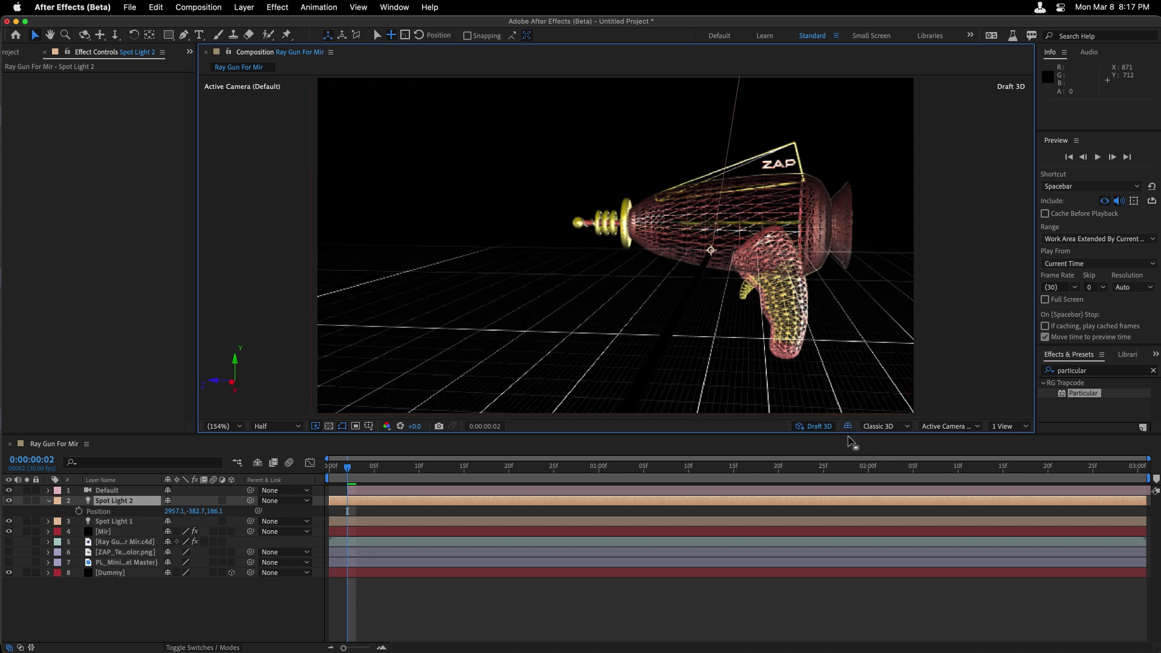
Orbit the Default camera to 2097.2, 118.9, 429.7 for an angled view of the ray gun
click(106, 493)
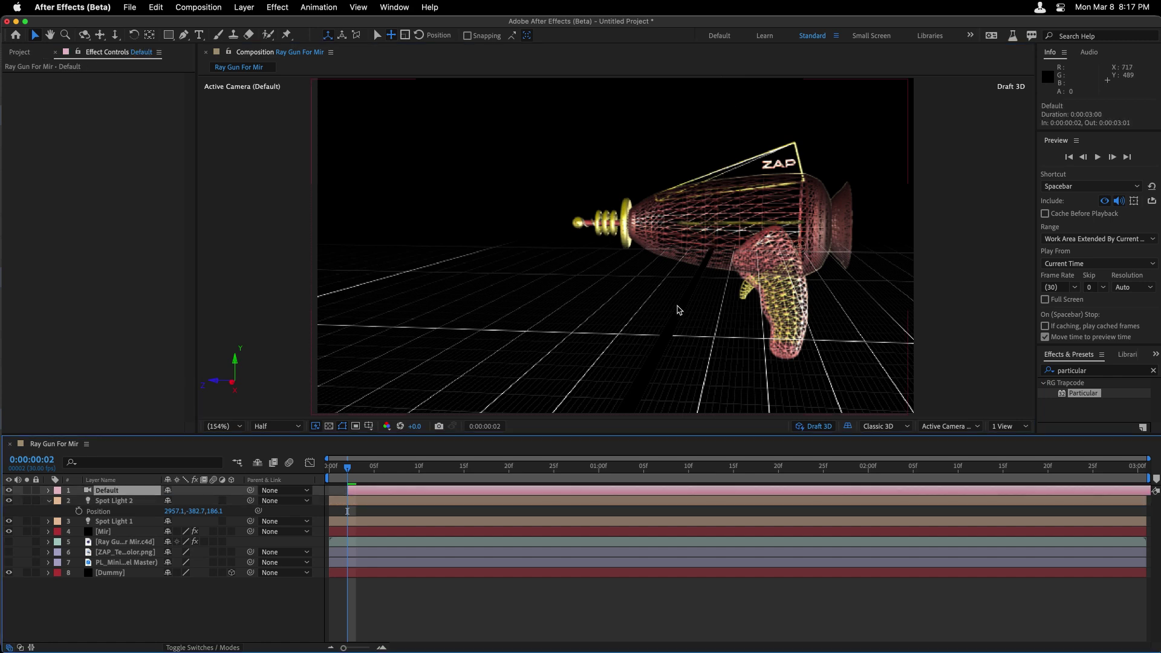
key(c)
mouse_move(736, 242)
mouse_down()
mouse_move(575, 302)
mouse_move(736, 242)
mouse_up()
drag(594, 268, 713, 249)
key(v)
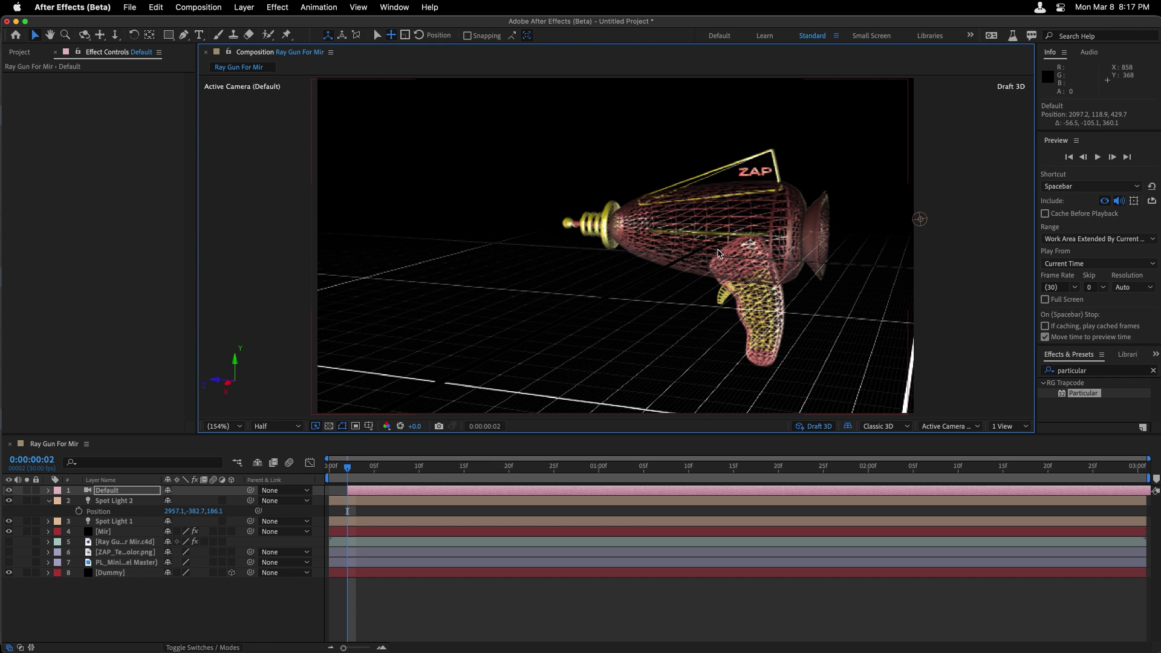
click(49, 501)
click(116, 523)
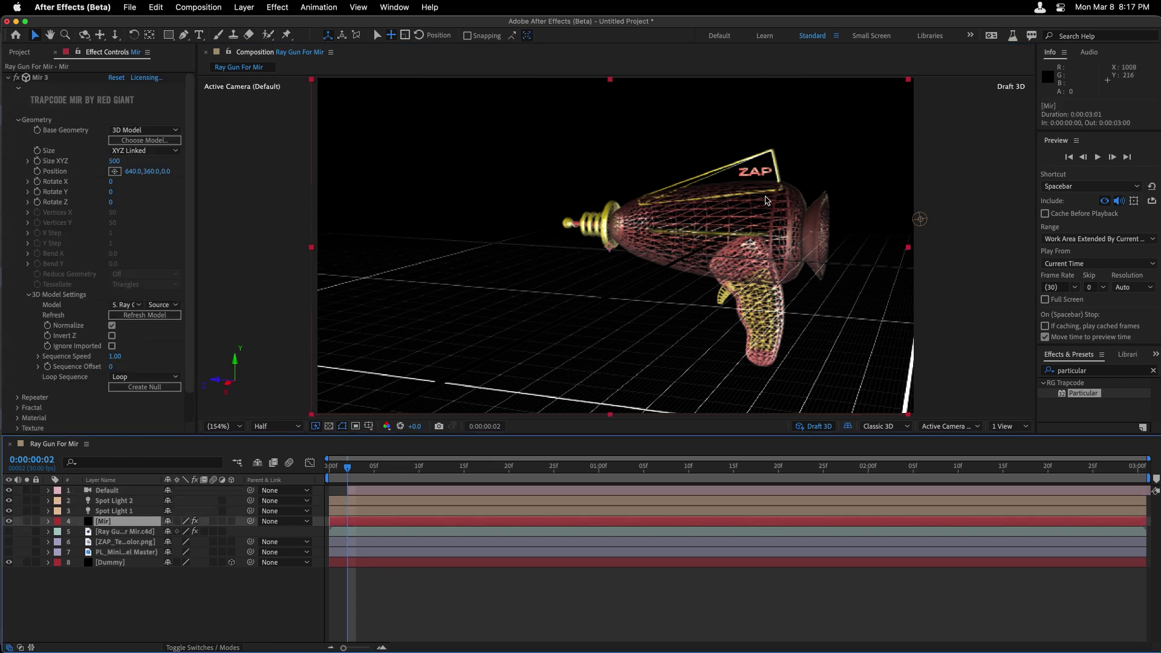
Apply the Optical Glow effect to the Mir layer
click(7, 78)
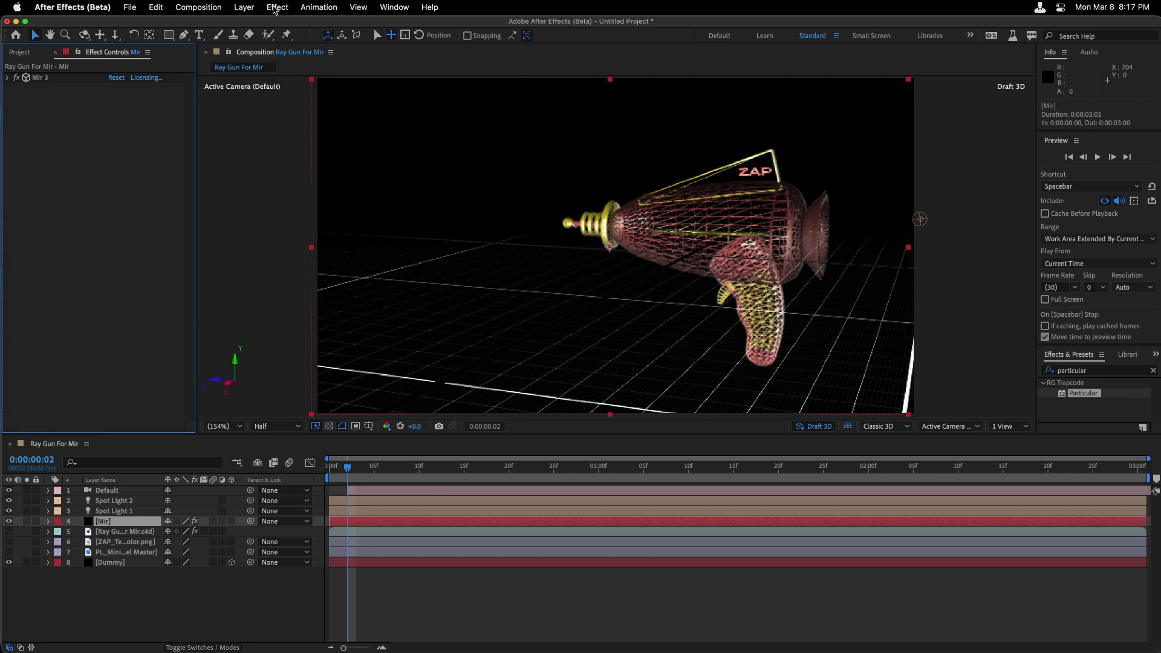
click(276, 8)
scroll(293, 366, down, 10)
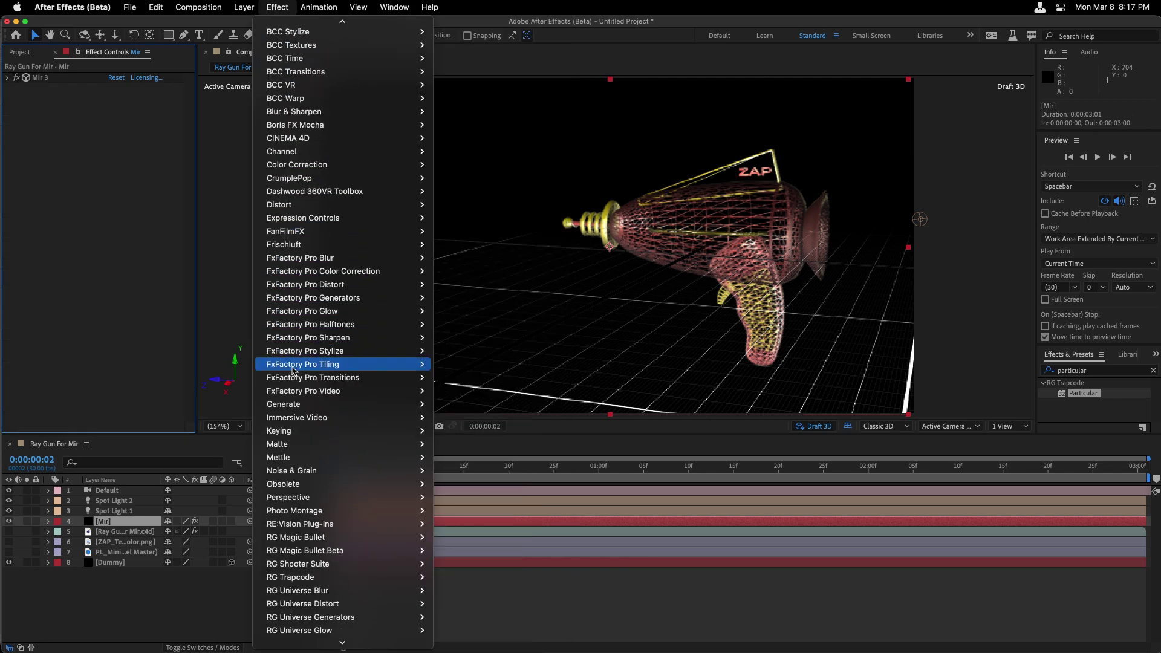
scroll(292, 369, down, 8)
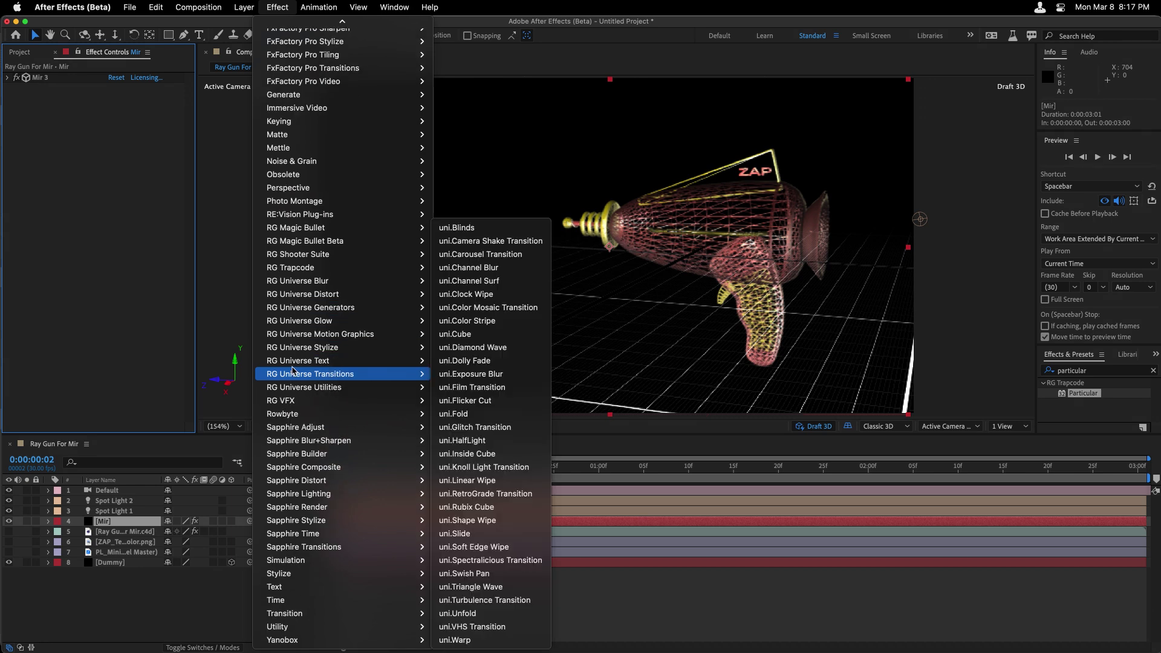
mouse_move(291, 400)
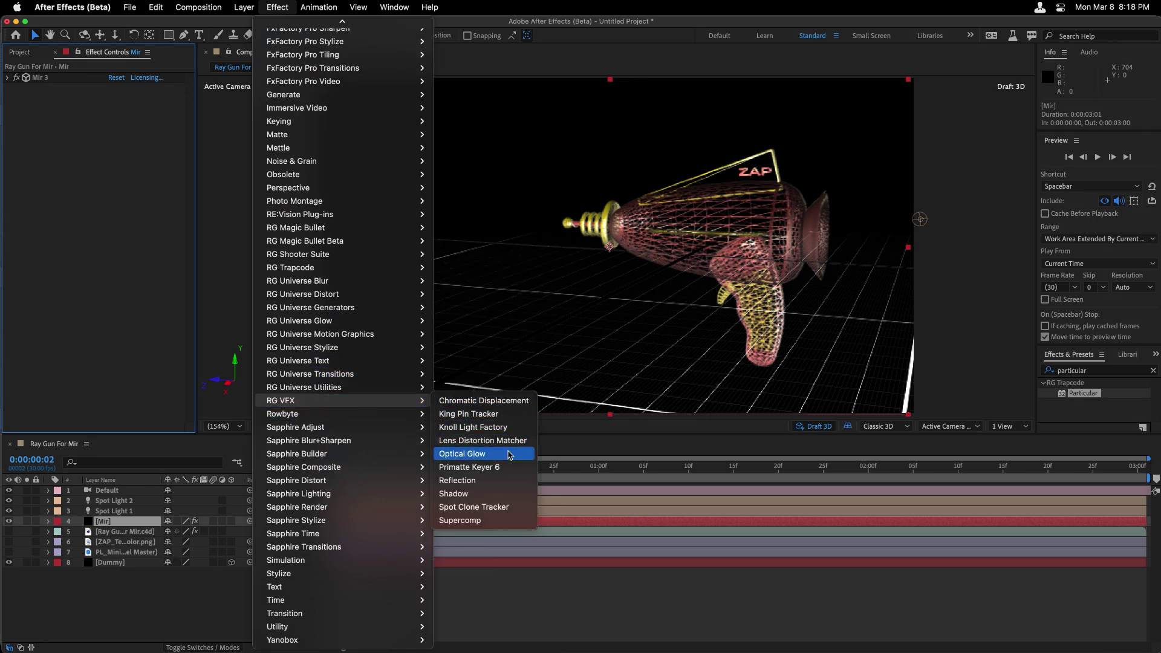
click(508, 455)
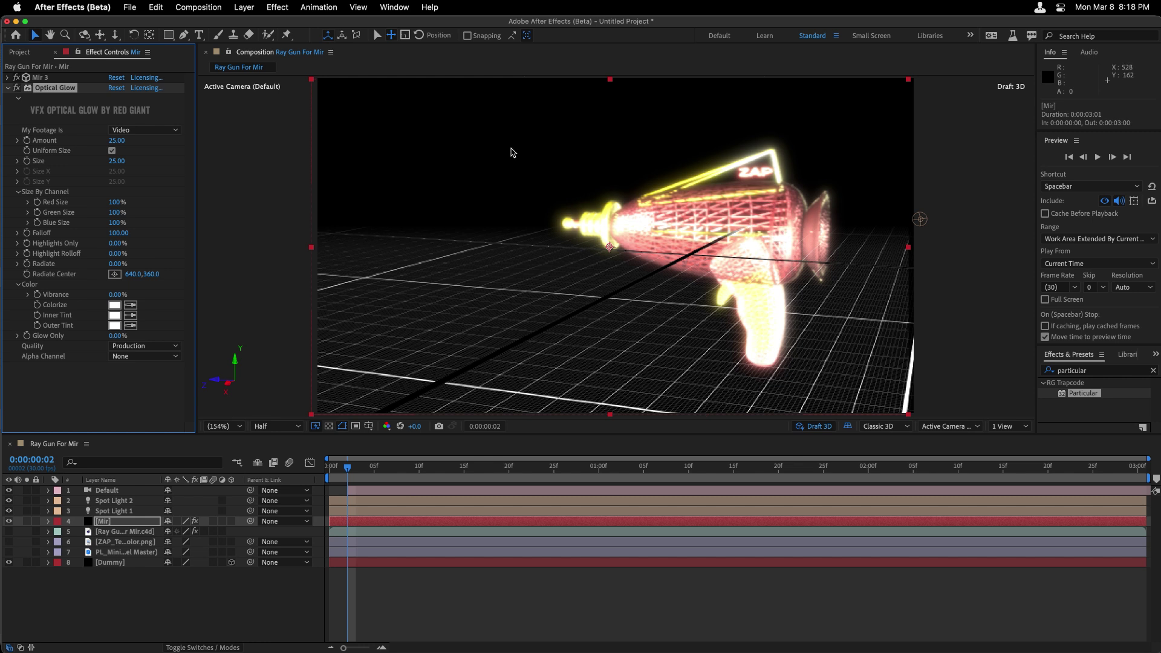
Set Optical Glow Amount to 7 with alpha handling Extend (Unmult)
click(113, 141)
text(4)
key(Return)
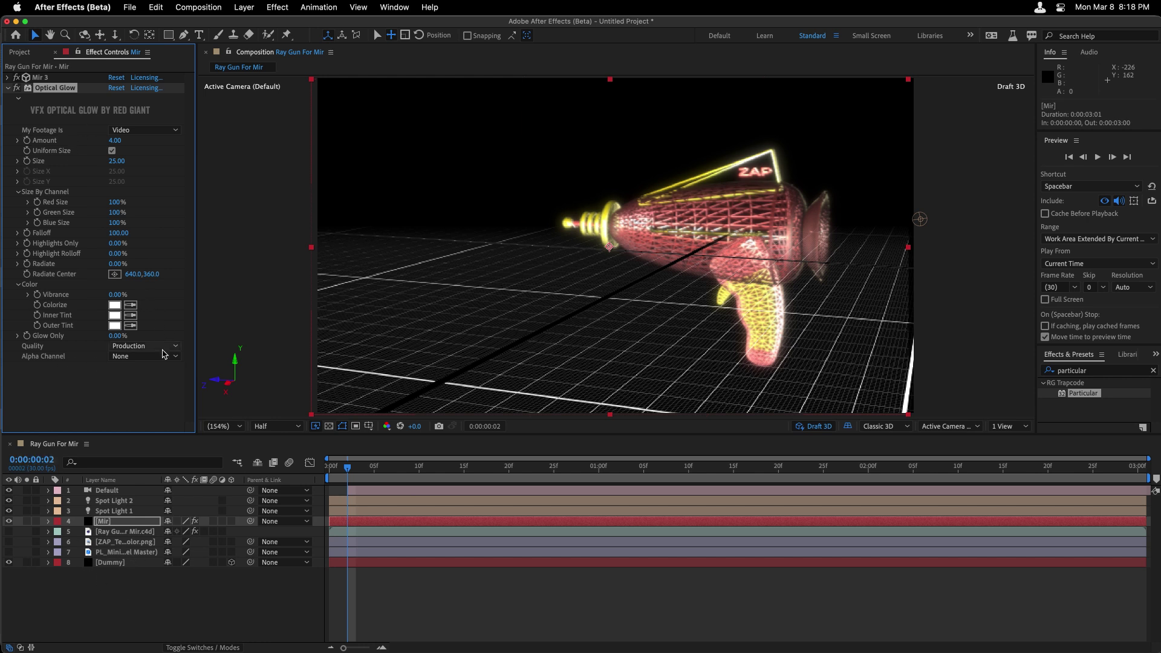
click(162, 357)
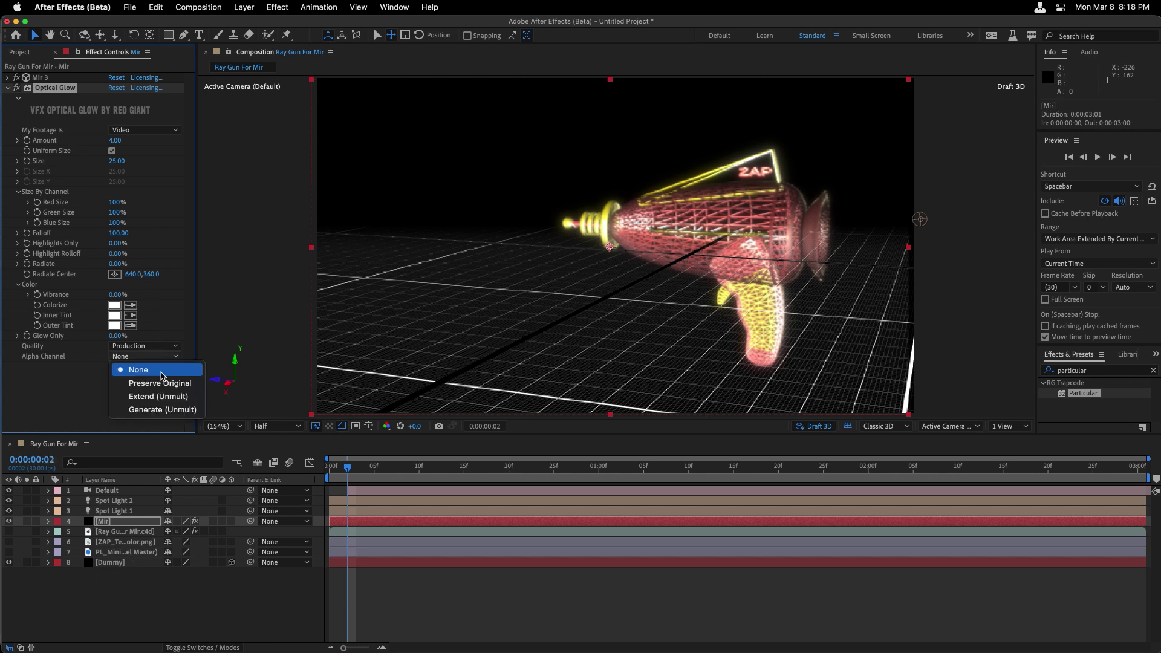
click(164, 395)
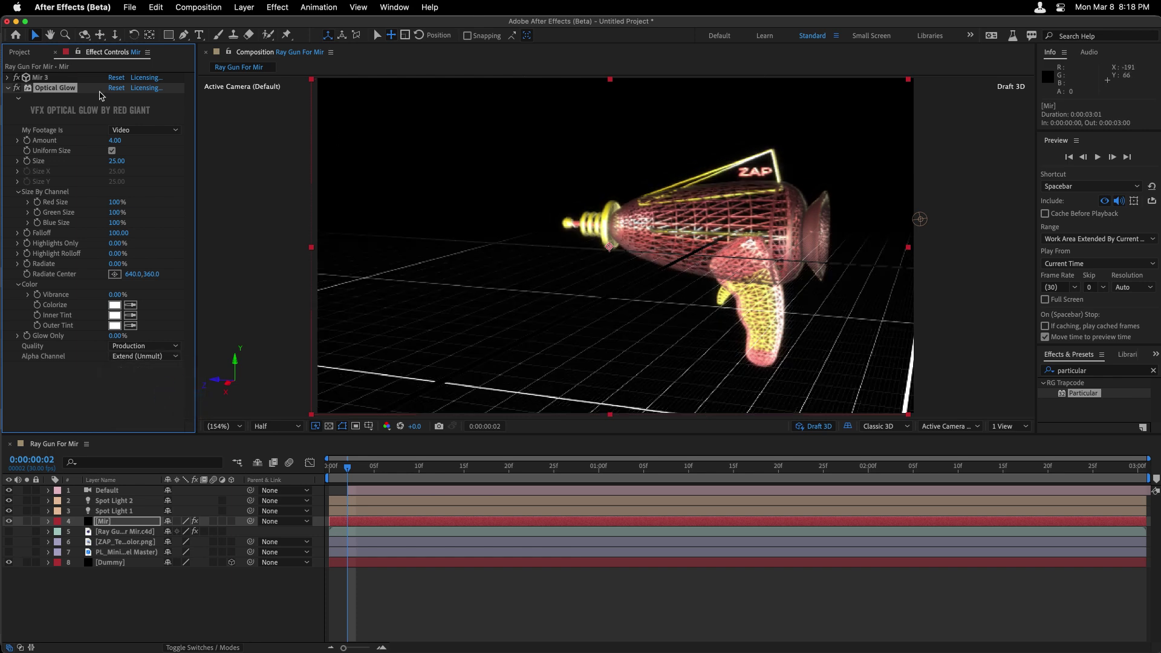
drag(116, 141, 120, 145)
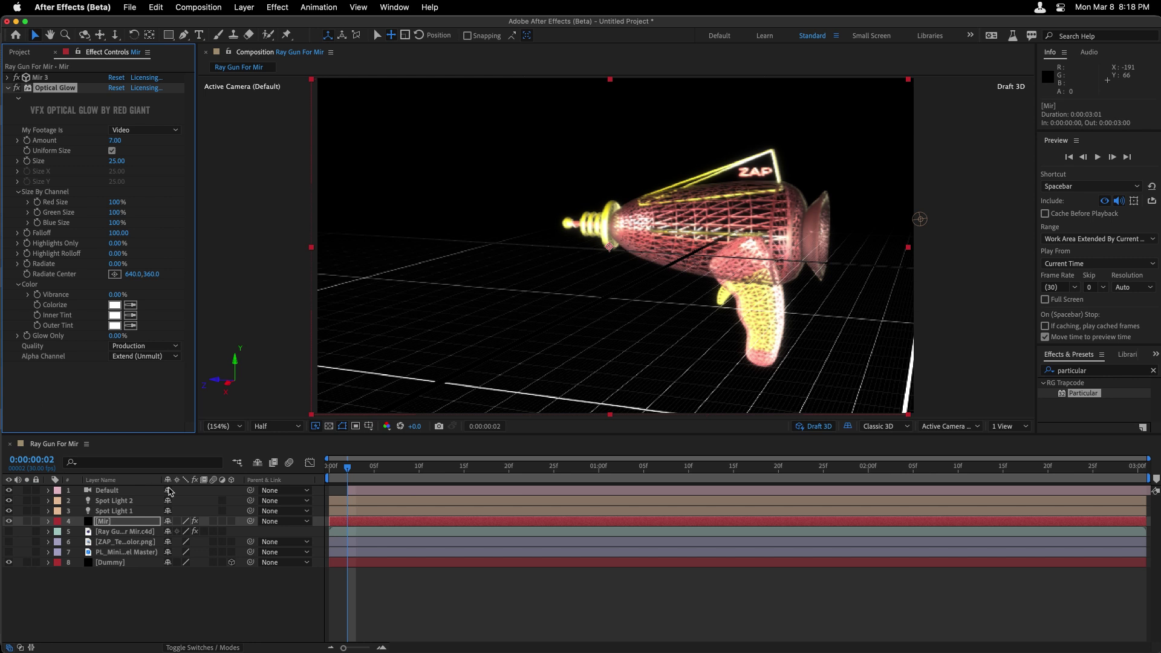
click(112, 501)
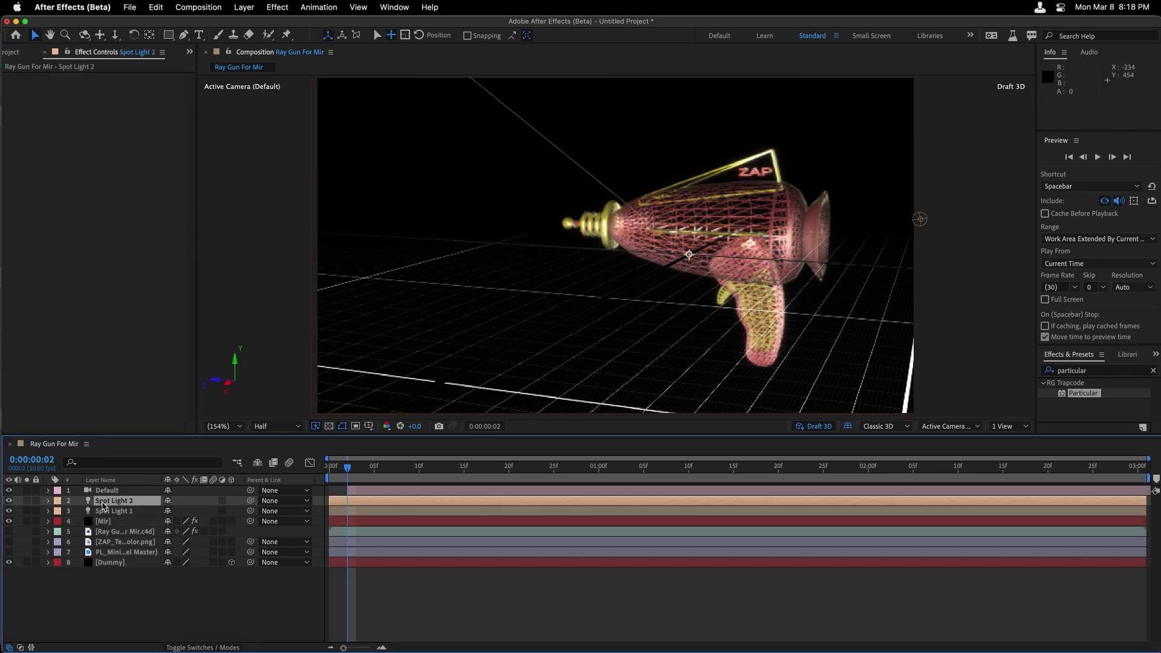
click(210, 569)
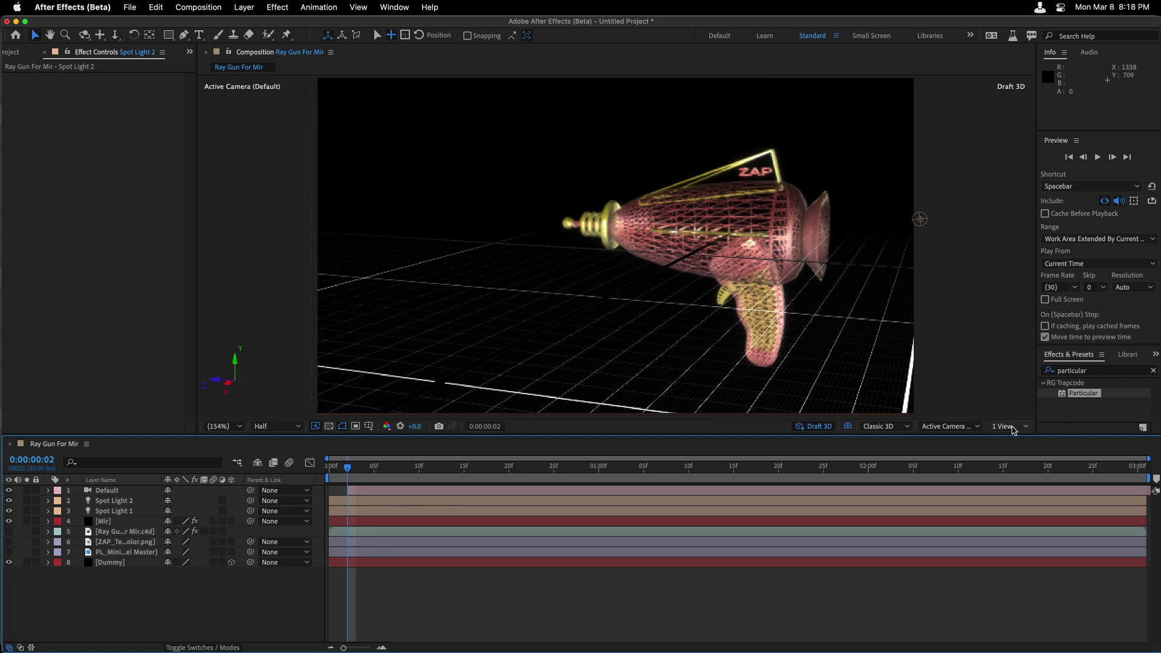
Switch the viewer to a 2-view Top and camera layout and add a solid named 'particular'
click(1007, 427)
click(1016, 455)
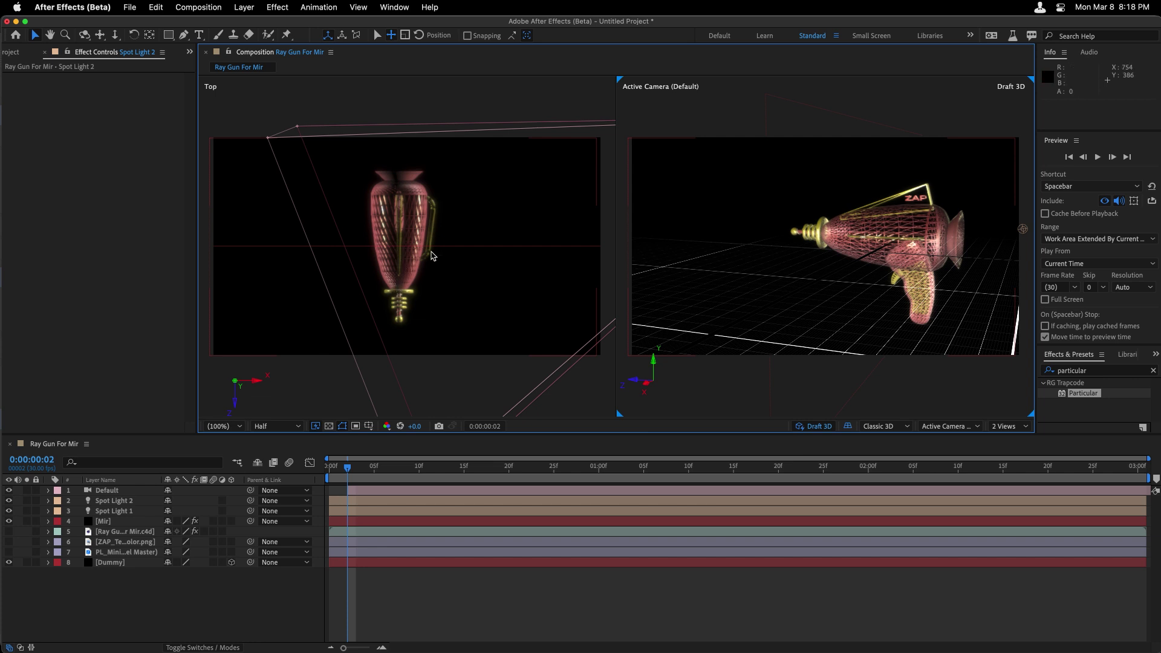
click(244, 6)
mouse_move(266, 28)
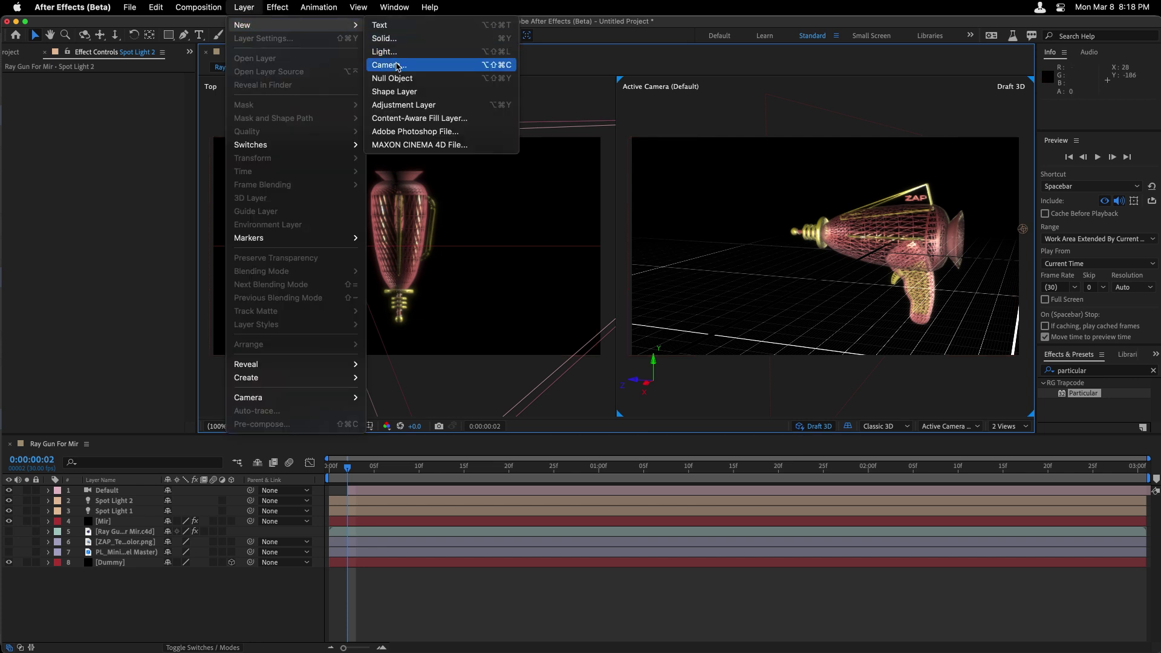
click(396, 38)
text(particular)
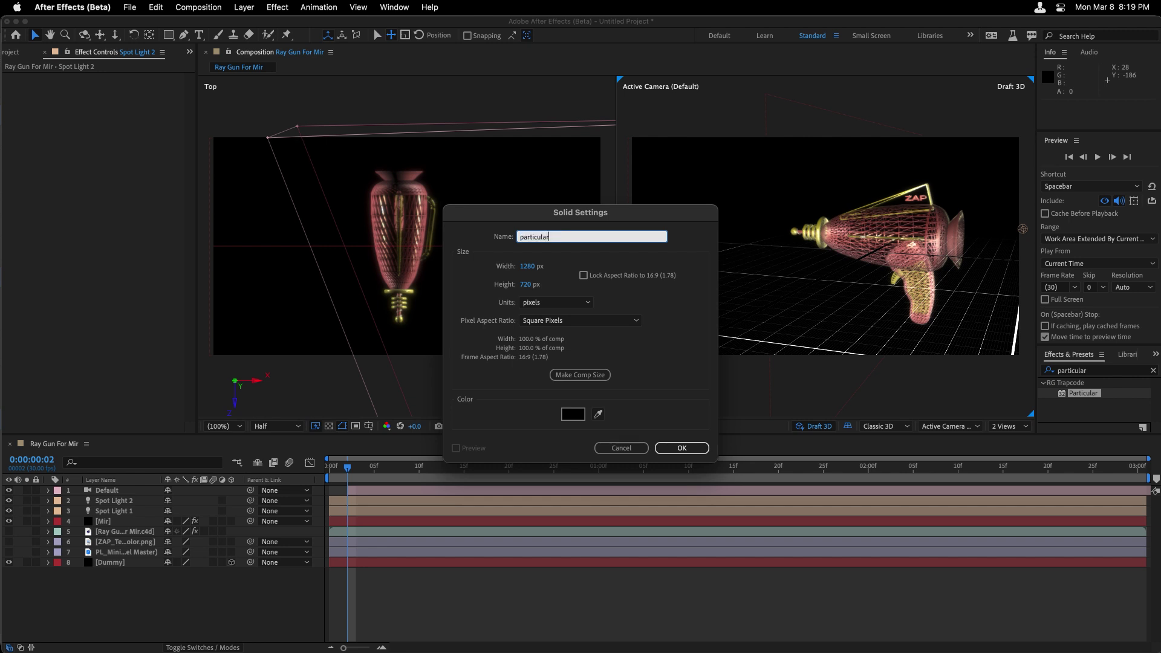
key(Return)
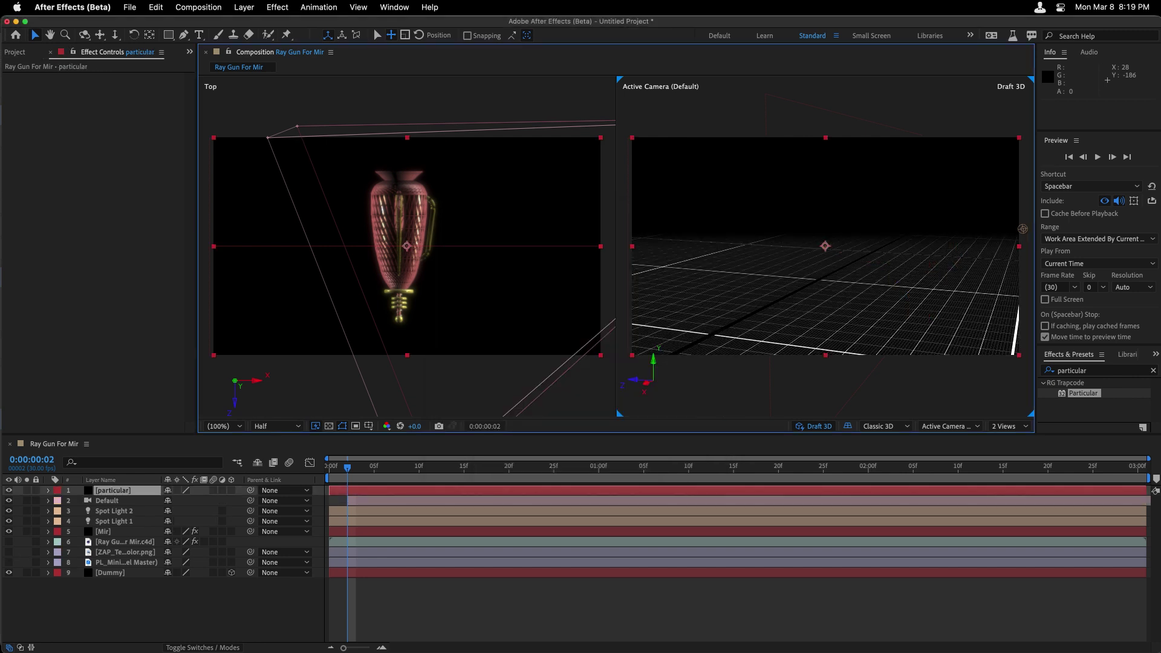
drag(1081, 393, 85, 493)
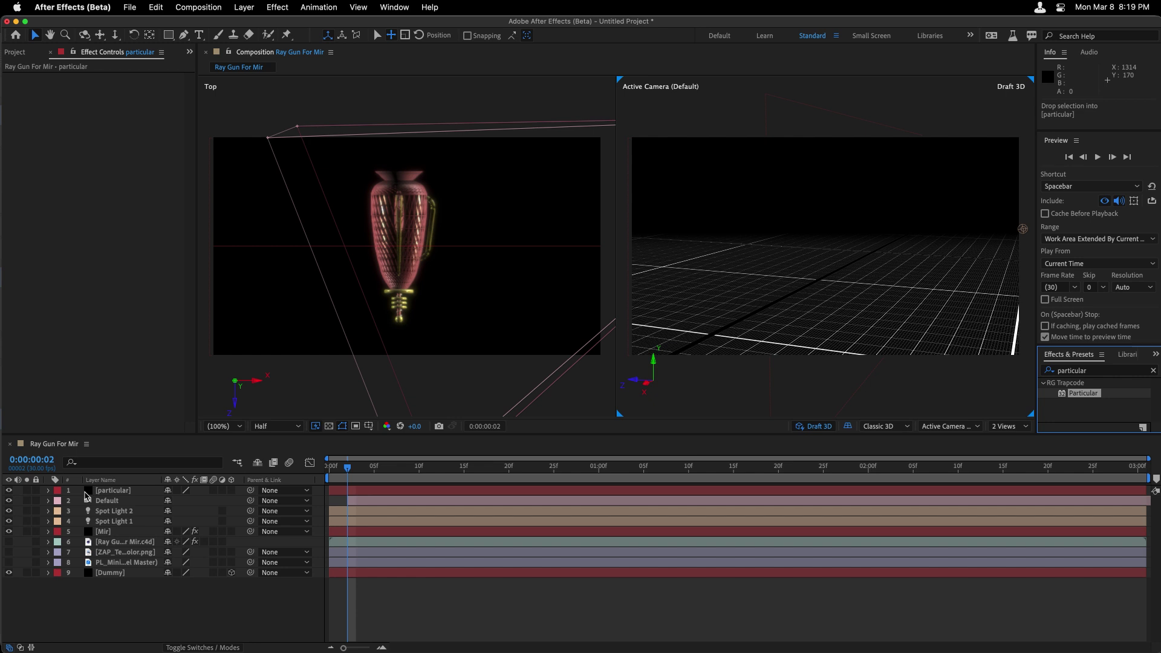
Apply Particular to the solid, move it to layer 4 below the lights, solo and preview it
drag(85, 492, 85, 492)
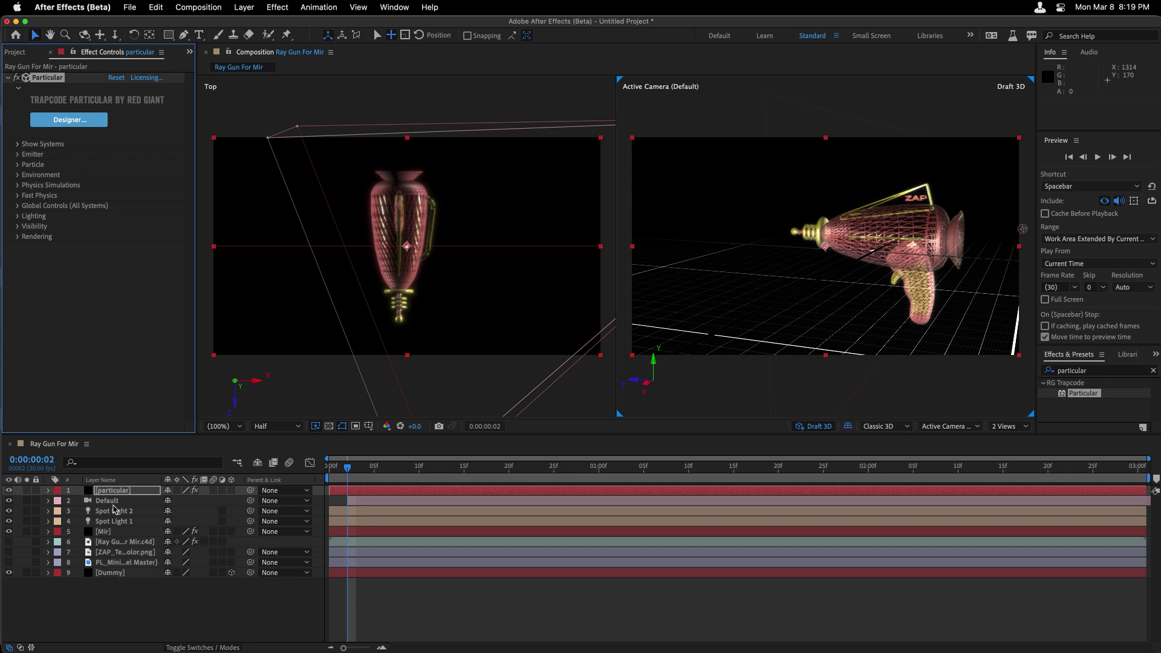
drag(88, 493, 104, 525)
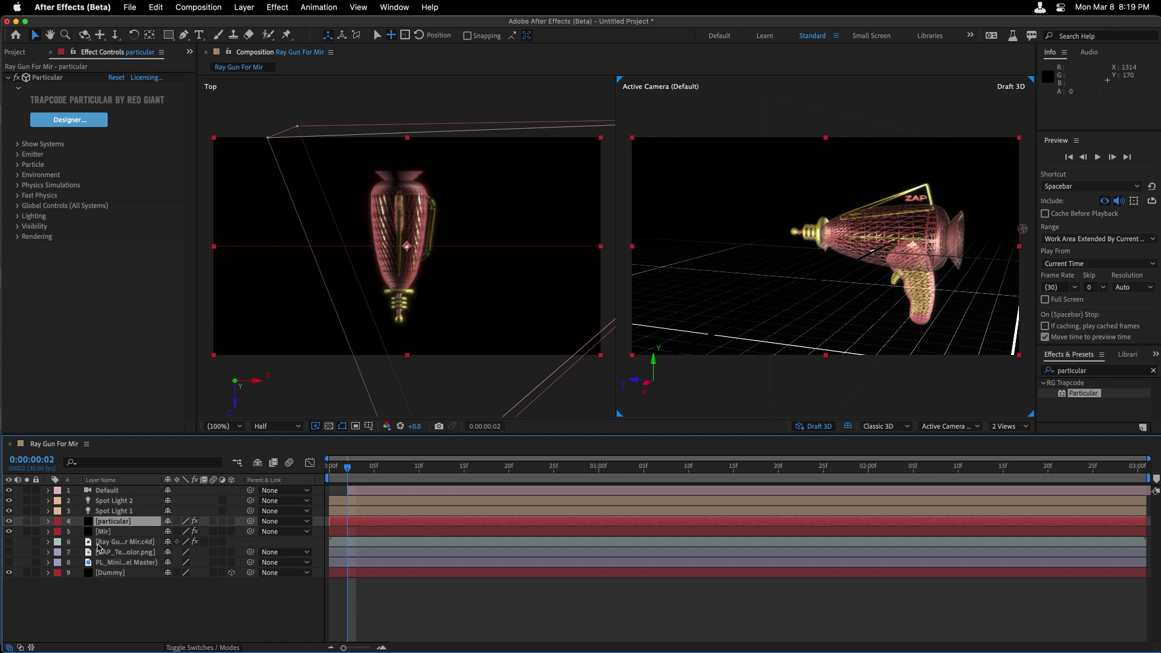
click(27, 521)
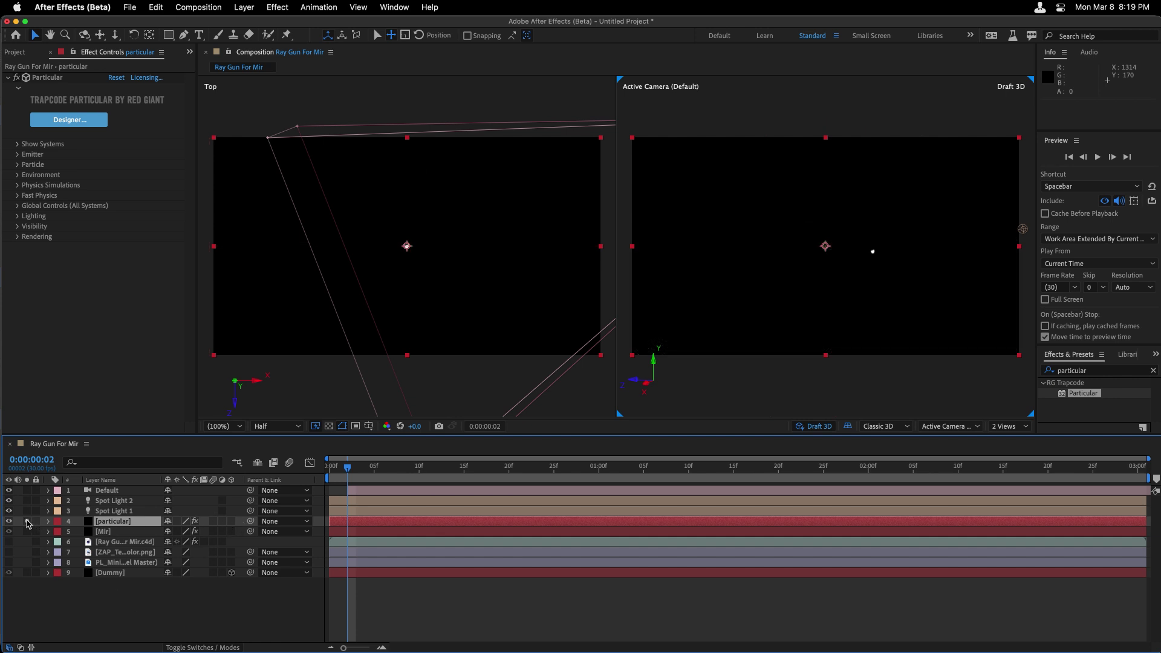
key(space)
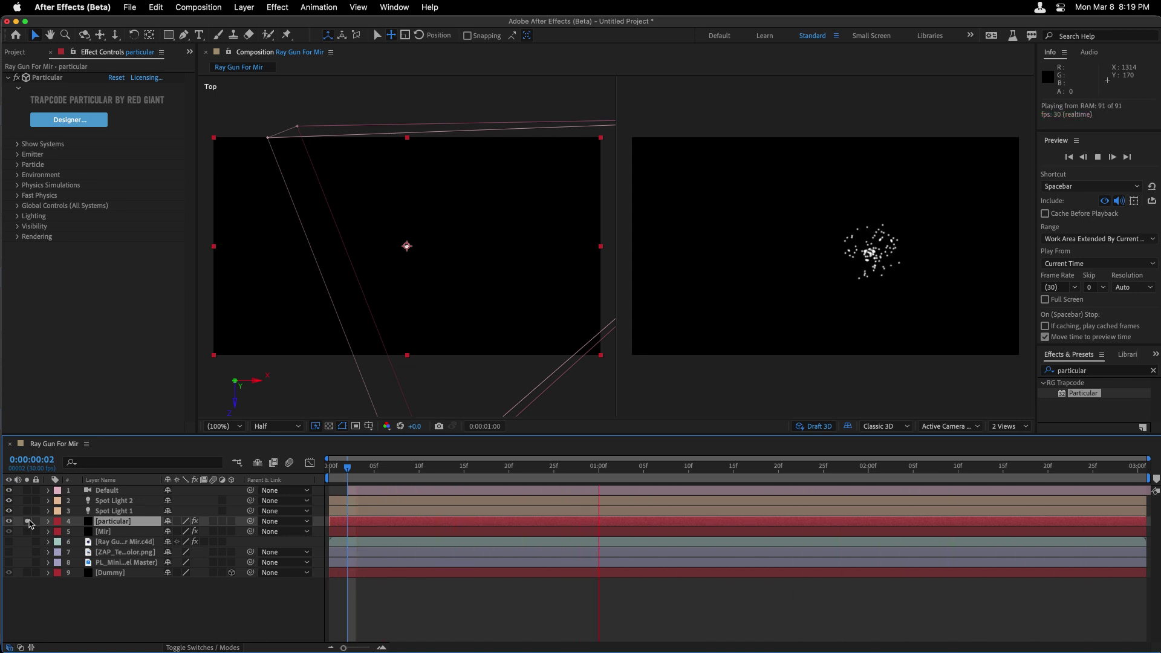
click(27, 521)
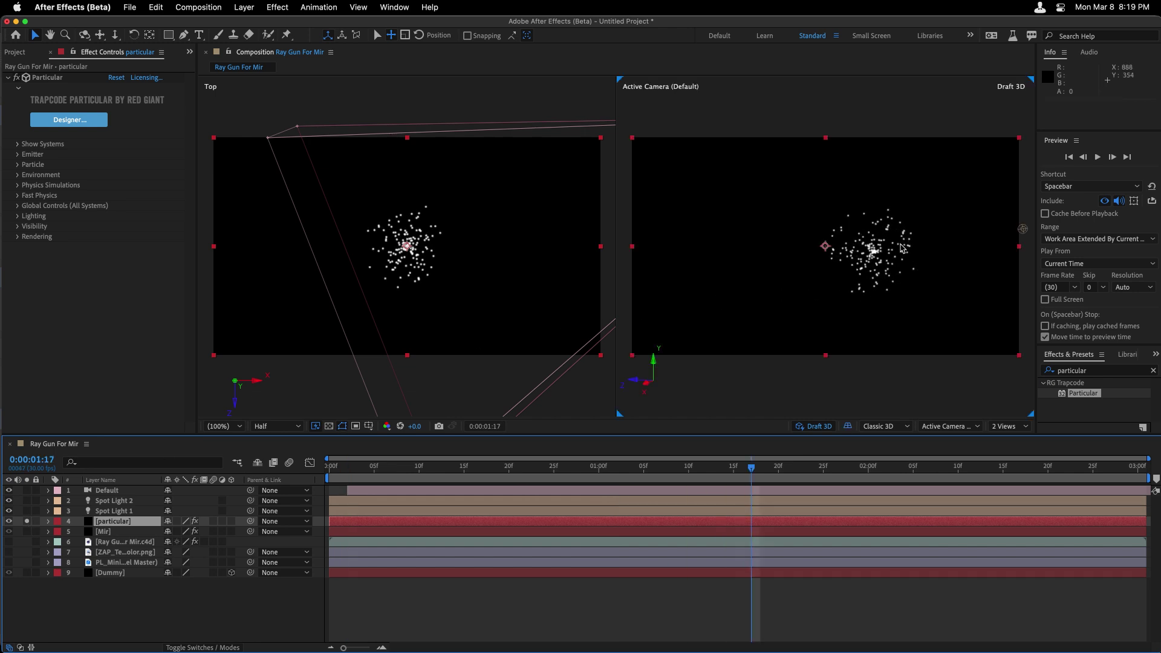
click(70, 121)
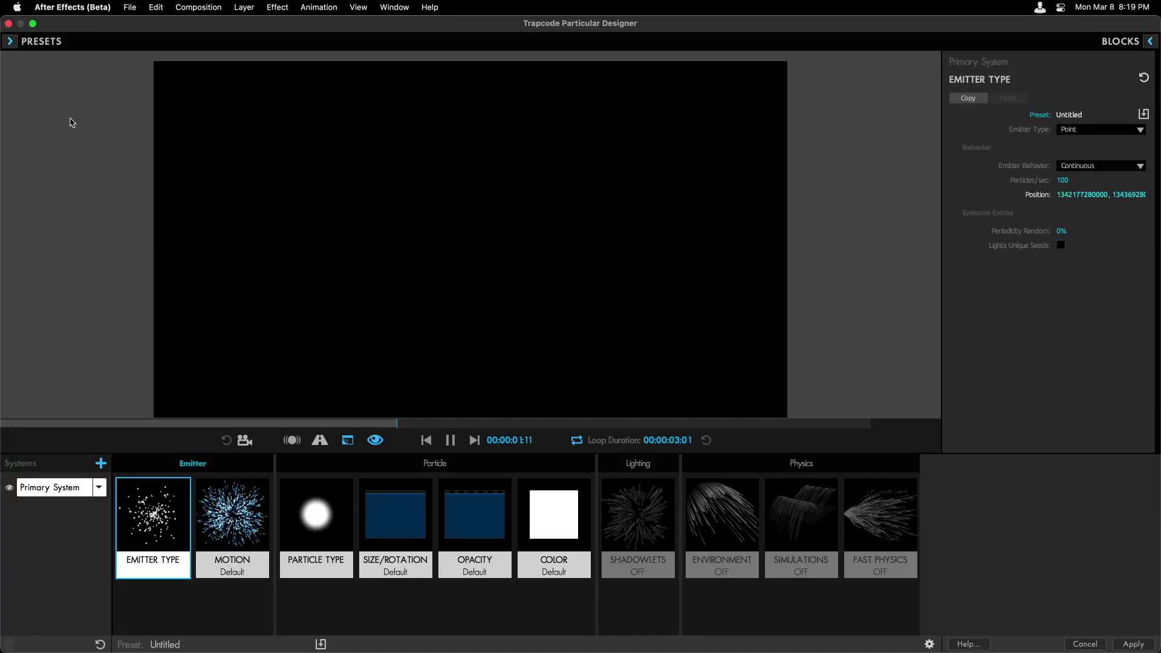
Load the Shooty Shoots preset from Particular Designer's preset list
click(9, 42)
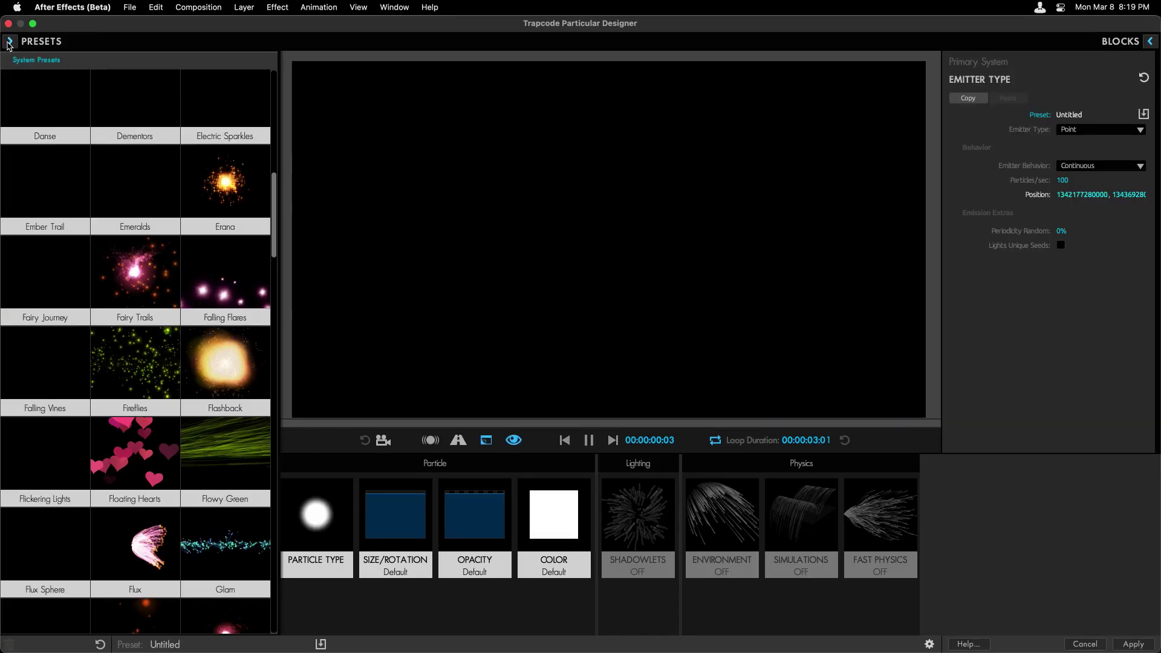
drag(274, 223, 280, 427)
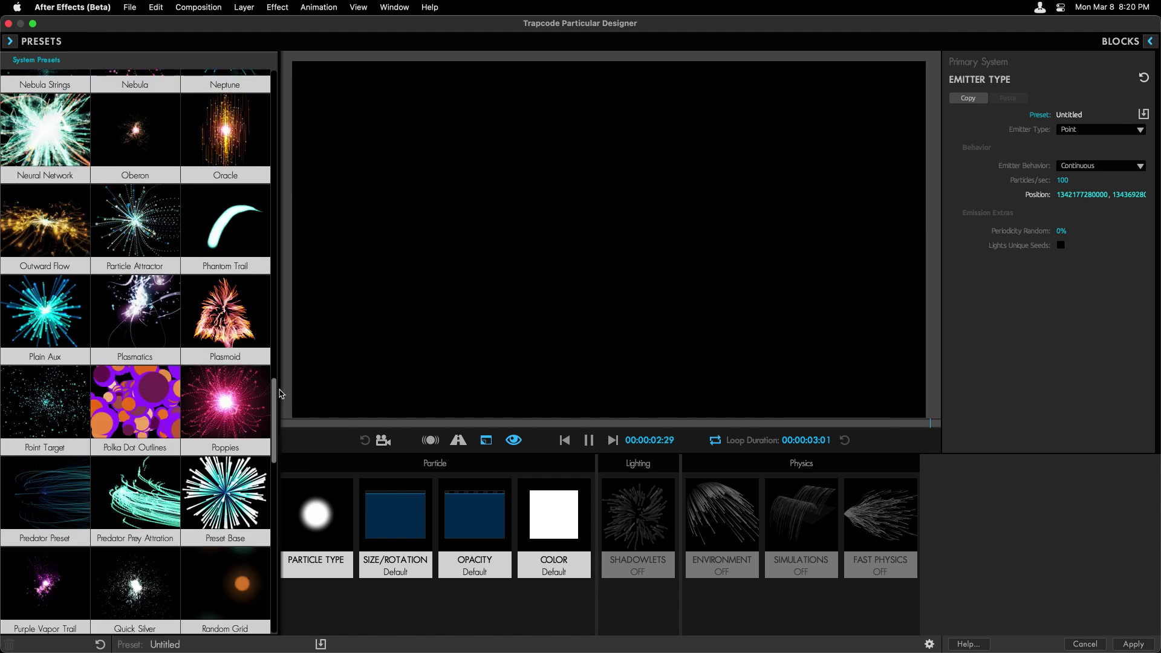
drag(276, 405, 309, 65)
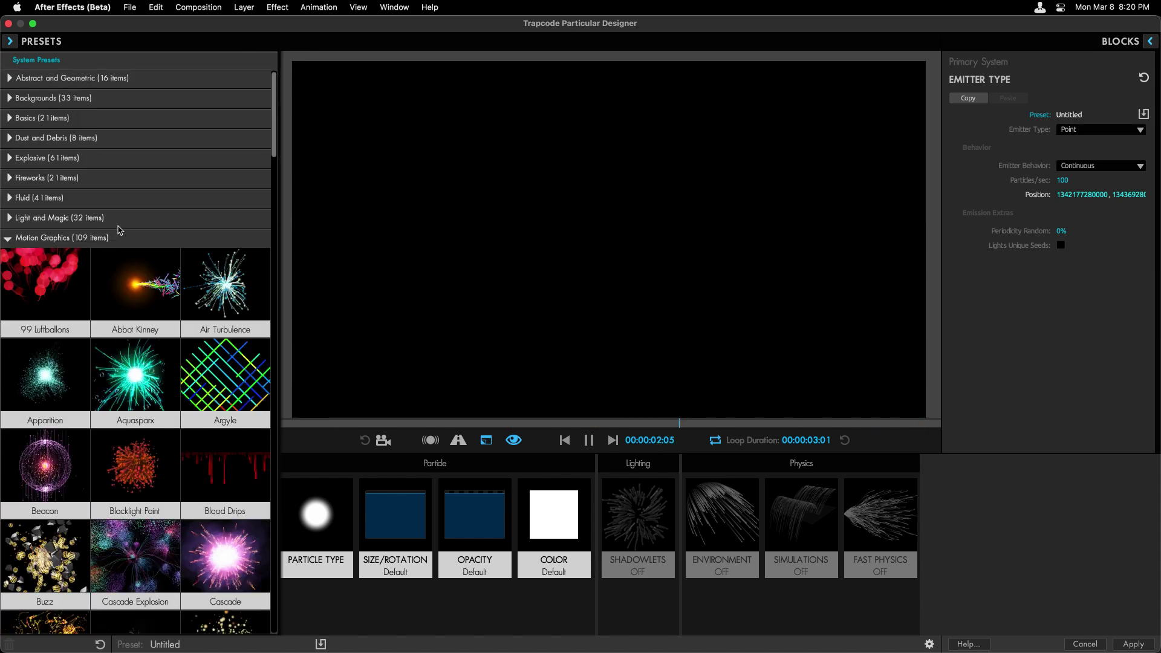
scroll(119, 230, down, 20)
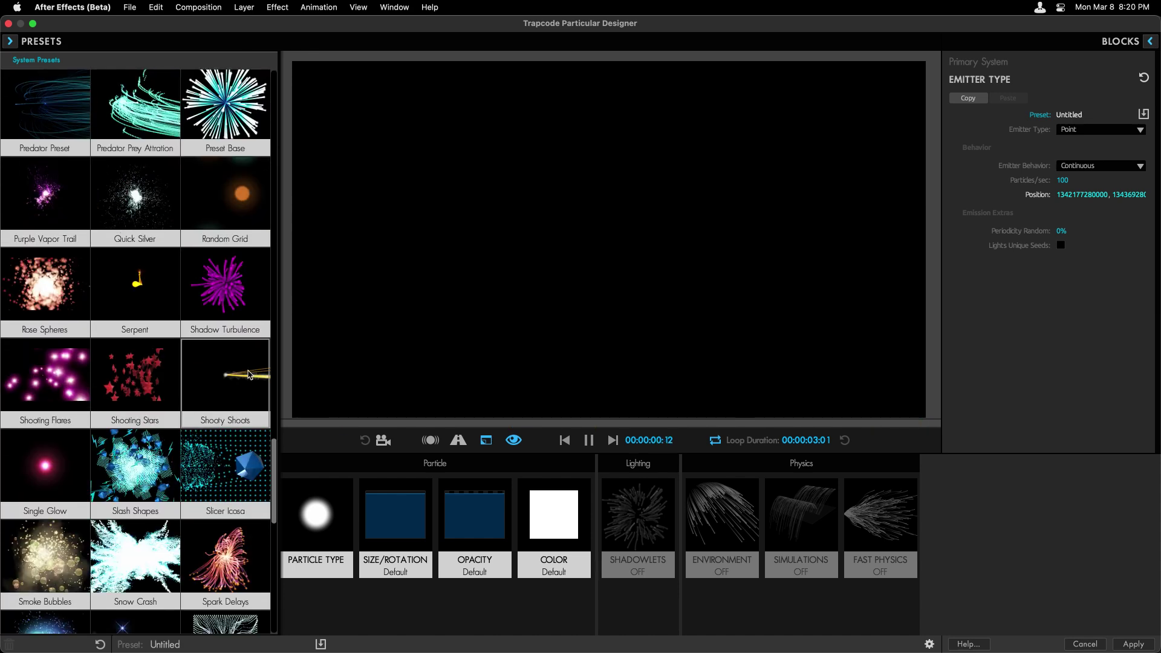
click(248, 374)
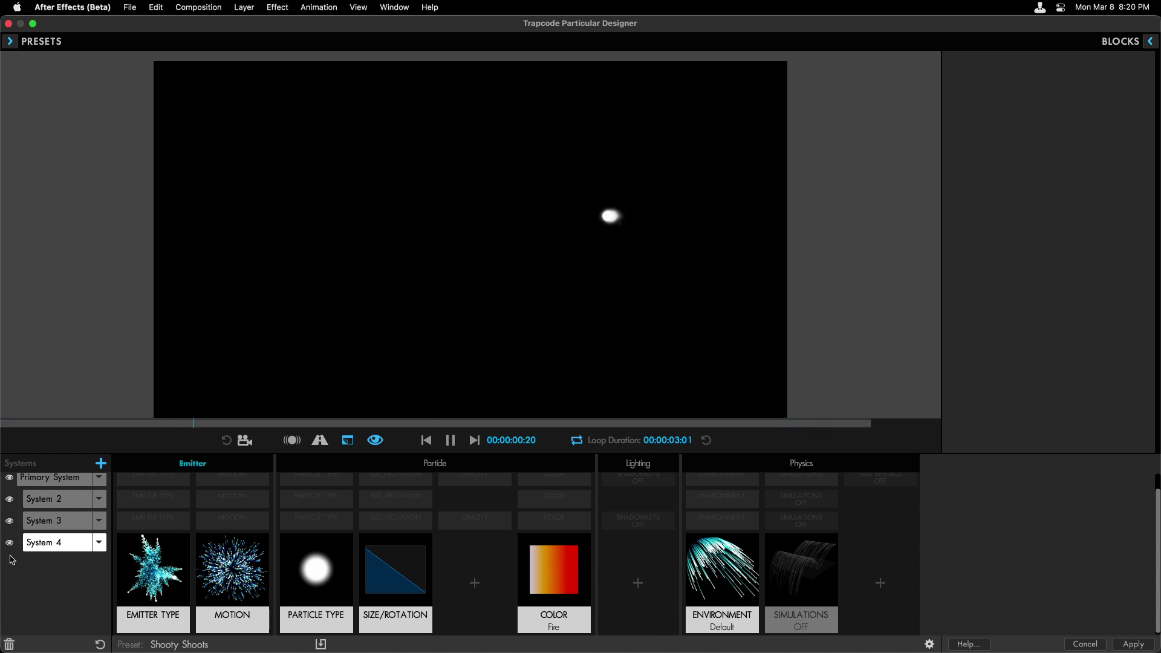
Hide System 3 and System 4, then select System 2's Emitter Type block
click(9, 521)
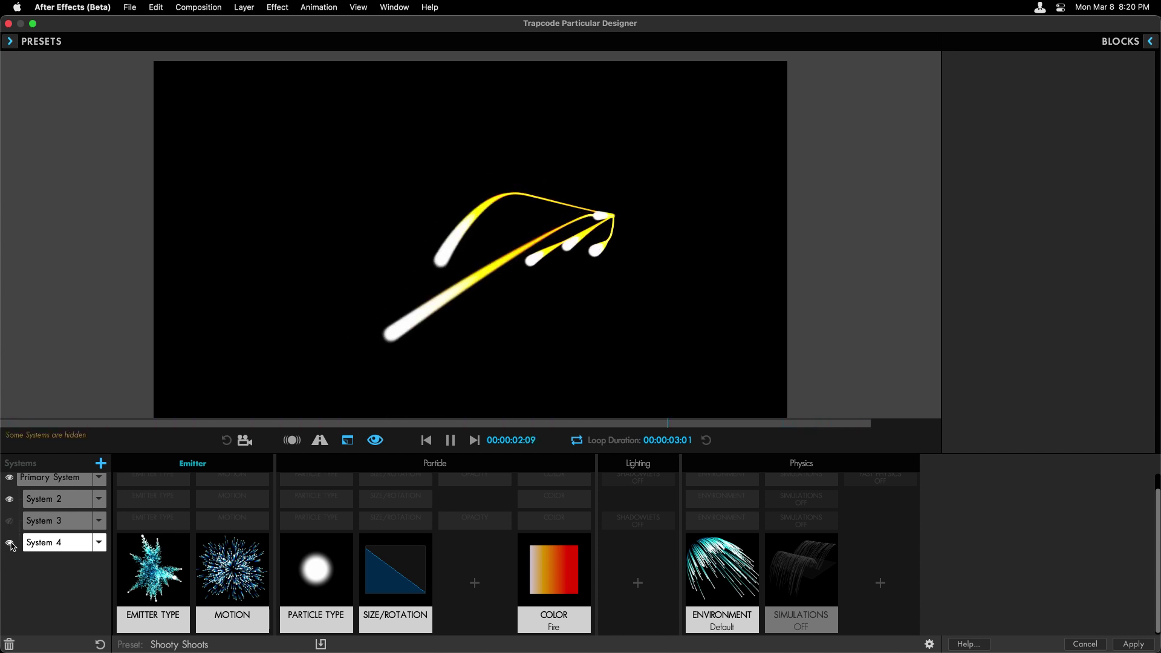
click(10, 544)
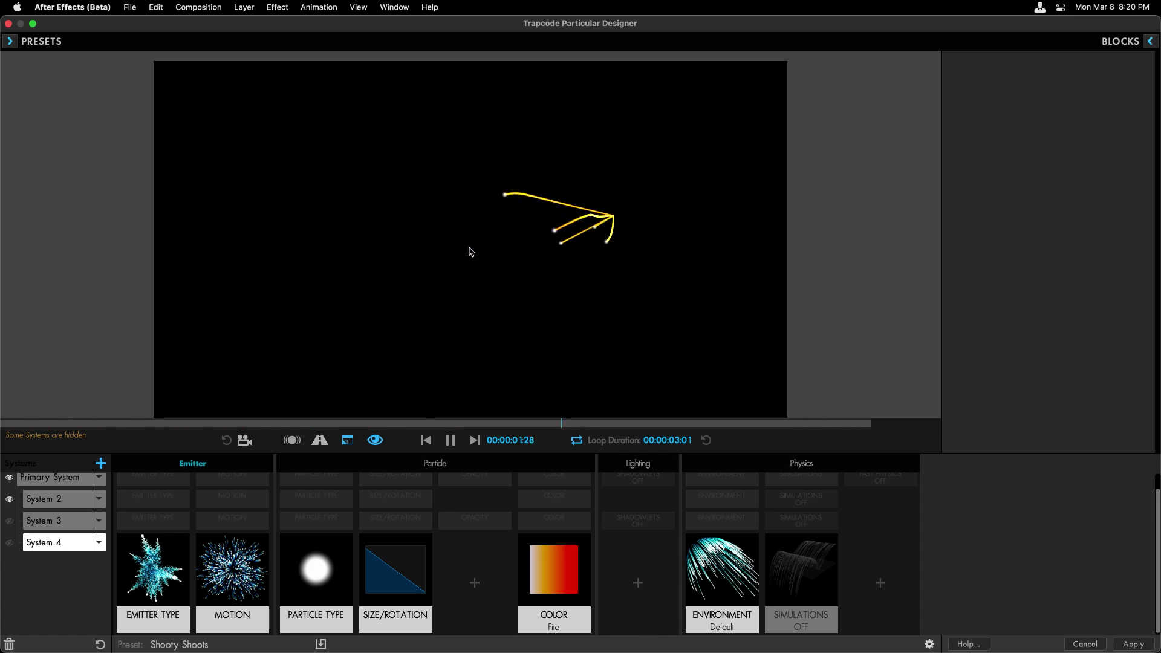
click(62, 504)
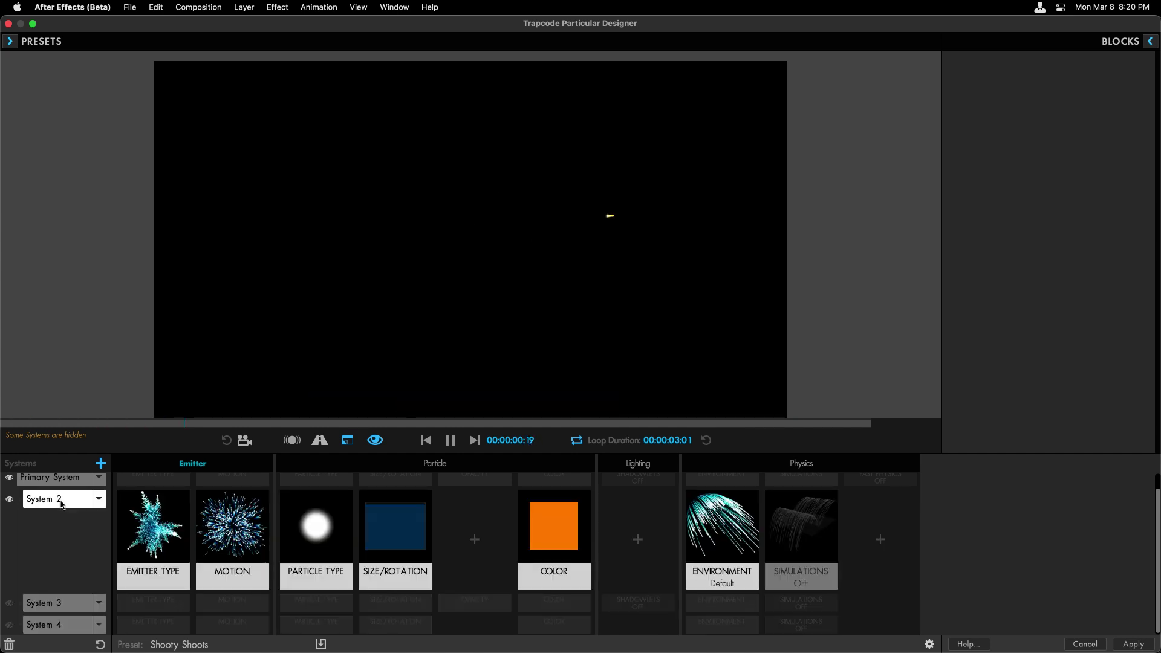
click(157, 522)
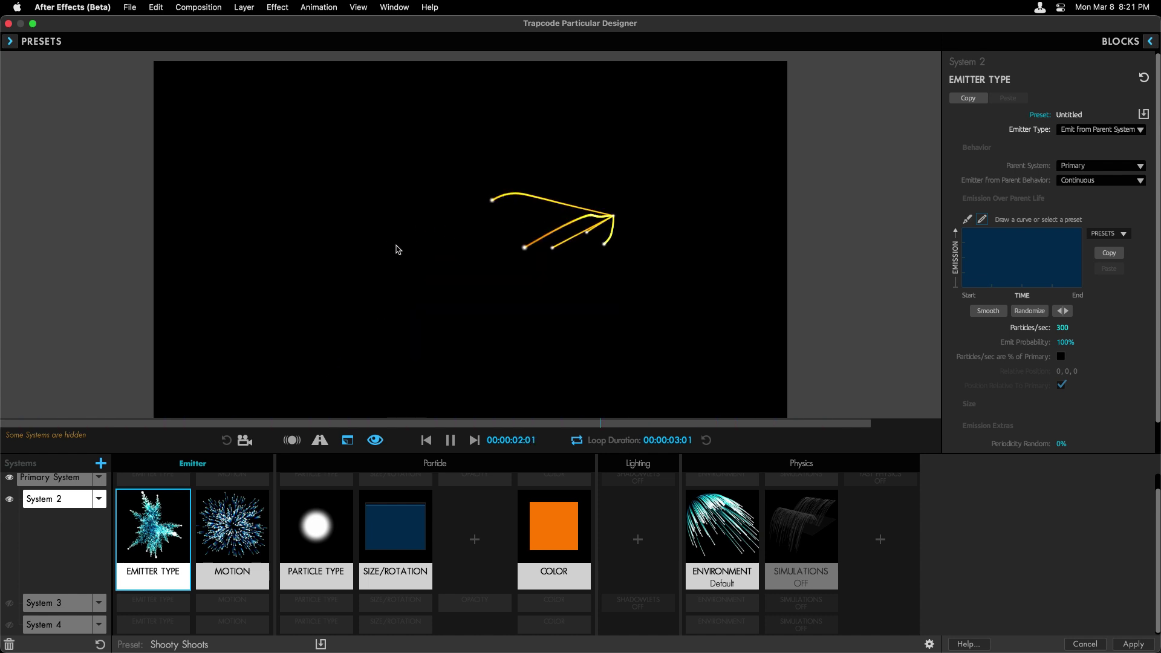
Apply the Designer setup, solo the Mir layer, and reveal the Primary System's emitter settings
click(1134, 645)
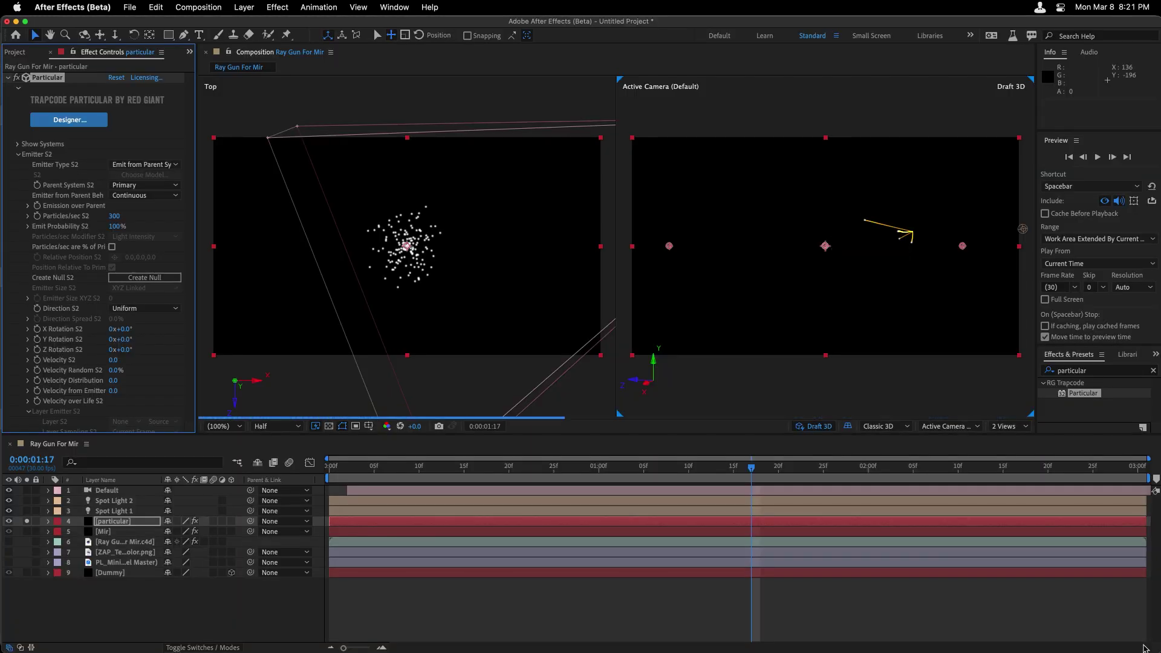
click(27, 532)
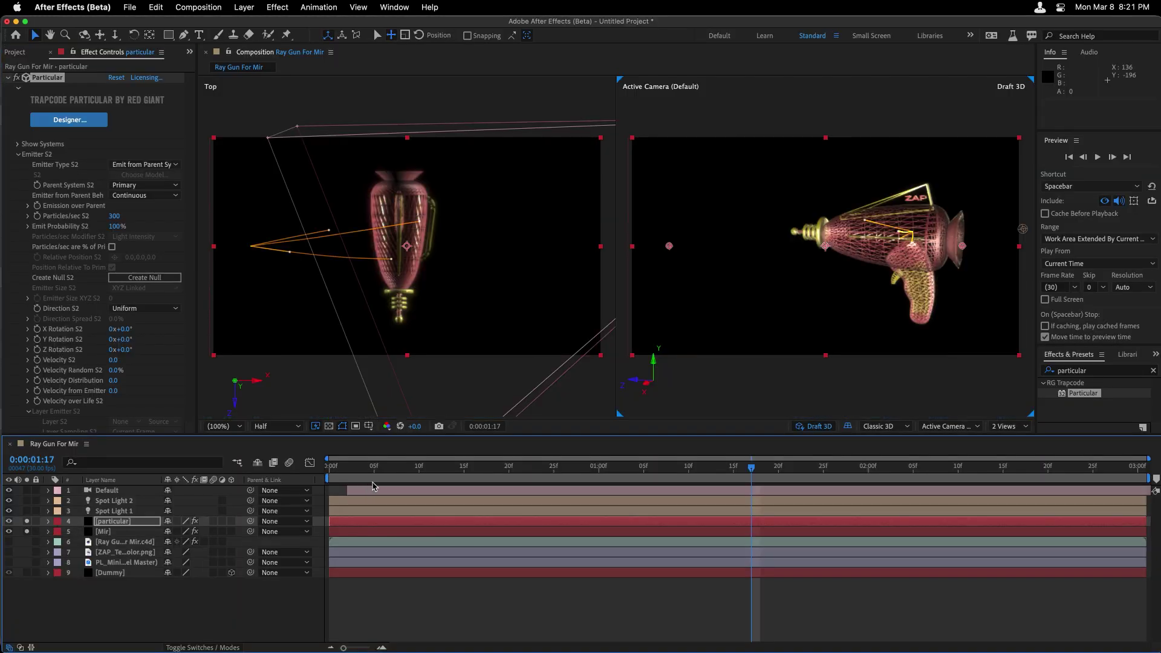
click(18, 144)
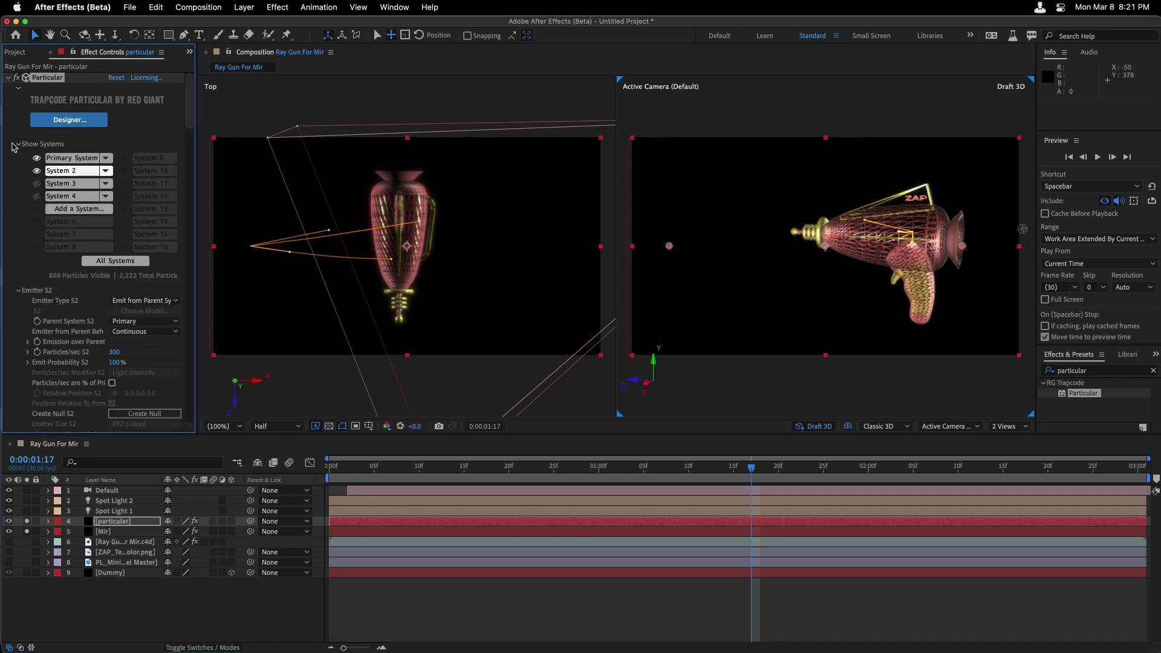
click(77, 160)
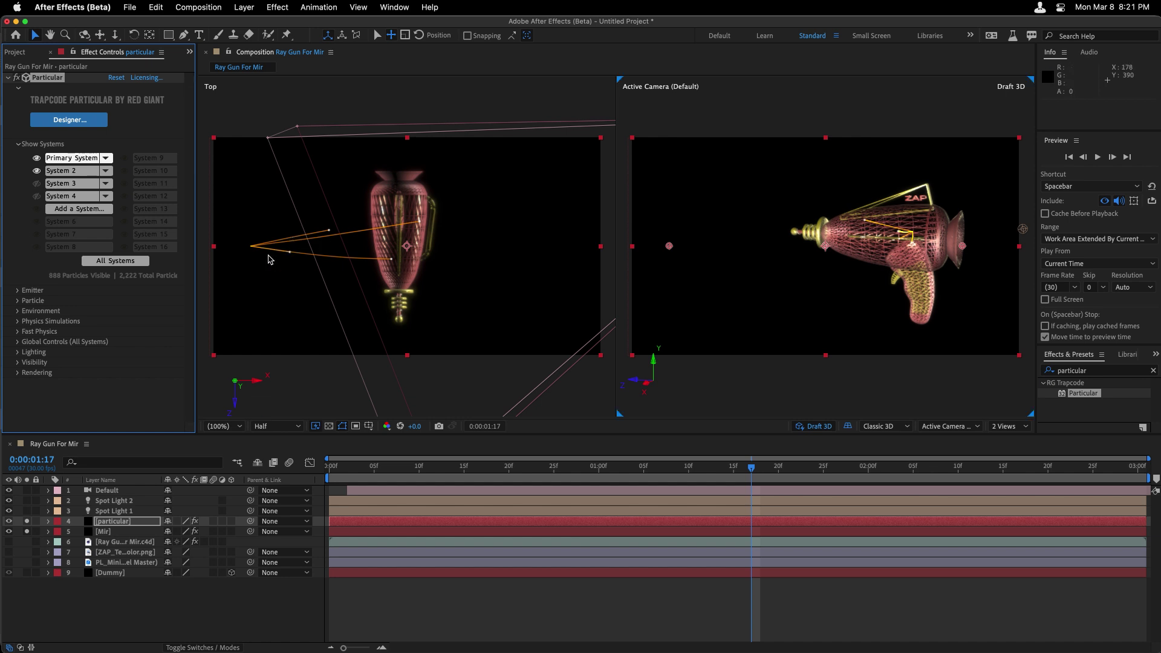
click(17, 291)
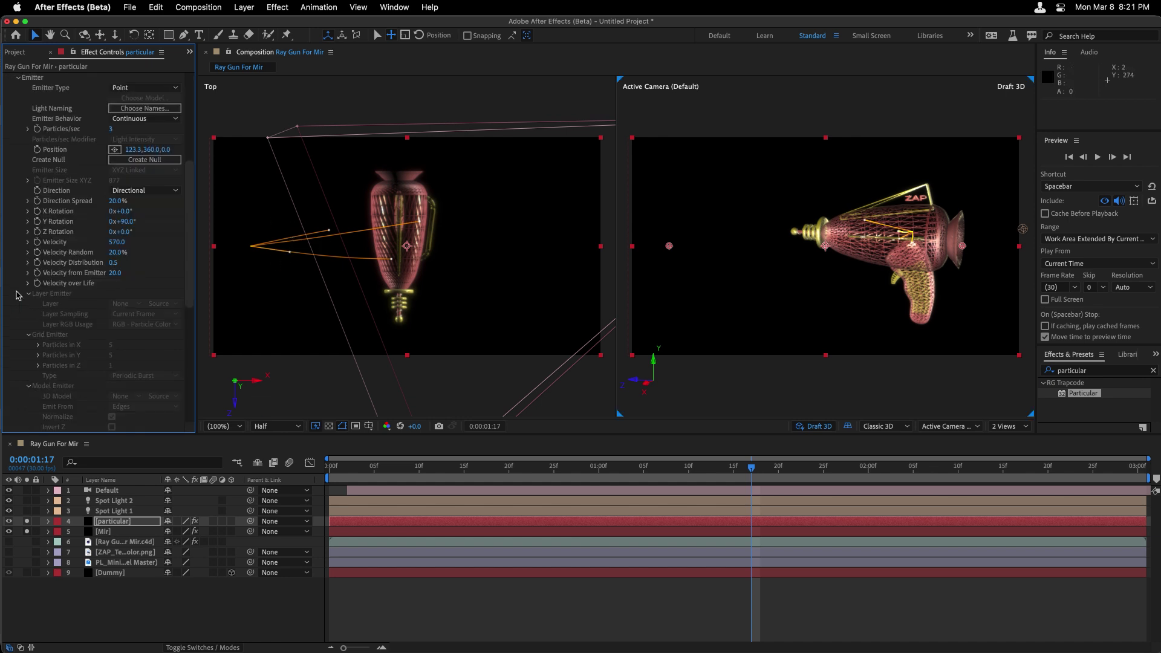
Set the emitter's Z Rotation to 90° and Y Rotation to 0°
click(125, 235)
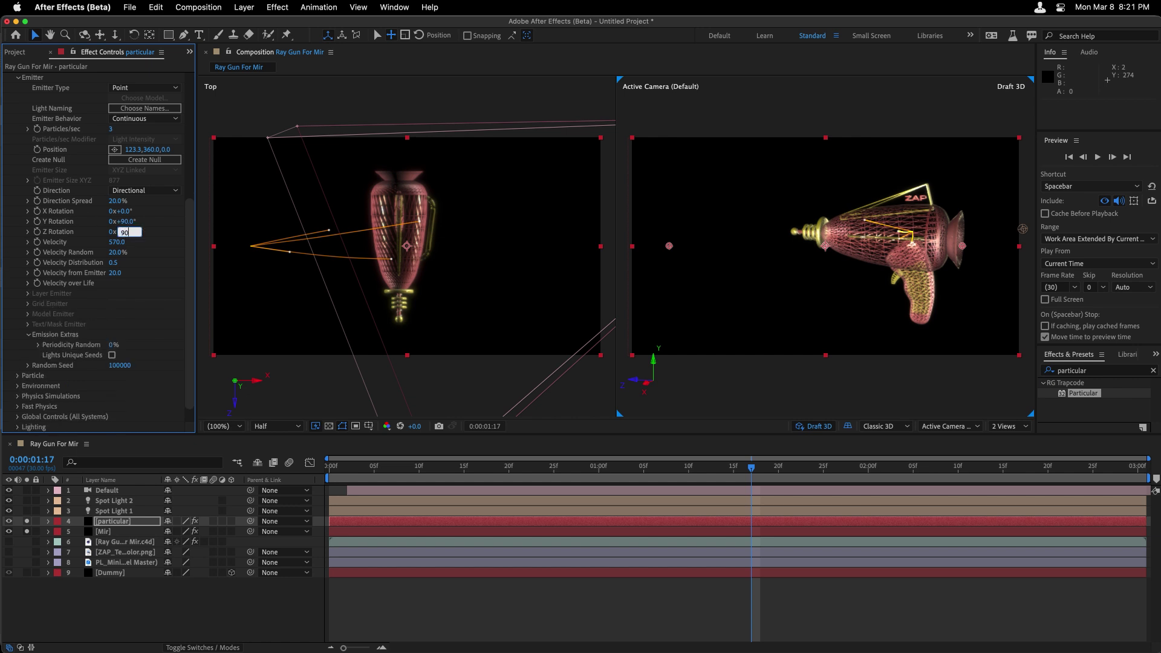
text(90)
key(Return)
scroll(88, 327, down, 2)
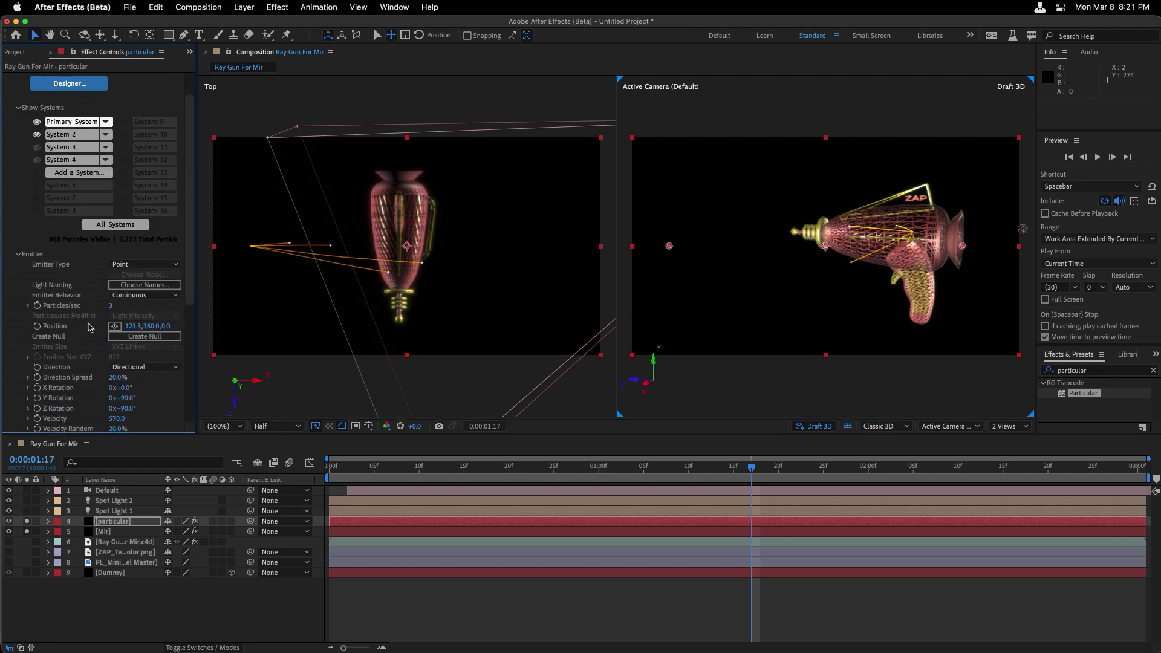
scroll(88, 328, down, 5)
click(126, 308)
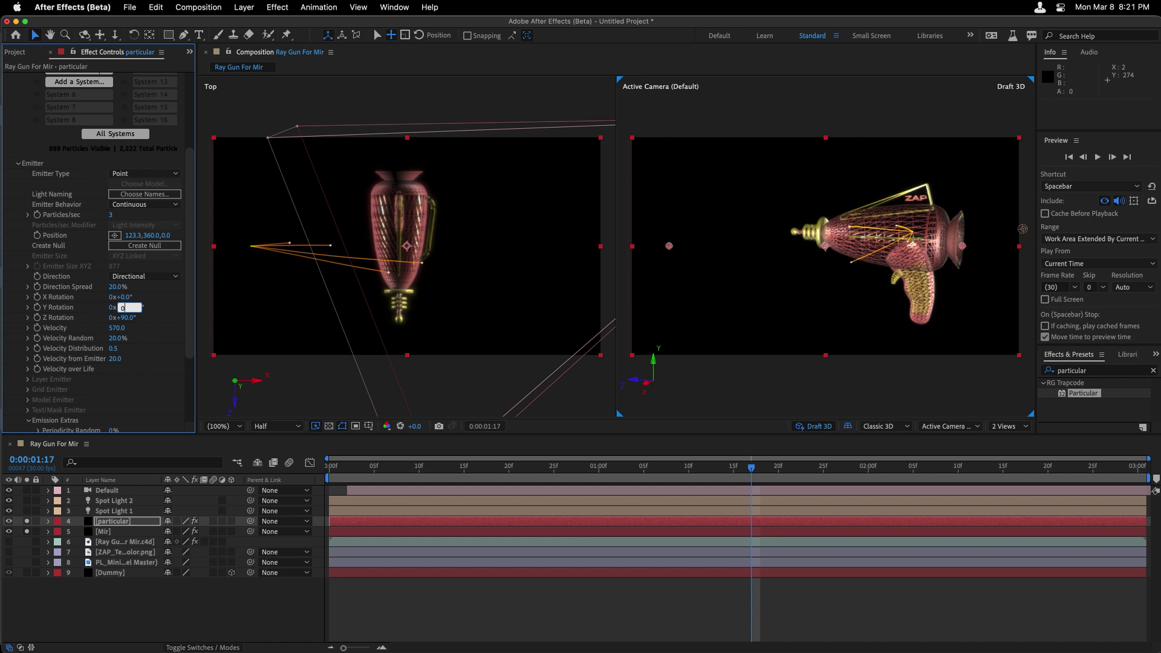
key(Return)
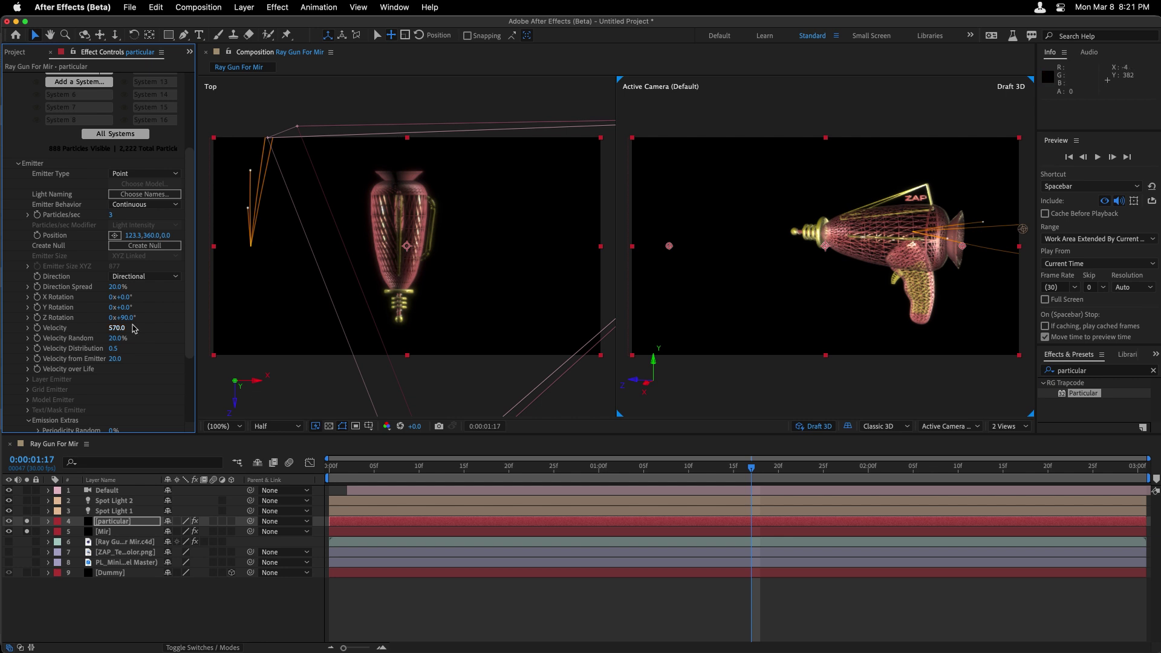
Enable Invert Z in Mir 3's 3D Model Settings, then collapse the Mir 3 and Optical Glow groups
click(104, 532)
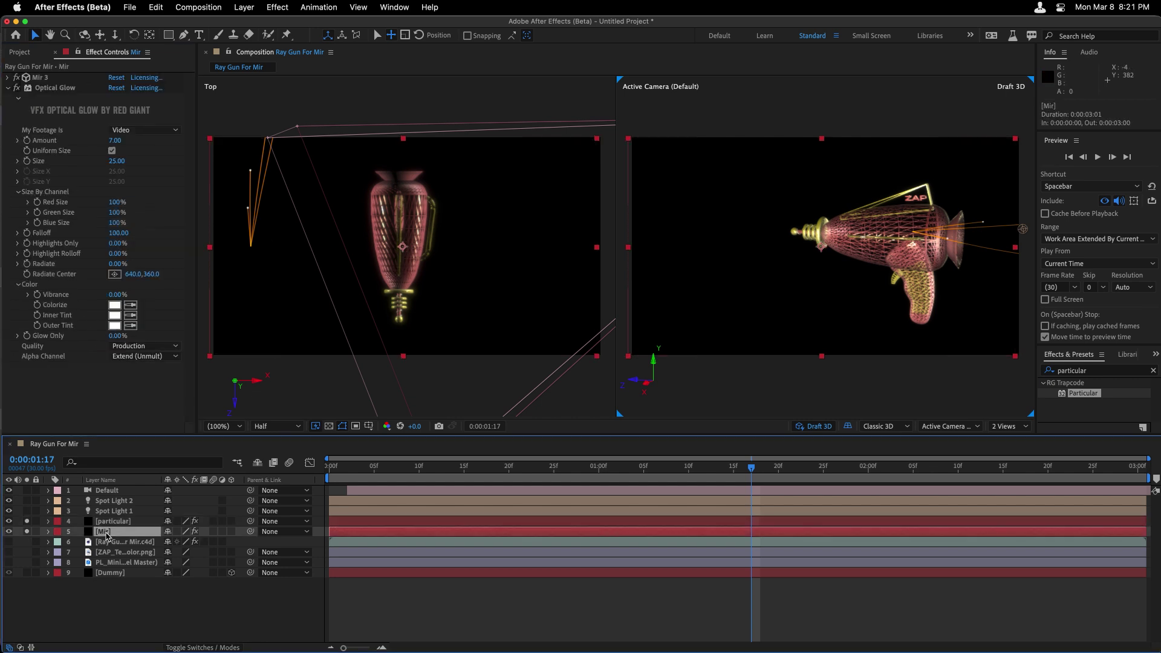
click(9, 78)
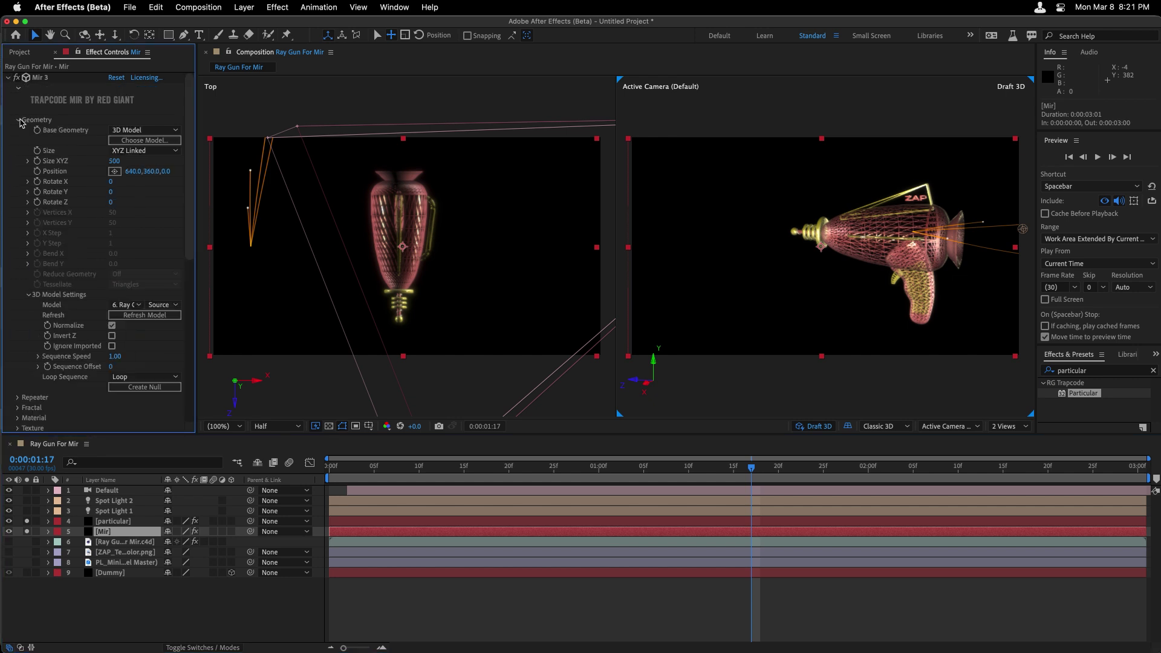
click(112, 336)
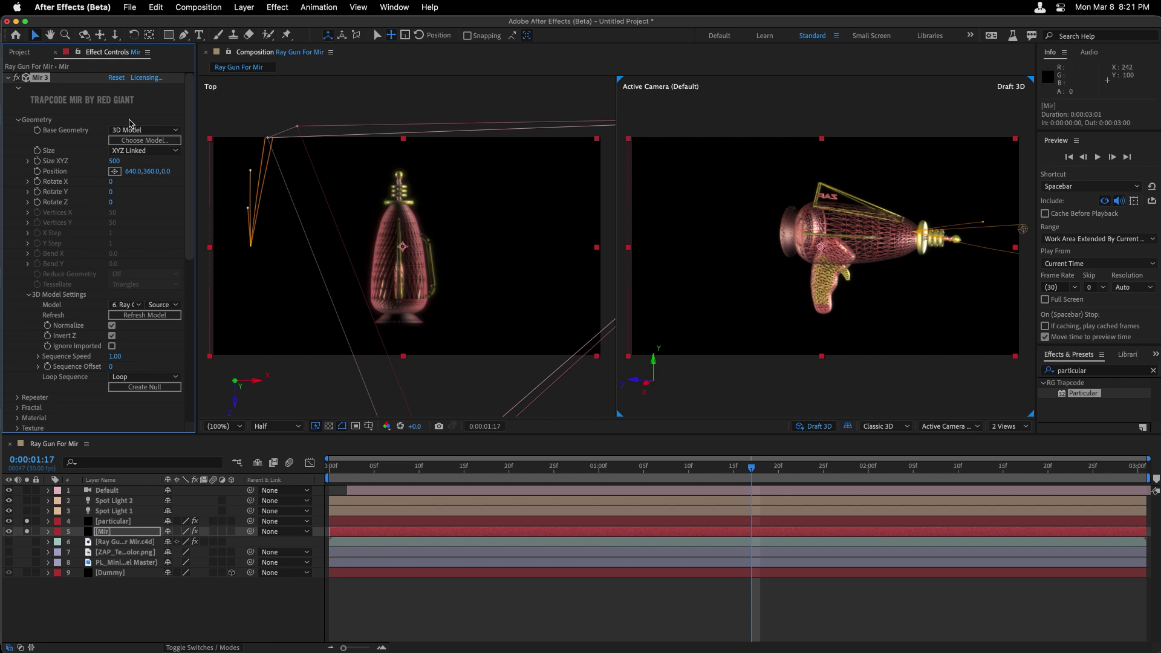
click(8, 79)
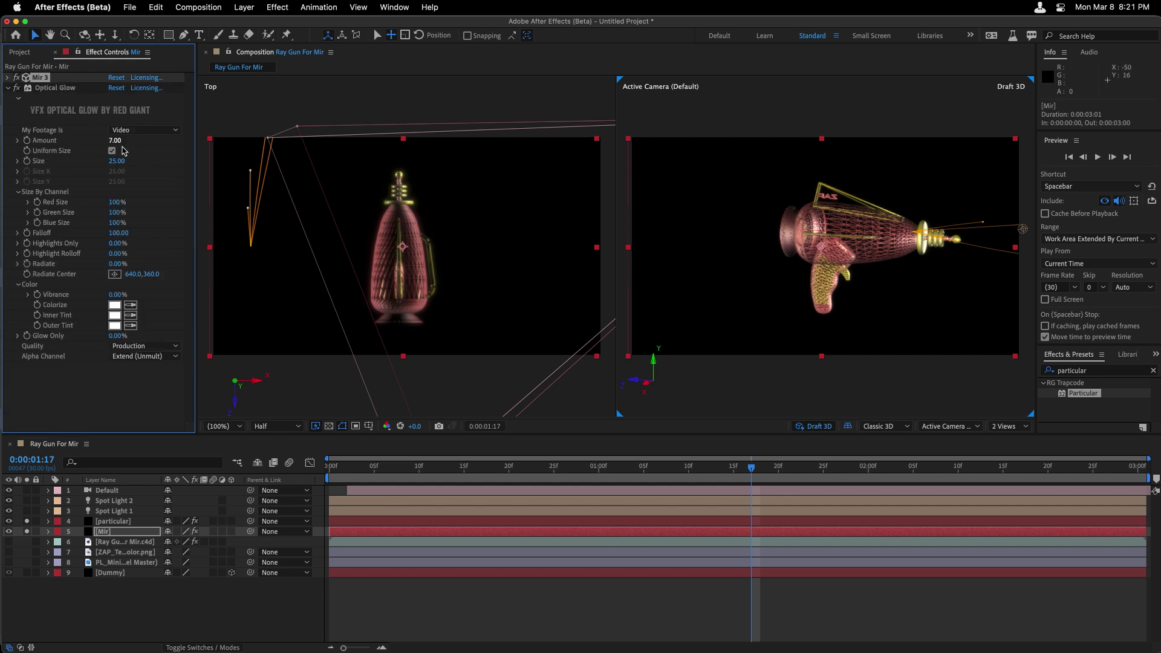
click(8, 89)
Set the Particular emitter position to 640, 360, 0
click(114, 521)
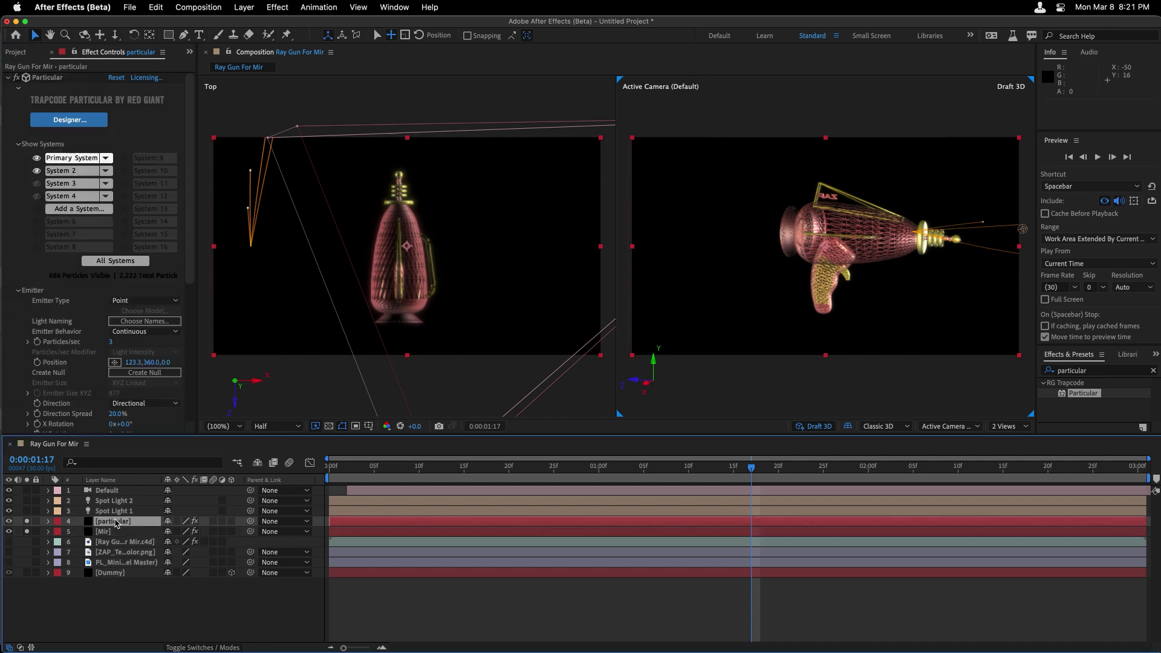
click(129, 363)
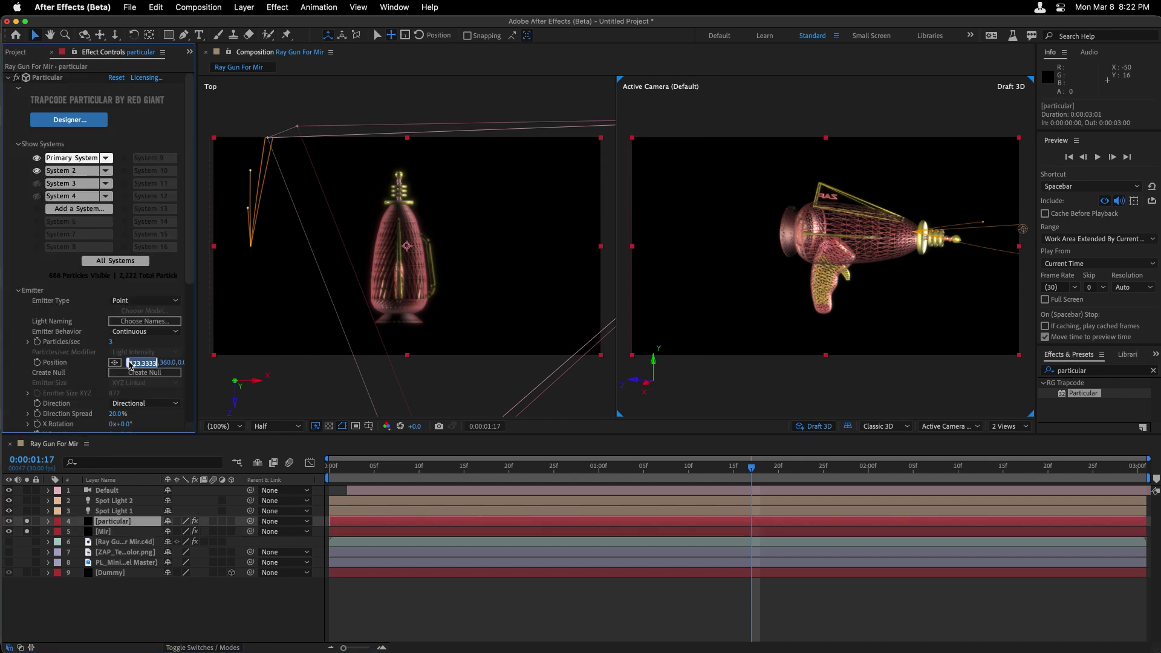
text(640)
key(Tab)
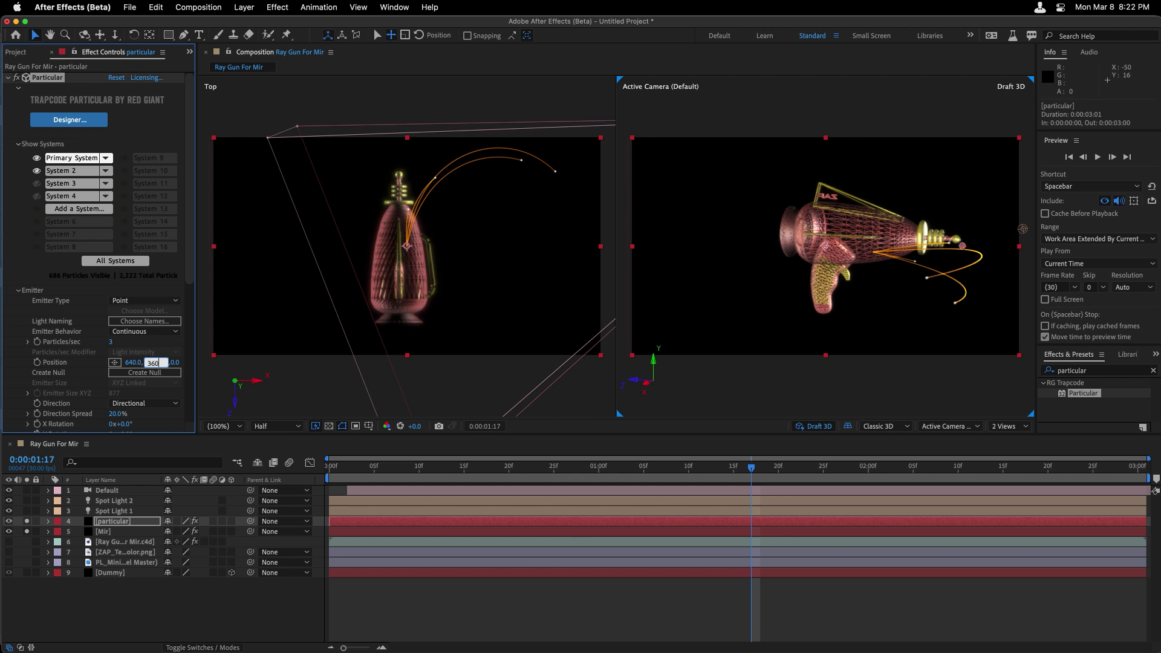
key(Return)
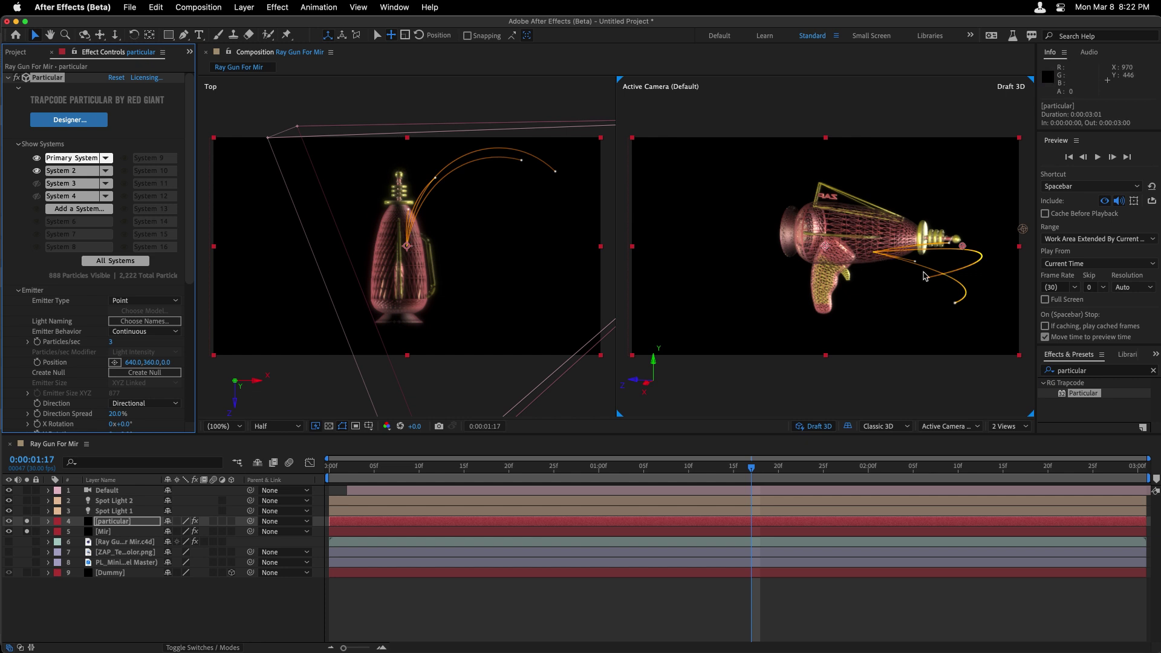
At 1:11, move the Particular emitter to 615, 360, 215 and select the Default camera
drag(361, 475, 698, 477)
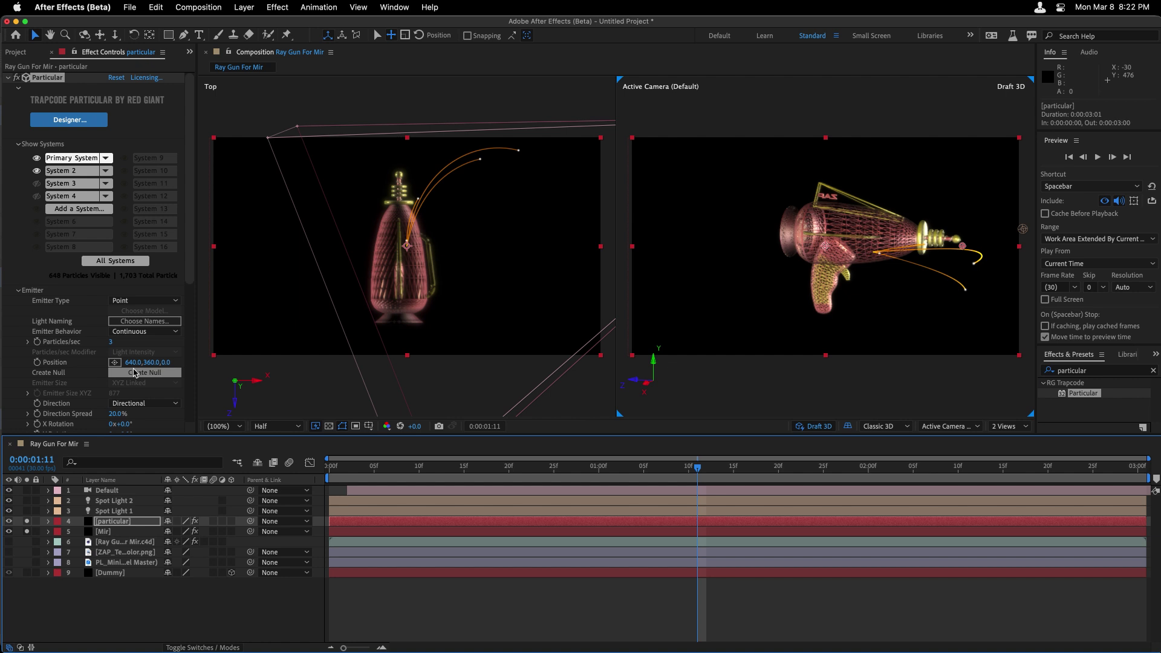
drag(131, 362, 116, 362)
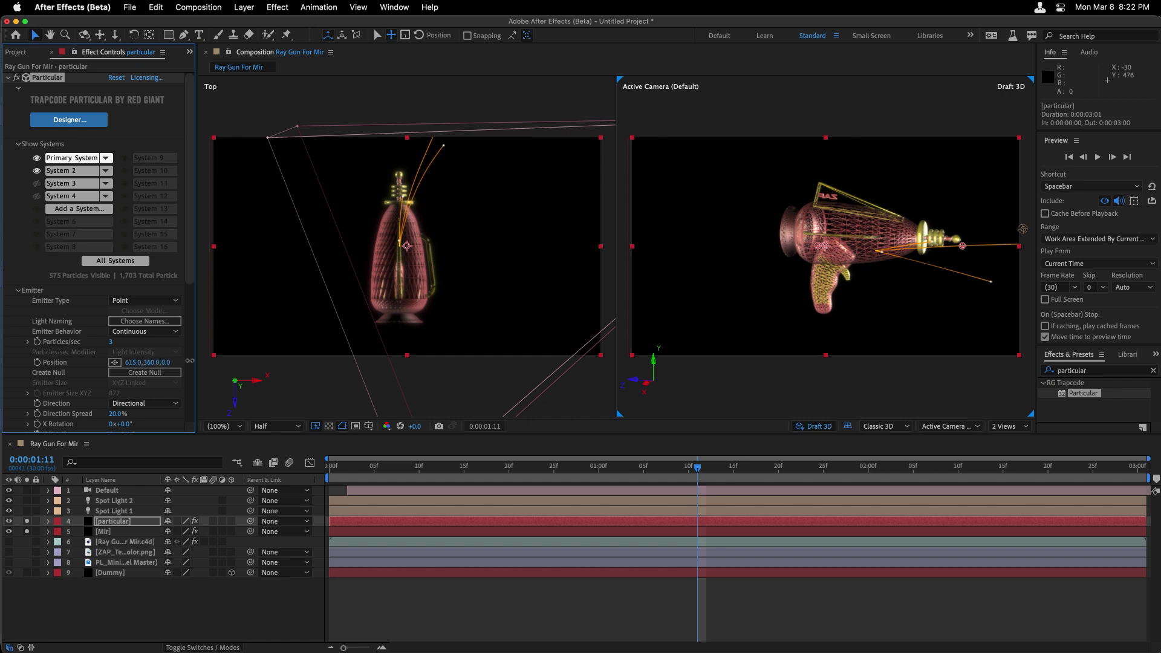
drag(210, 360, 173, 366)
click(172, 362)
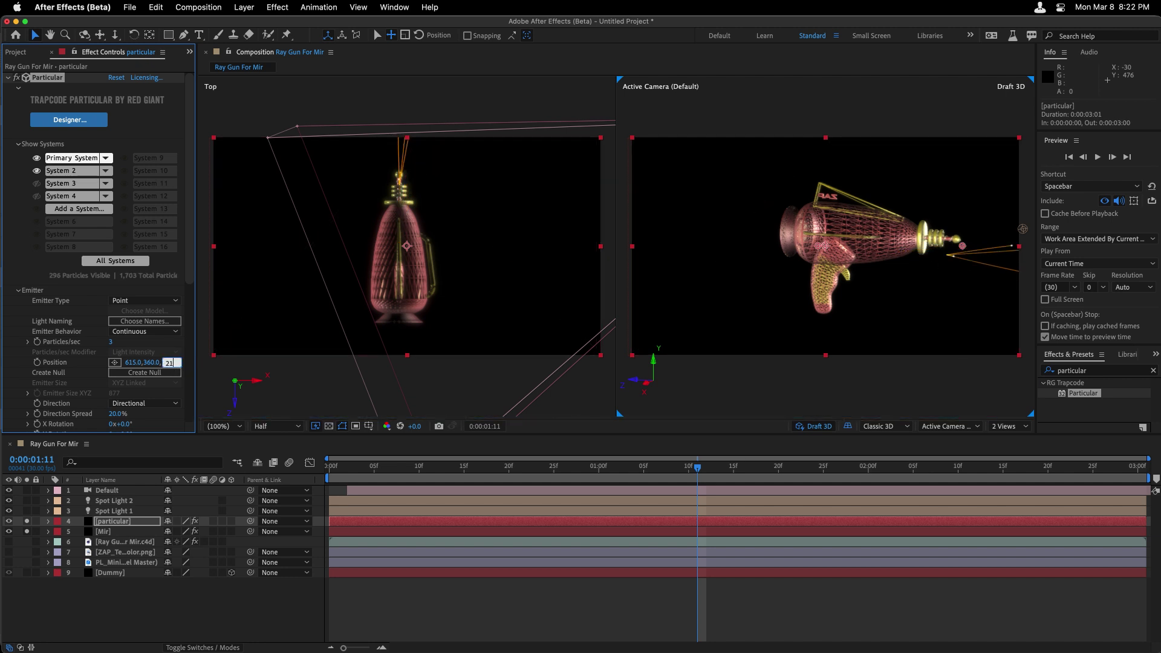
key(Return)
click(101, 491)
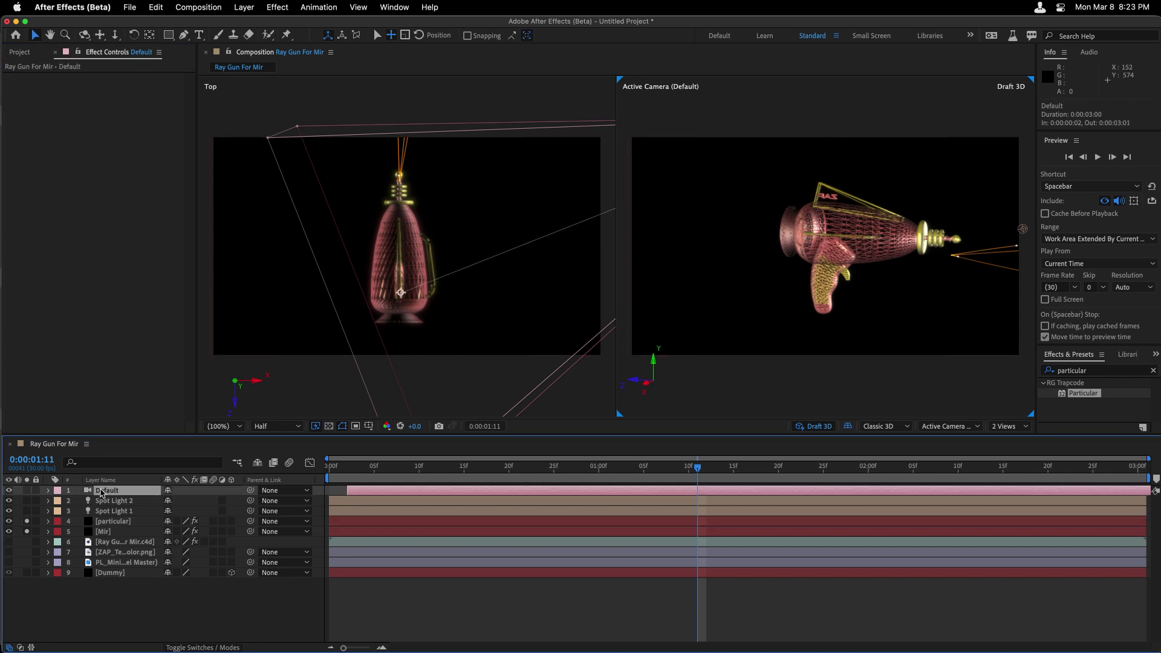
click(1011, 427)
Switch the viewer to 1 View and add a Default Orbit Null via Layer > Camera > Create Orbit Null
click(1012, 439)
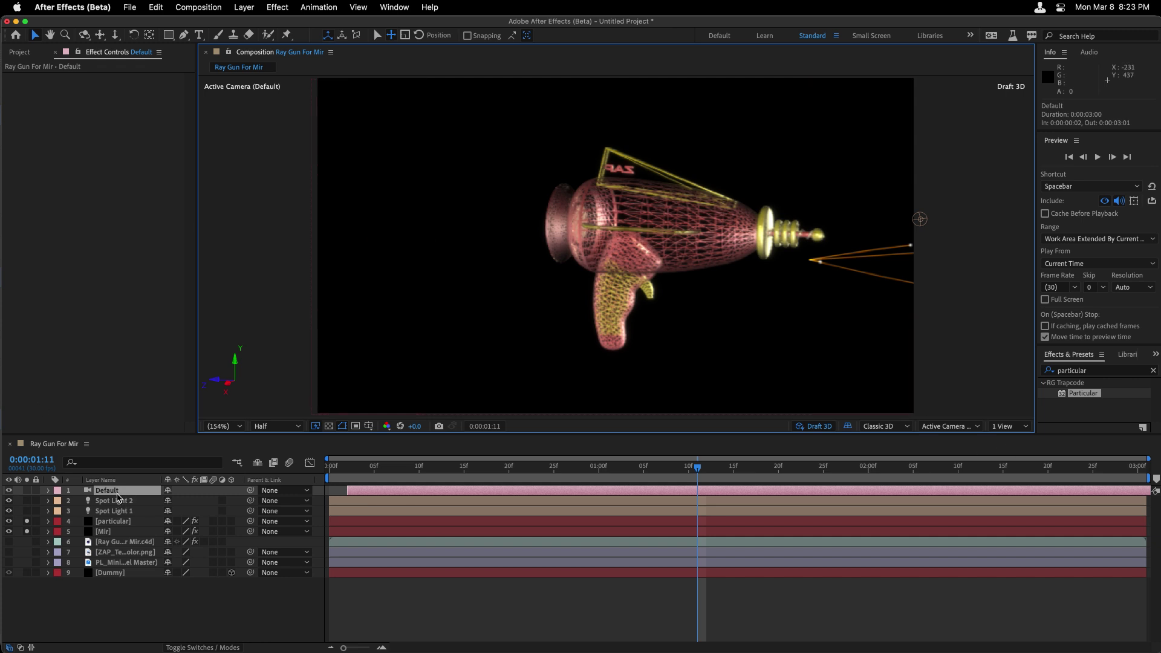
click(243, 8)
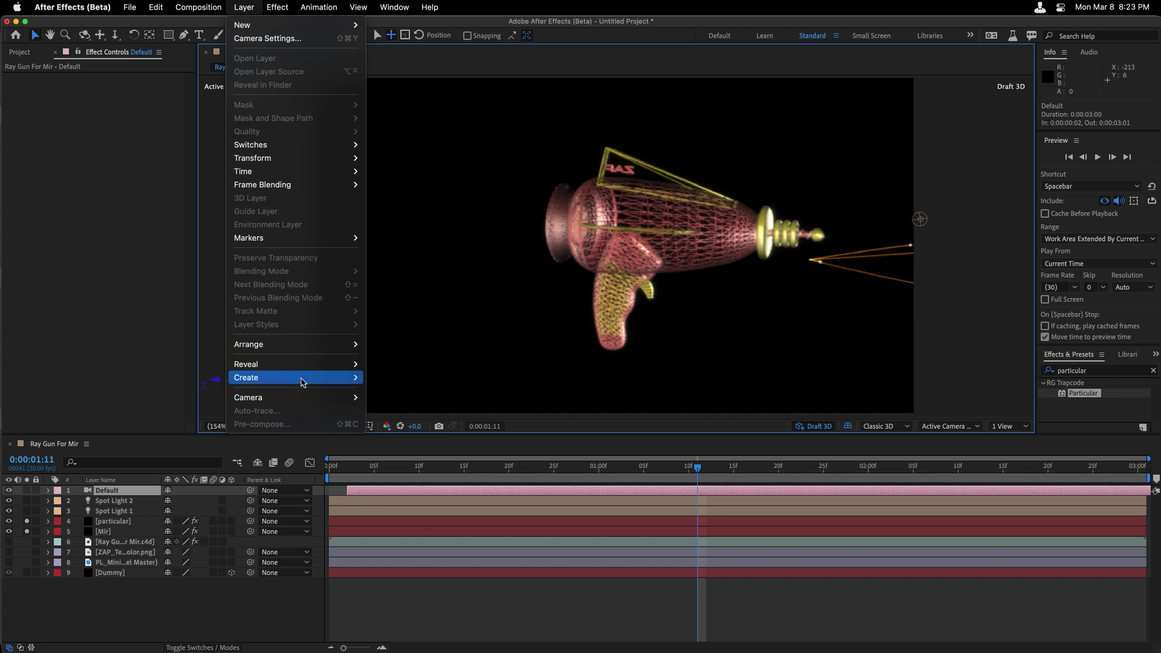
mouse_move(302, 399)
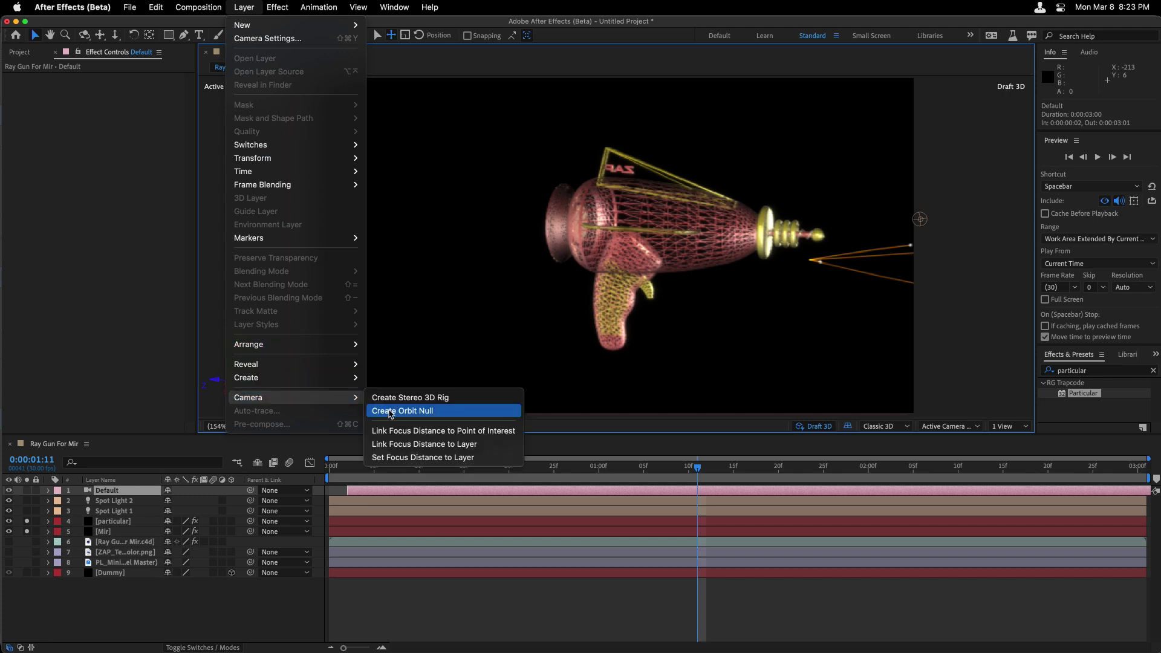
click(401, 411)
click(108, 502)
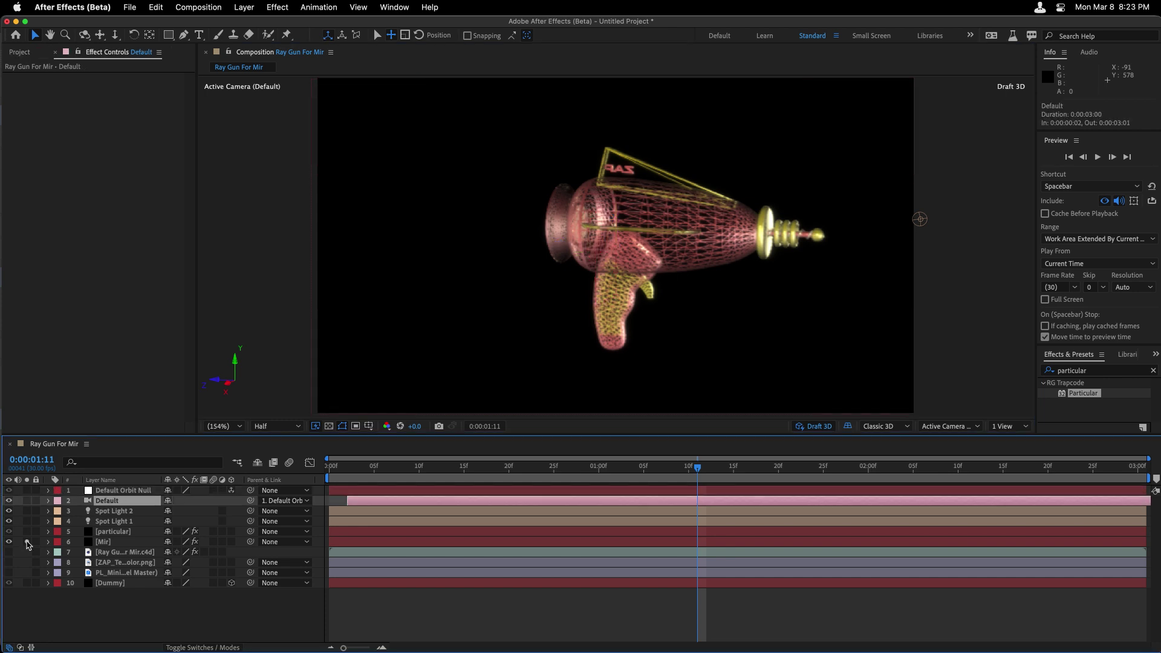
click(120, 491)
Scrub the Default Orbit Null's Y Rotation to 244°, then collapse its properties
click(119, 501)
key(r)
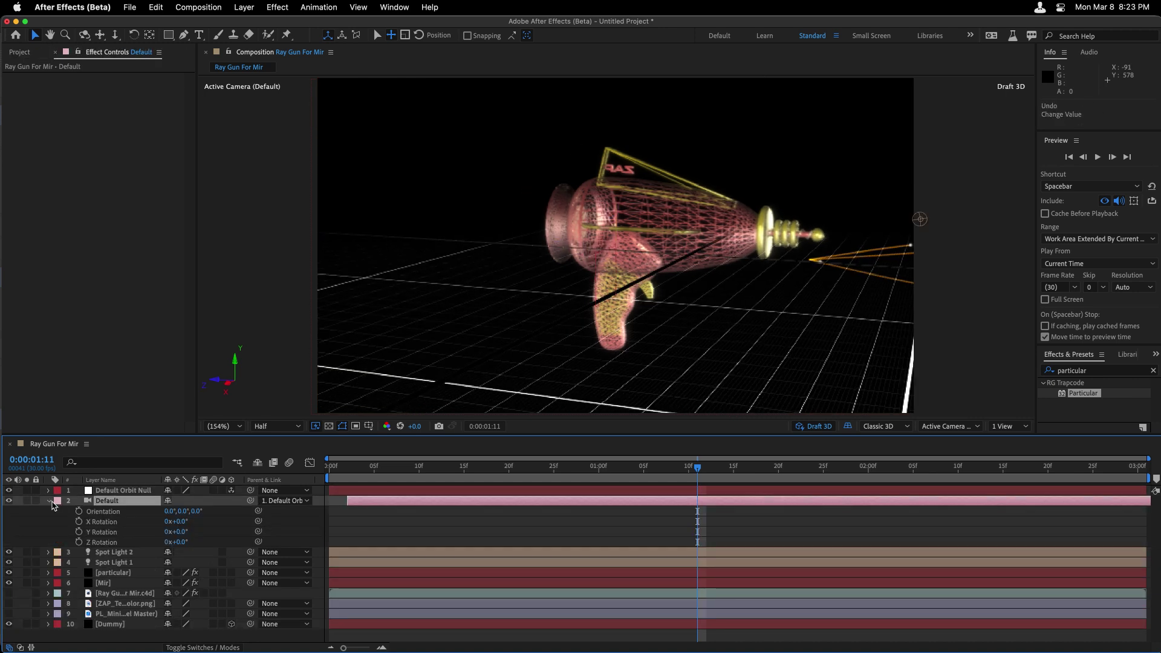
click(49, 501)
click(121, 491)
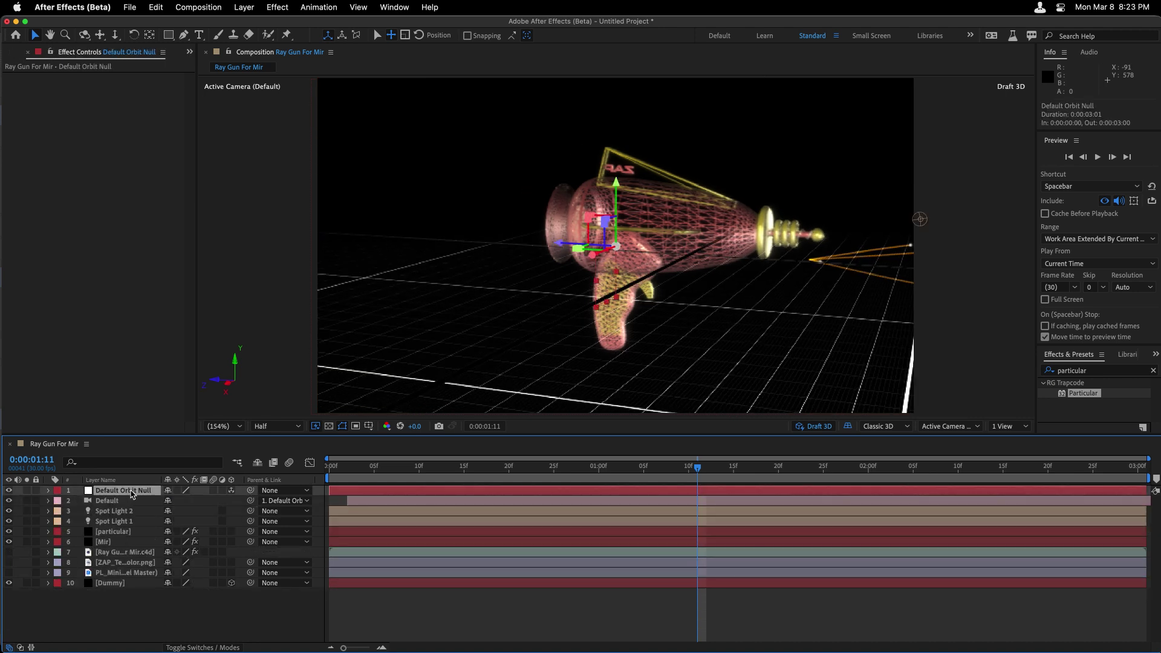
key(r)
drag(180, 521, 212, 520)
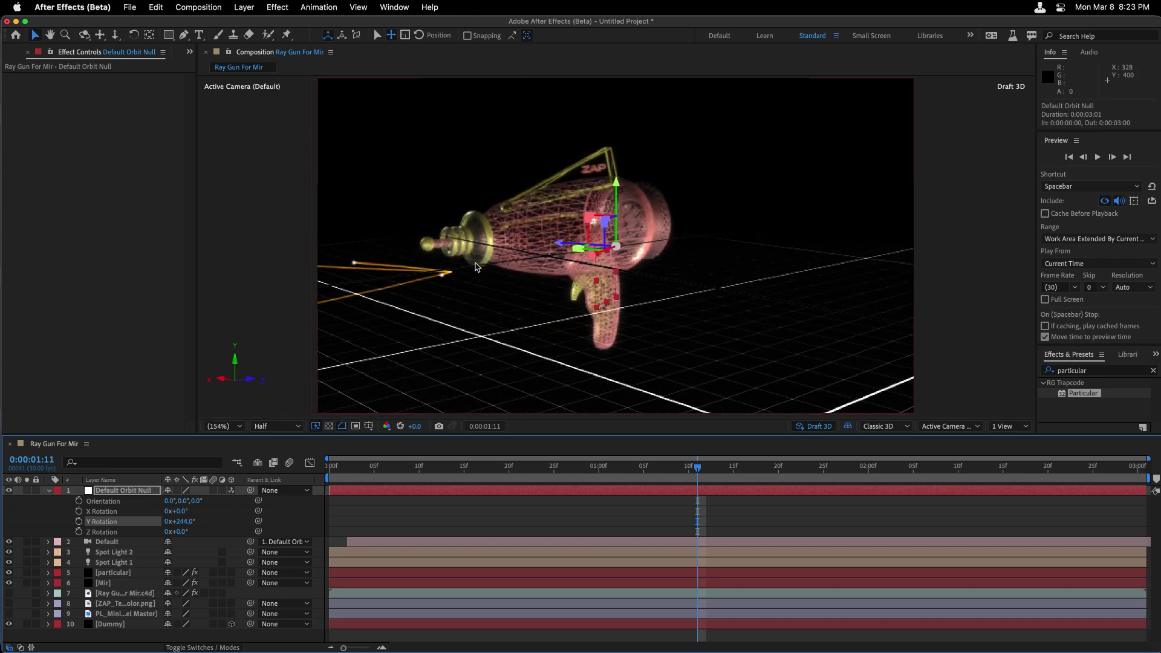
click(47, 490)
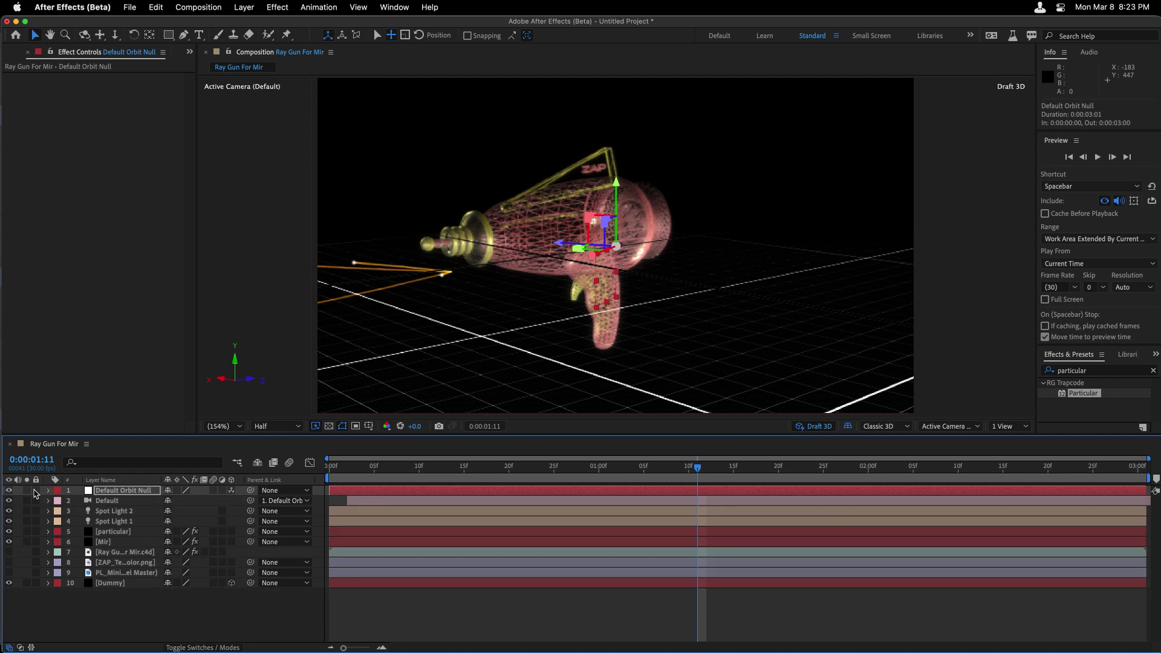
Set the Particular emitter position to X 640, Y 310, Z 250, then view at 100%
click(107, 533)
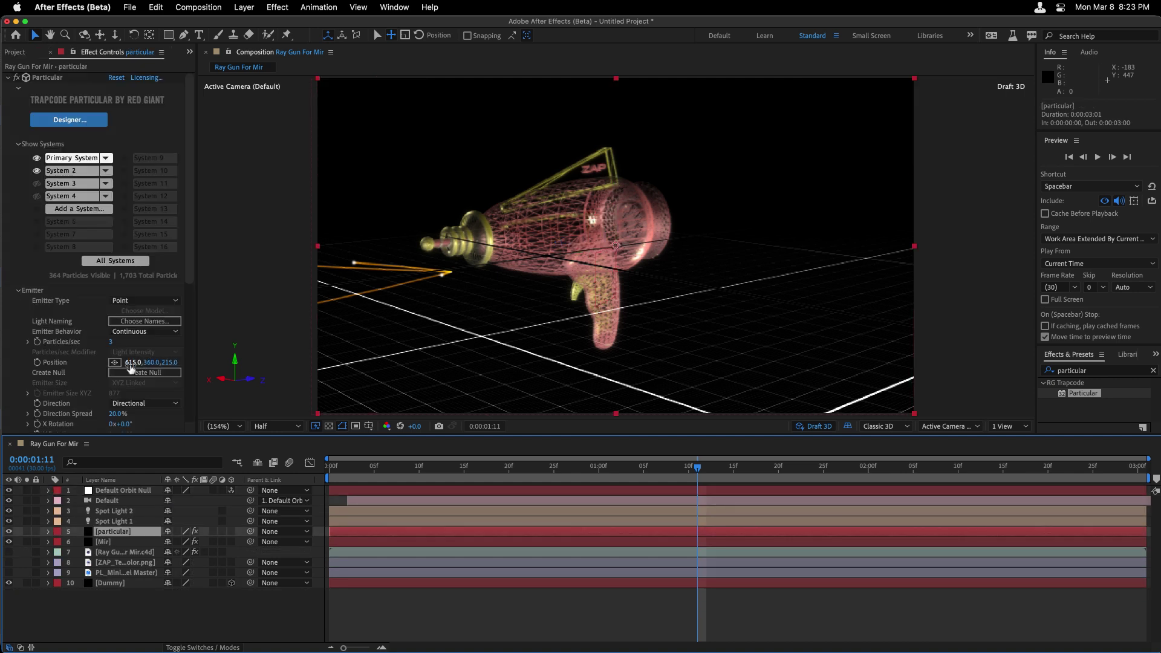
click(130, 363)
text(6)
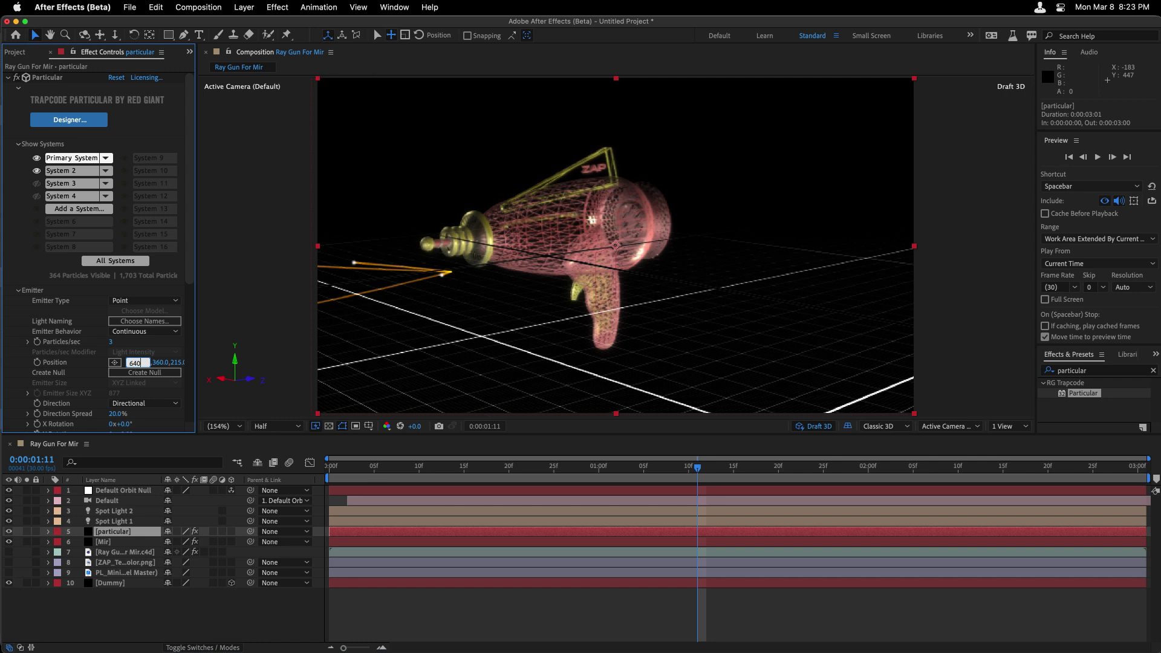
text(40)
key(Return)
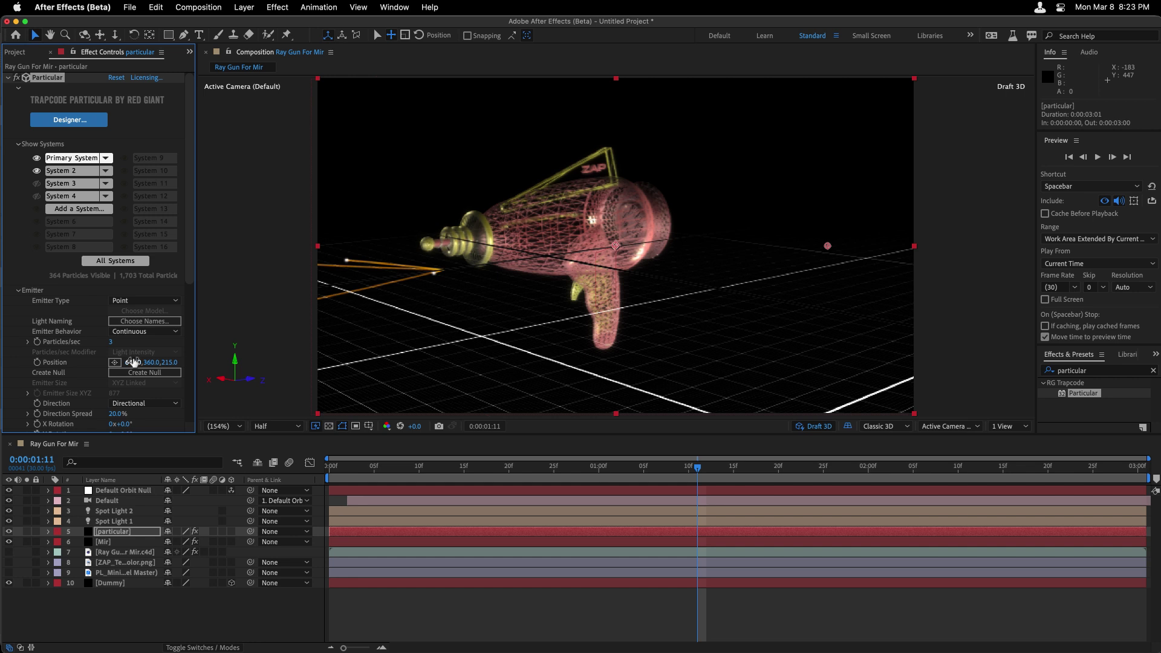
click(152, 363)
text(240)
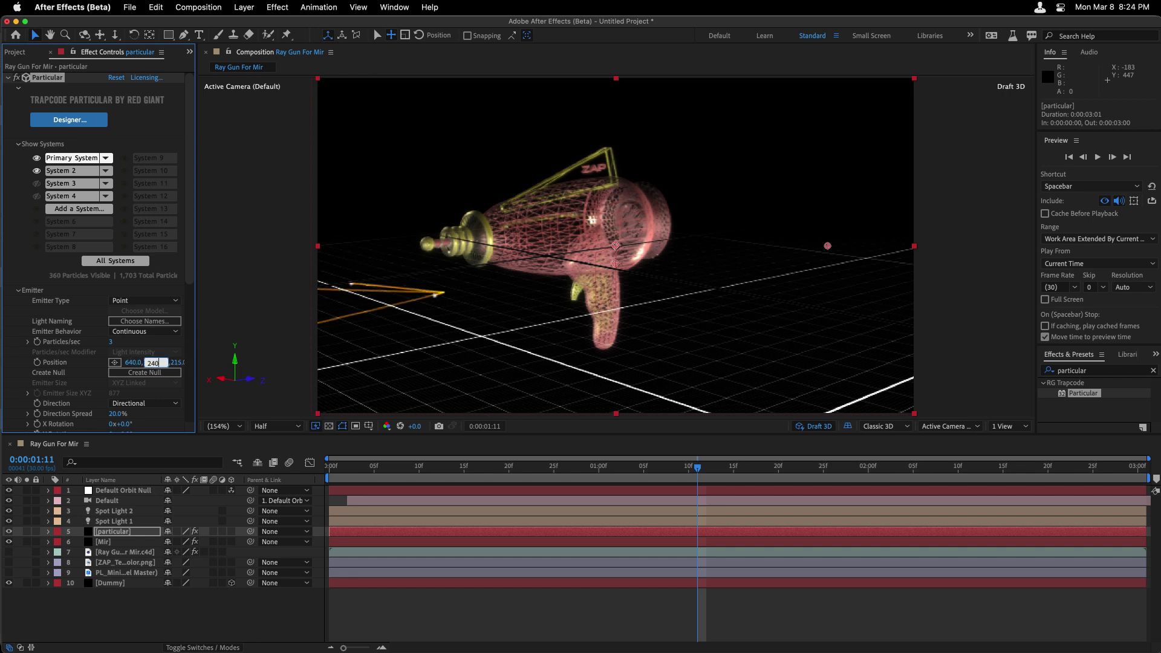
key(BackSpace)
key(BackSpace)
key(BackSpace)
text(3)
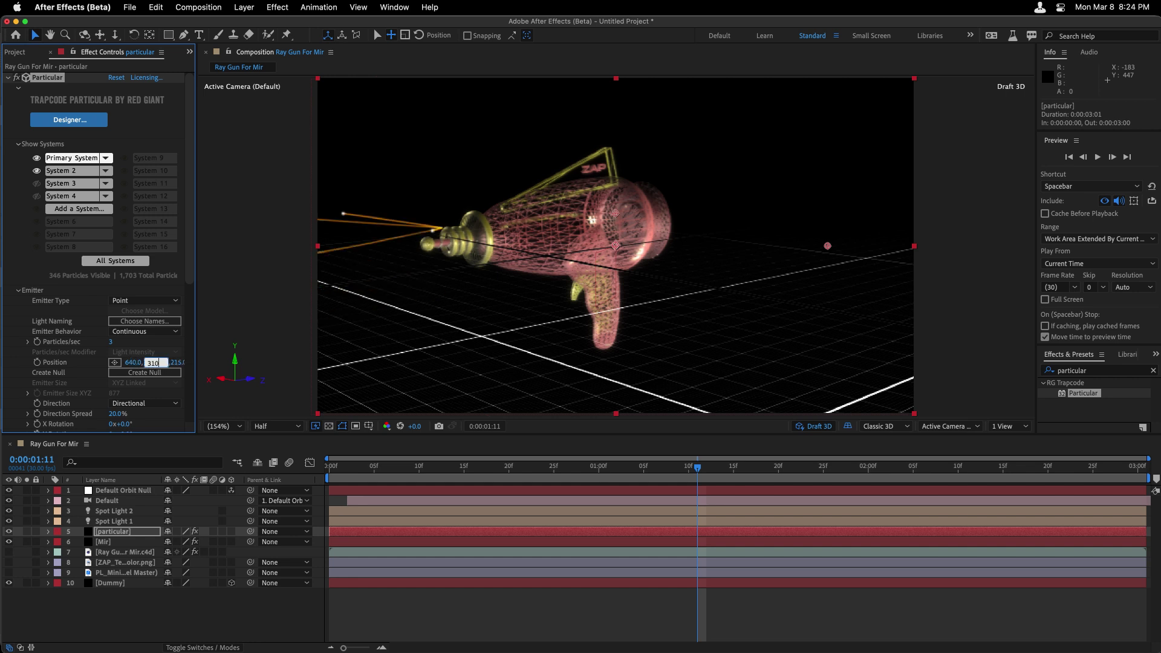
text(10)
key(Tab)
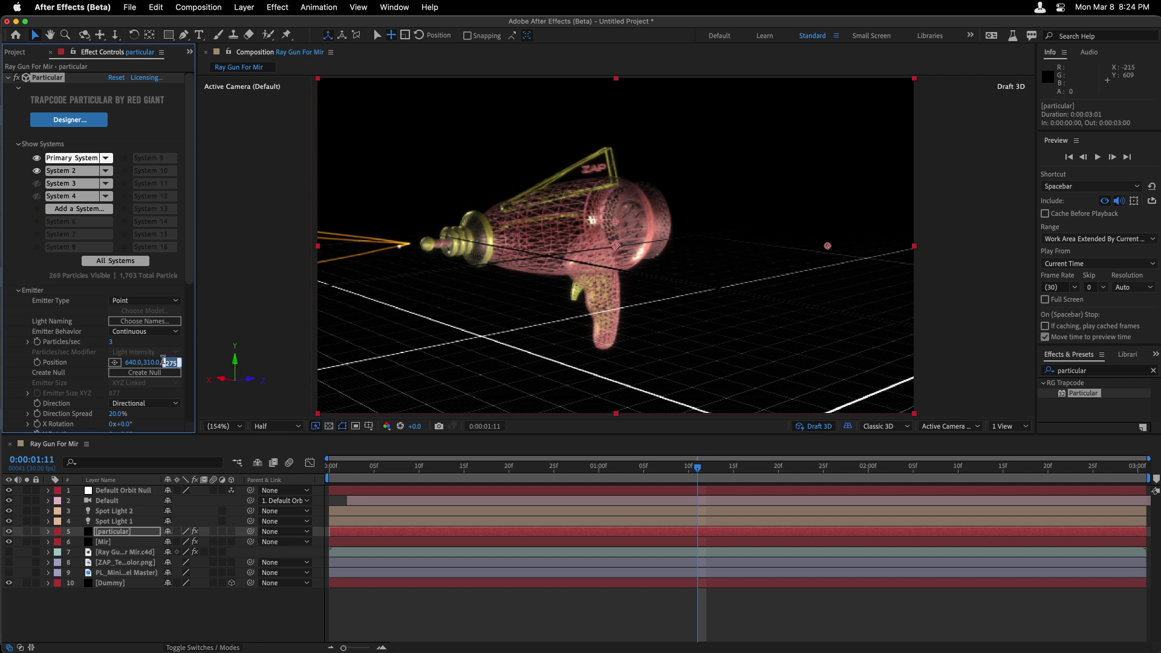
text(25)
key(Return)
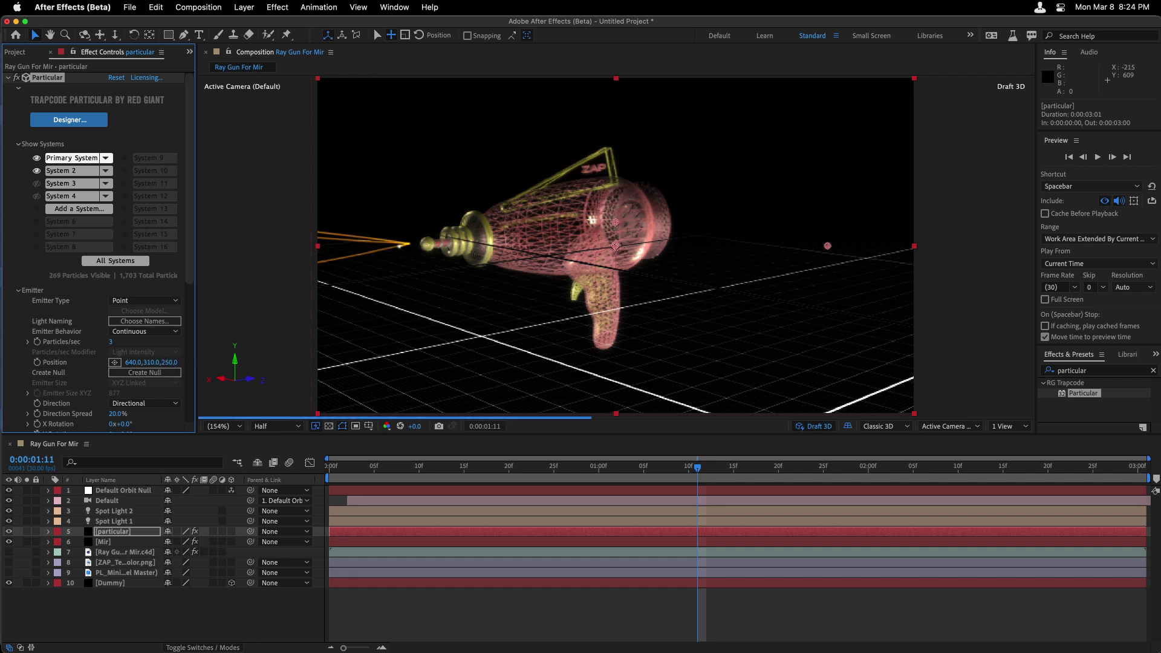
key(alt+slash)
Spin the orbit null to check the streaks and set the emitter Z position to 240
click(139, 492)
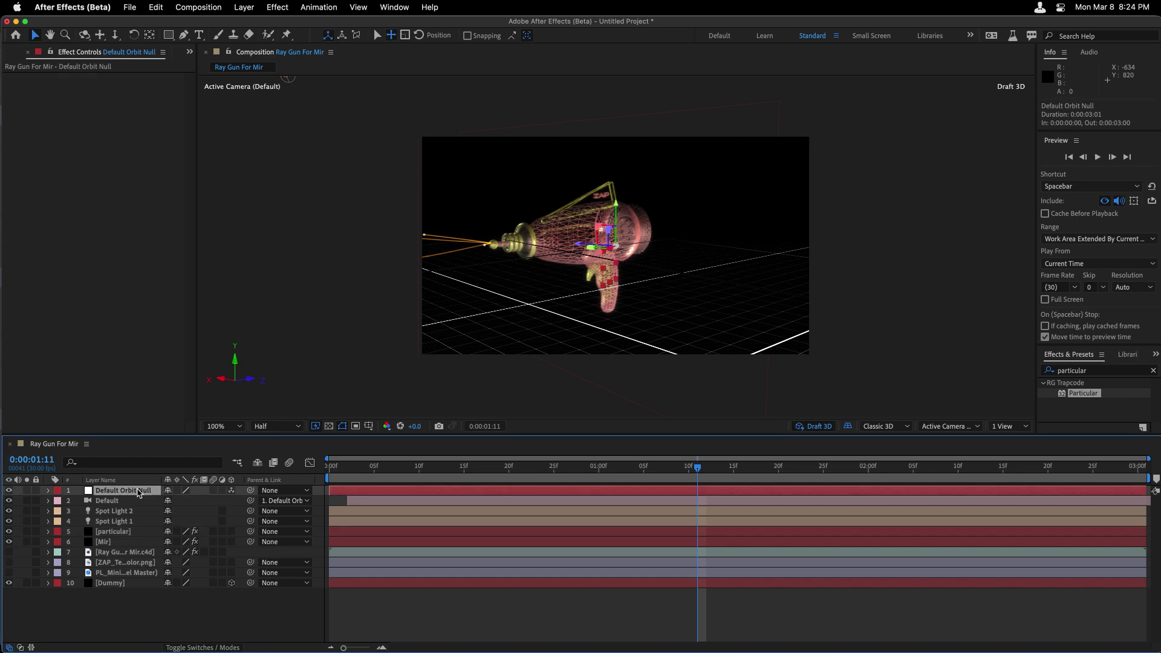
key(r)
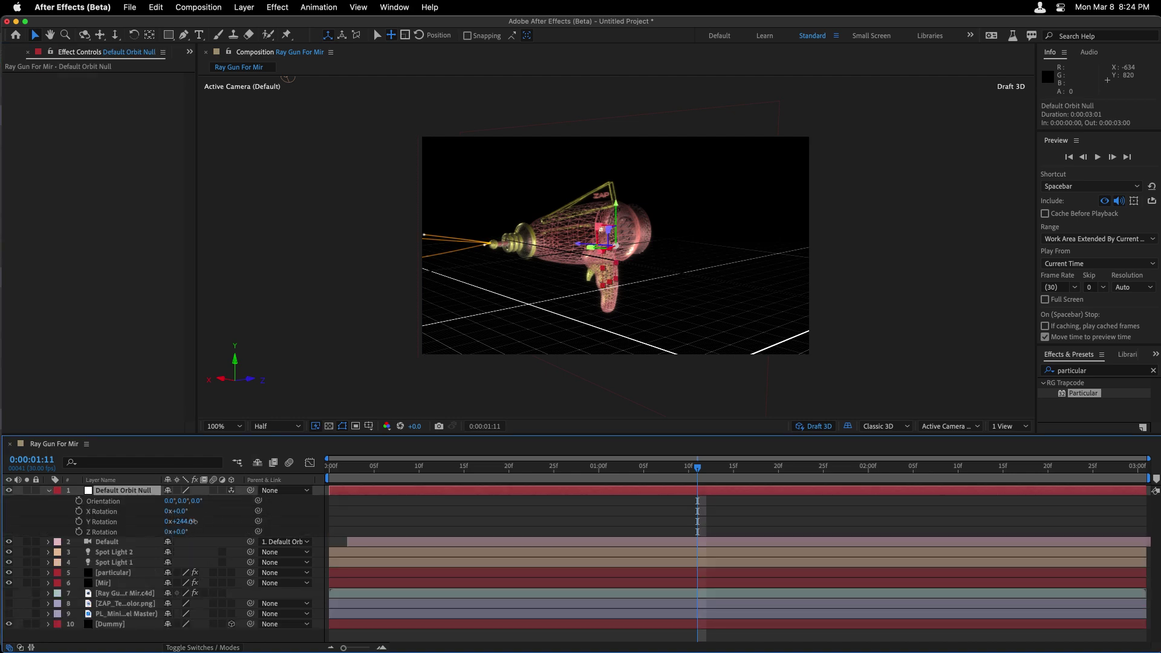
drag(194, 524, 249, 515)
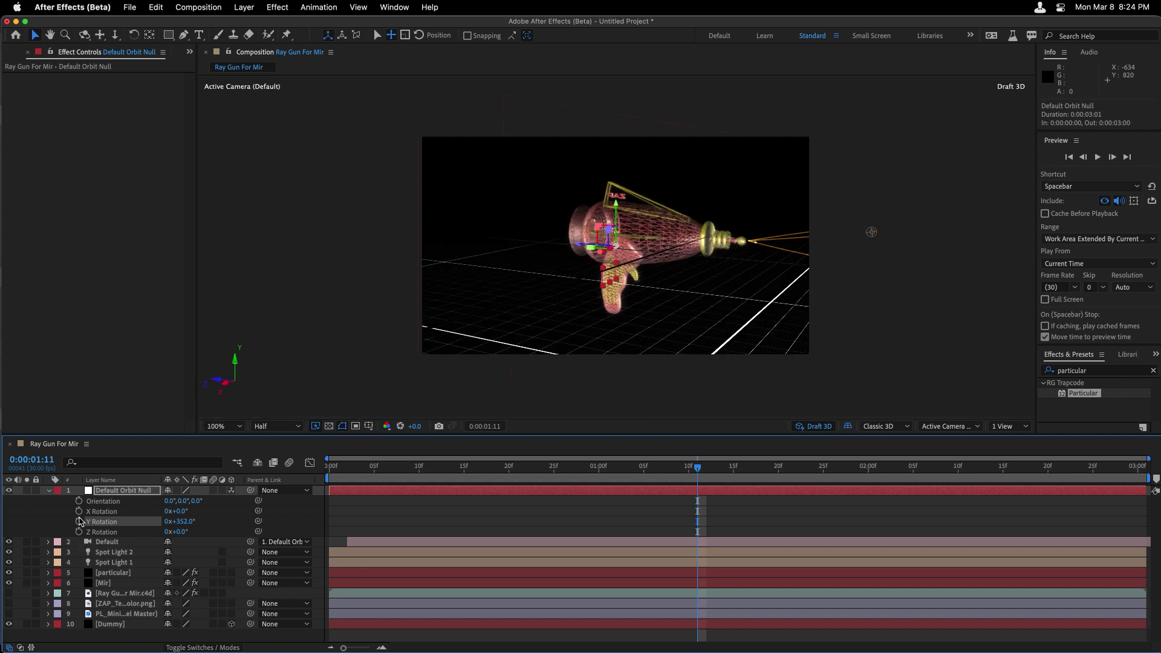
click(112, 573)
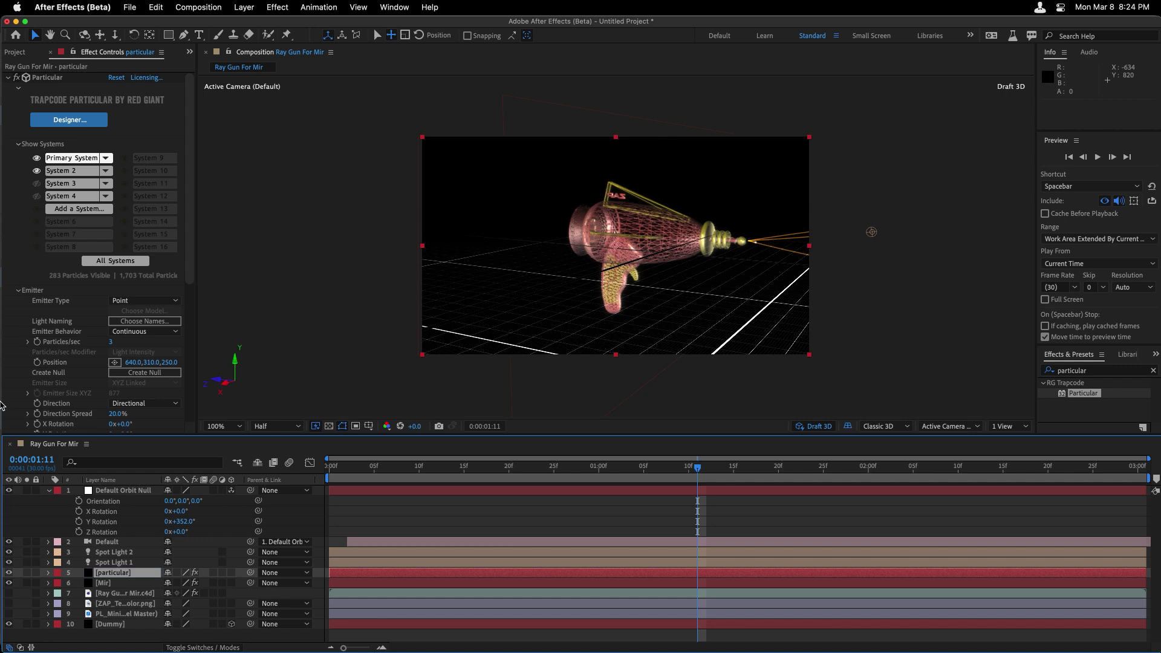
click(171, 363)
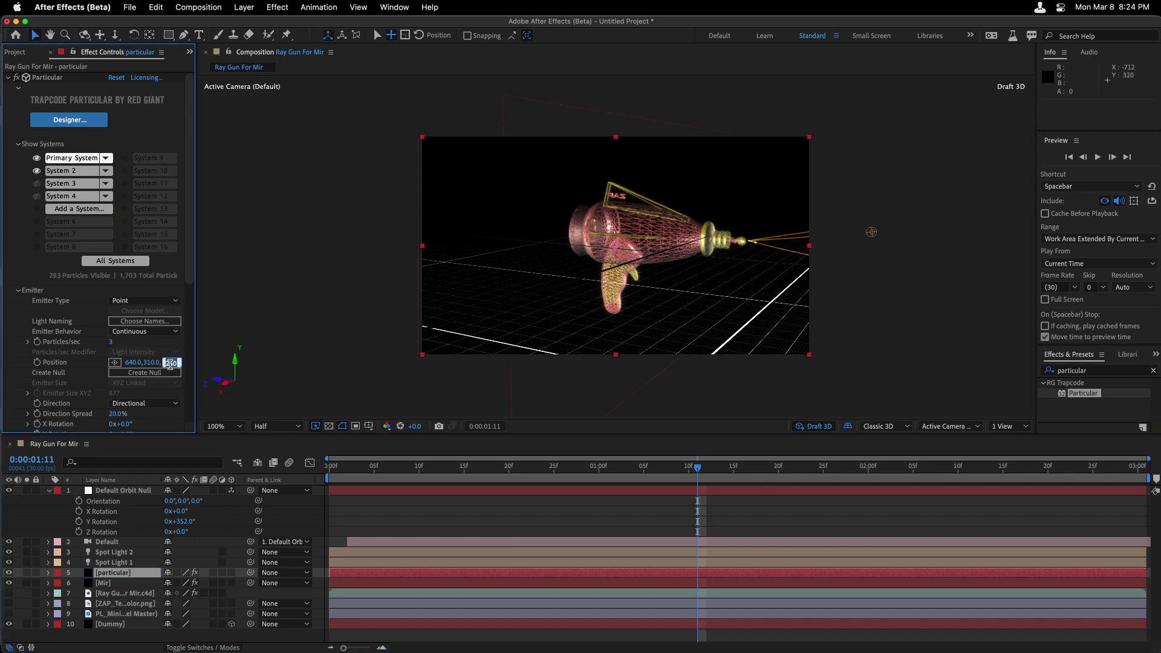
key(Return)
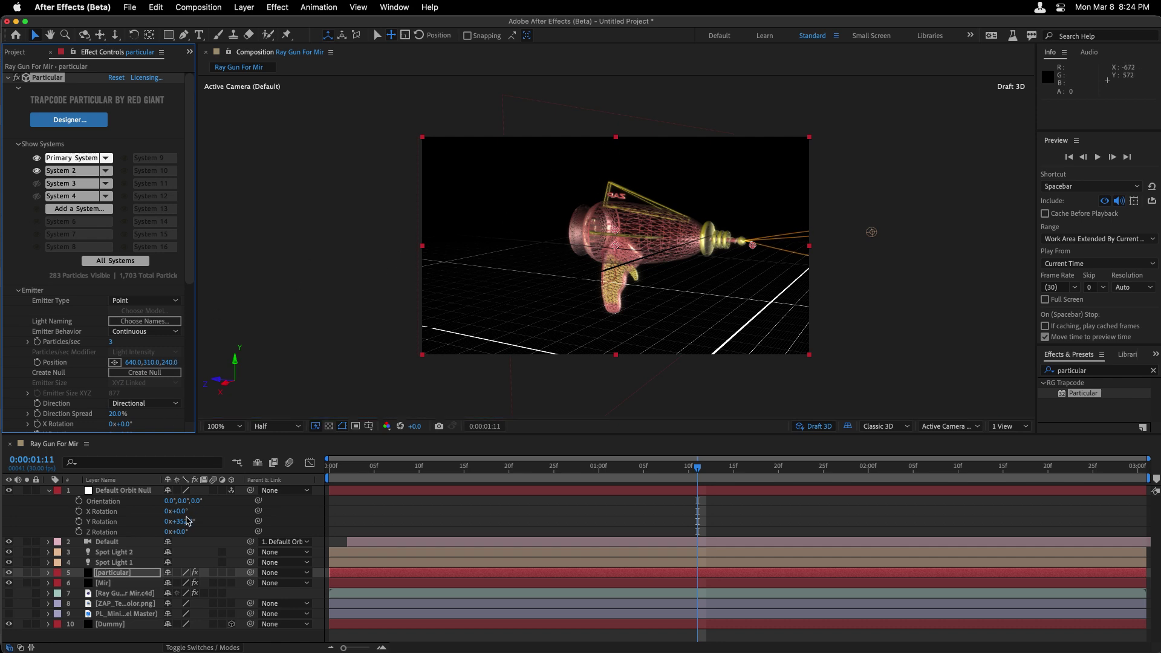
drag(188, 521, 295, 500)
Refine the emitter position to Z 247 and Y 318, rechecking with an orbit null spin
click(170, 363)
text(345)
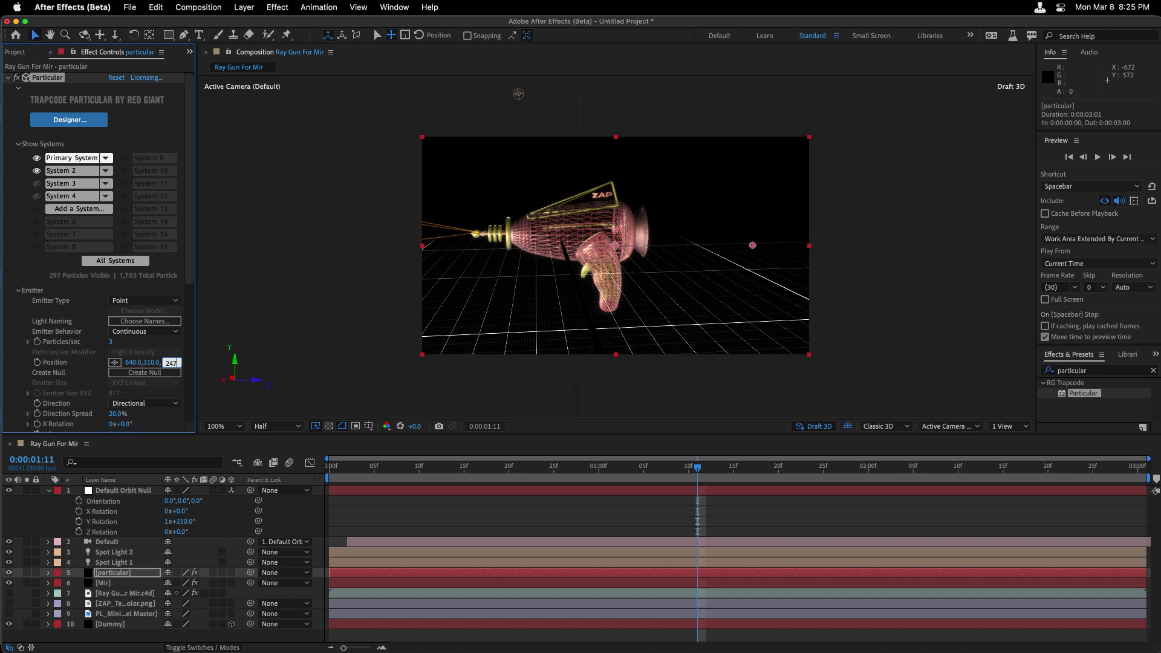
key(Return)
click(151, 363)
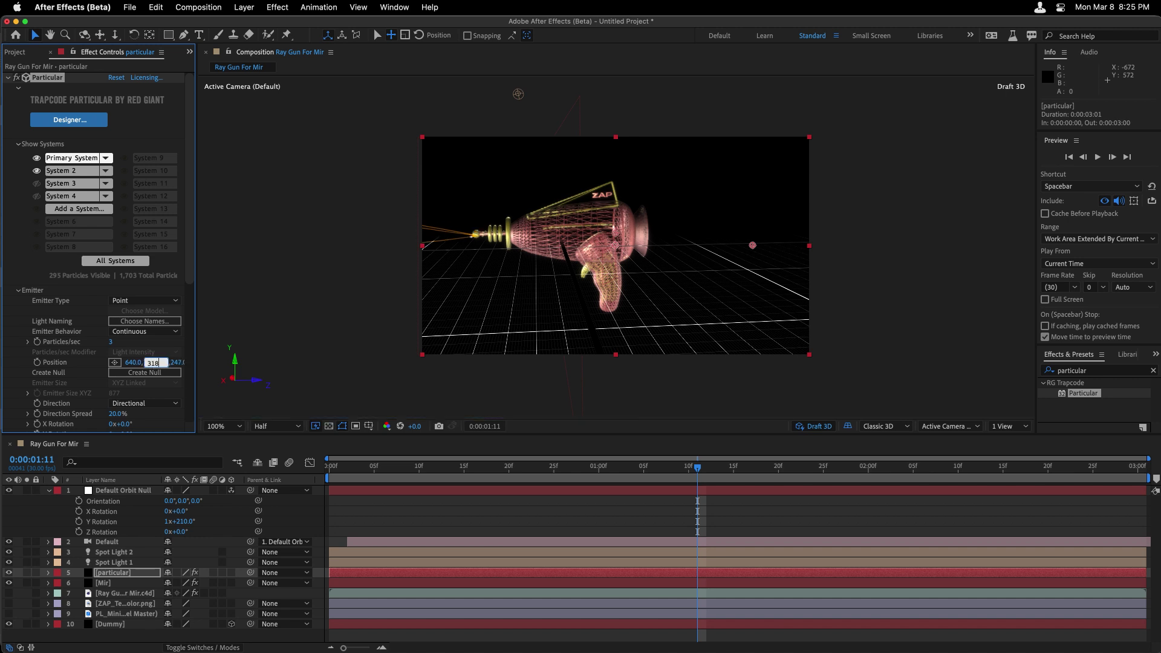
text(318)
key(Return)
drag(189, 525, 253, 511)
Pan the camera to reframe the ray gun, then play a preview of the streaks
click(379, 493)
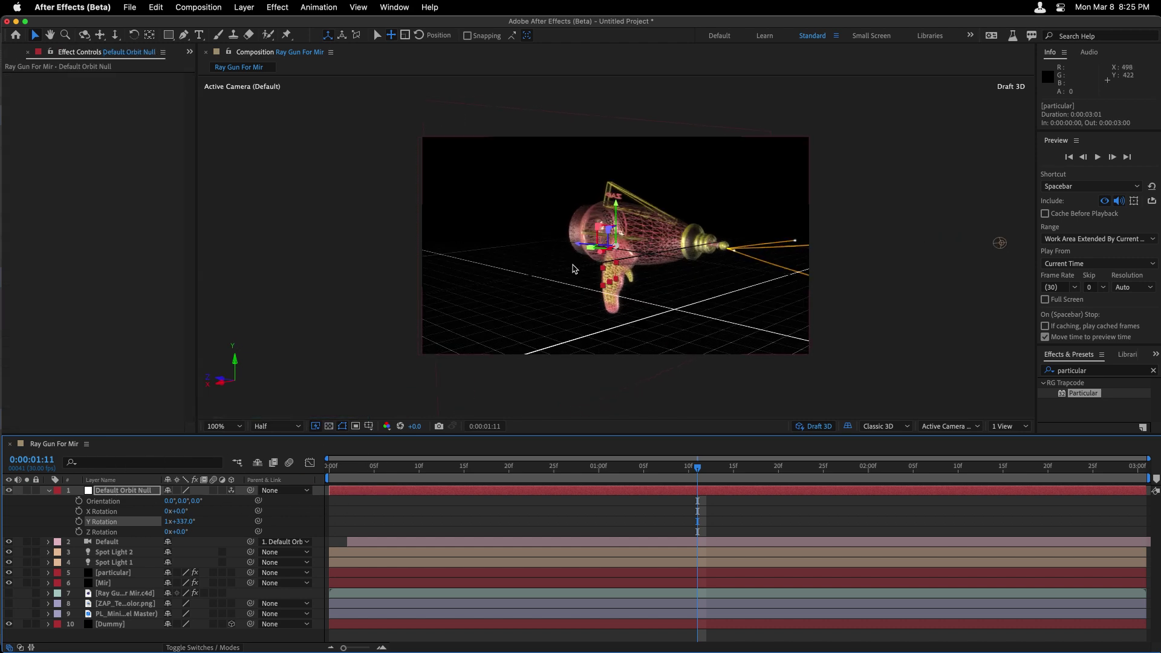
key(c)
key(c)
drag(573, 266, 786, 199)
key(v)
key(space)
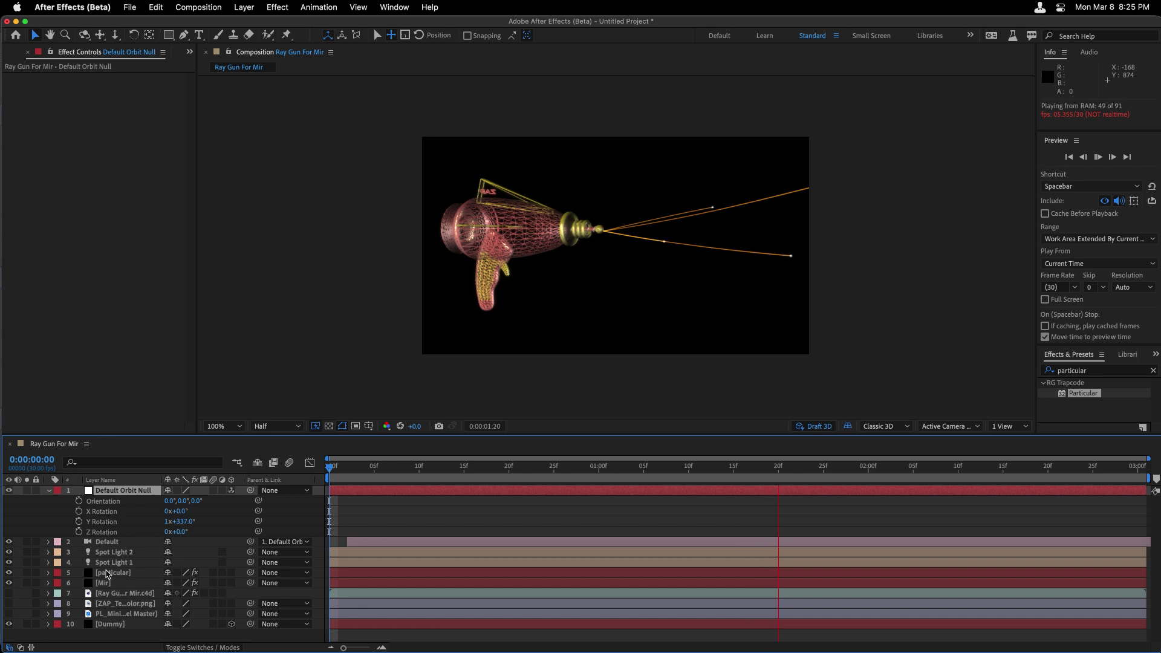
Try 8 Particles/sec on the emitter, check it at 0:00:01:24, then set it back to 3
click(106, 573)
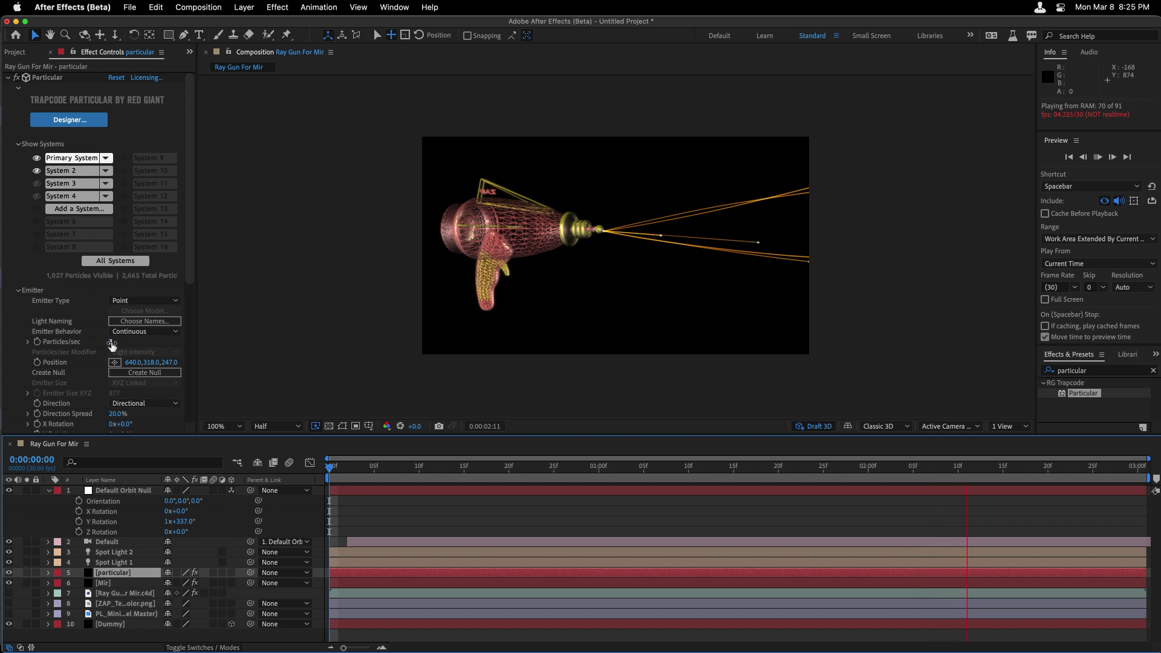
click(105, 350)
click(111, 343)
text(8)
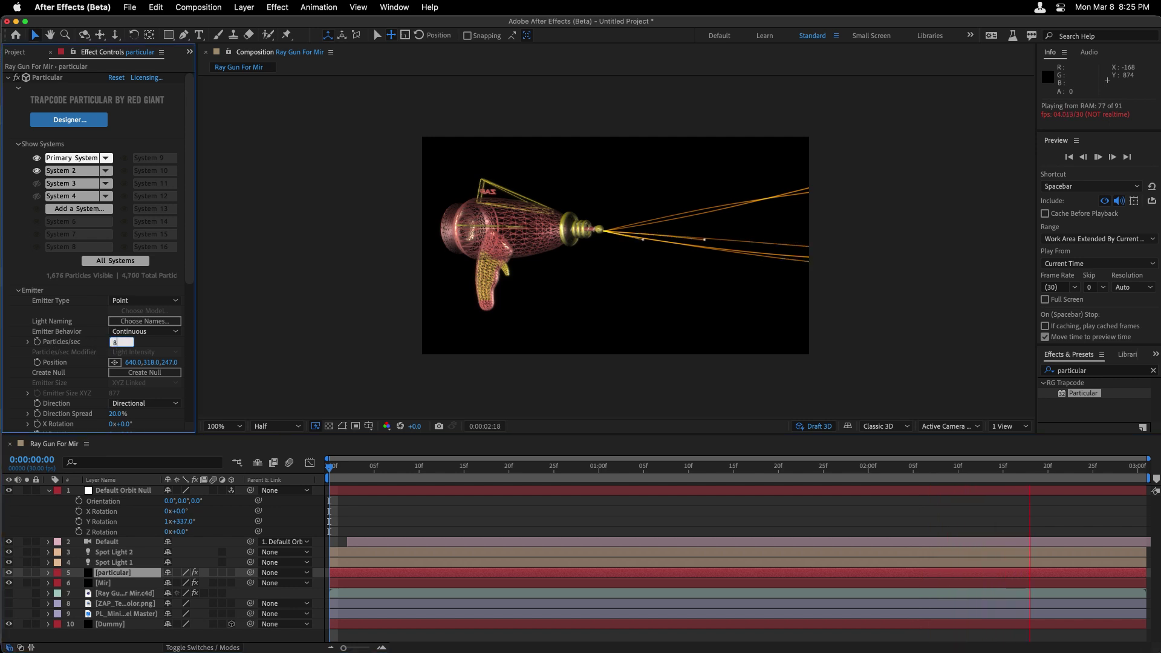
key(Return)
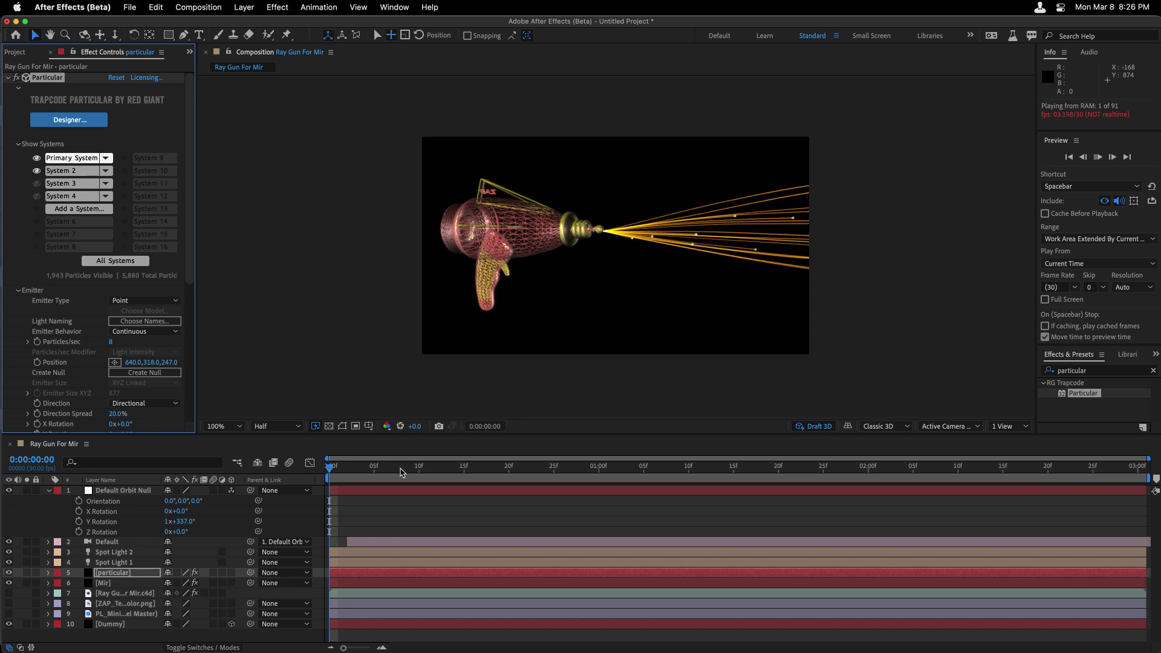
drag(399, 466, 828, 464)
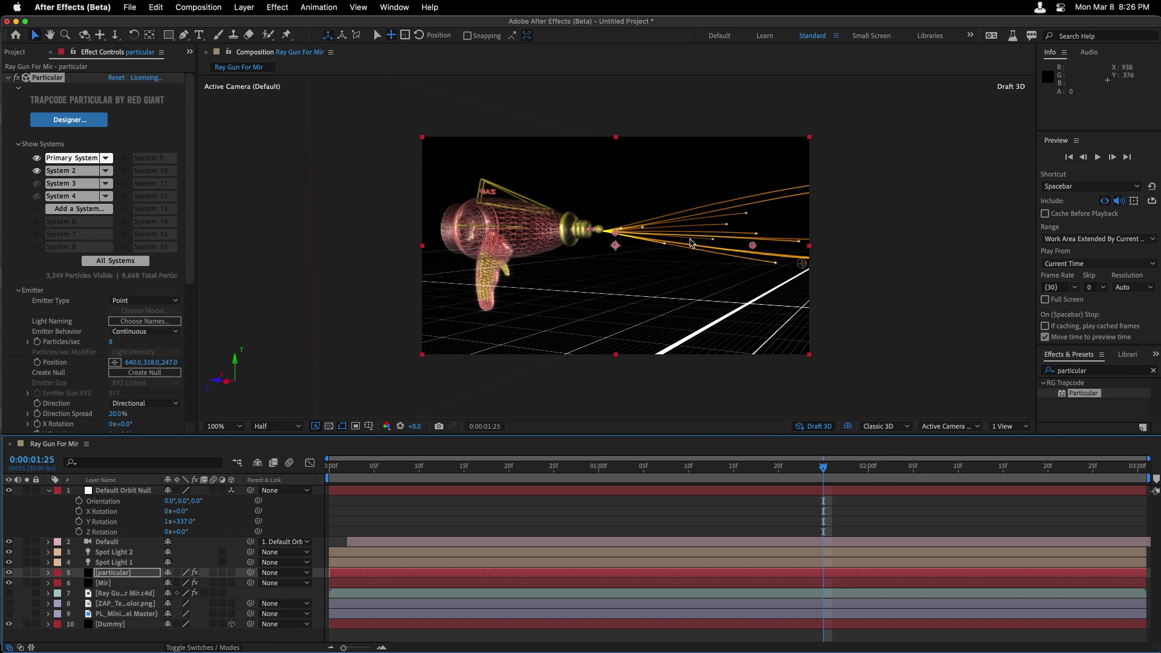
click(111, 342)
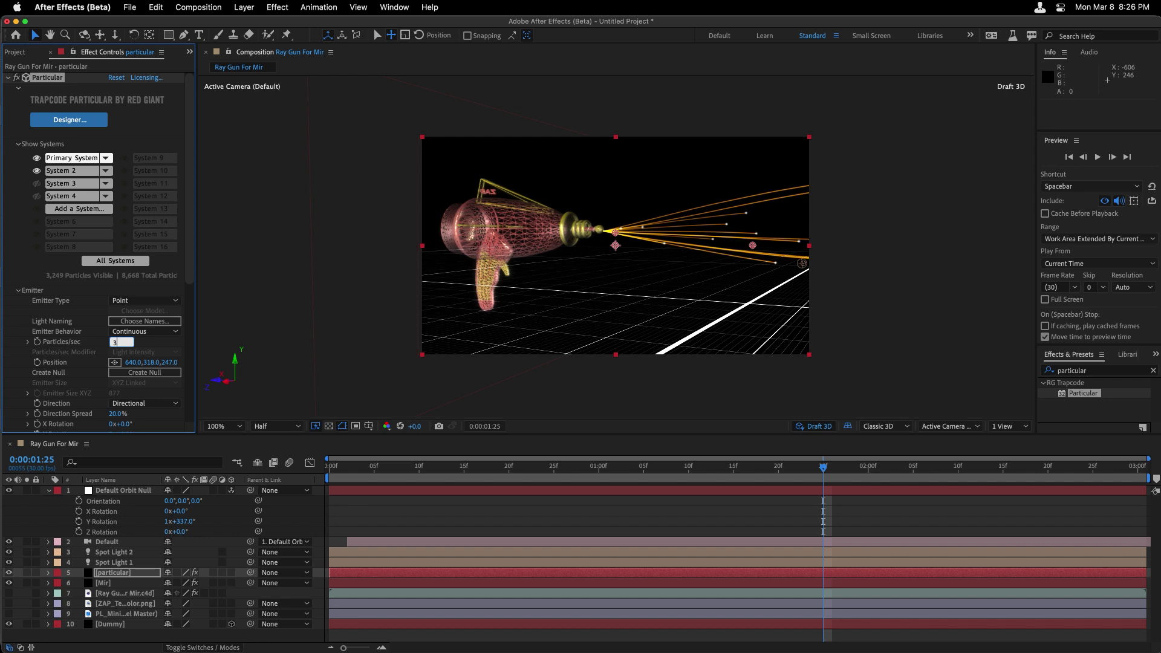
text(3)
key(Return)
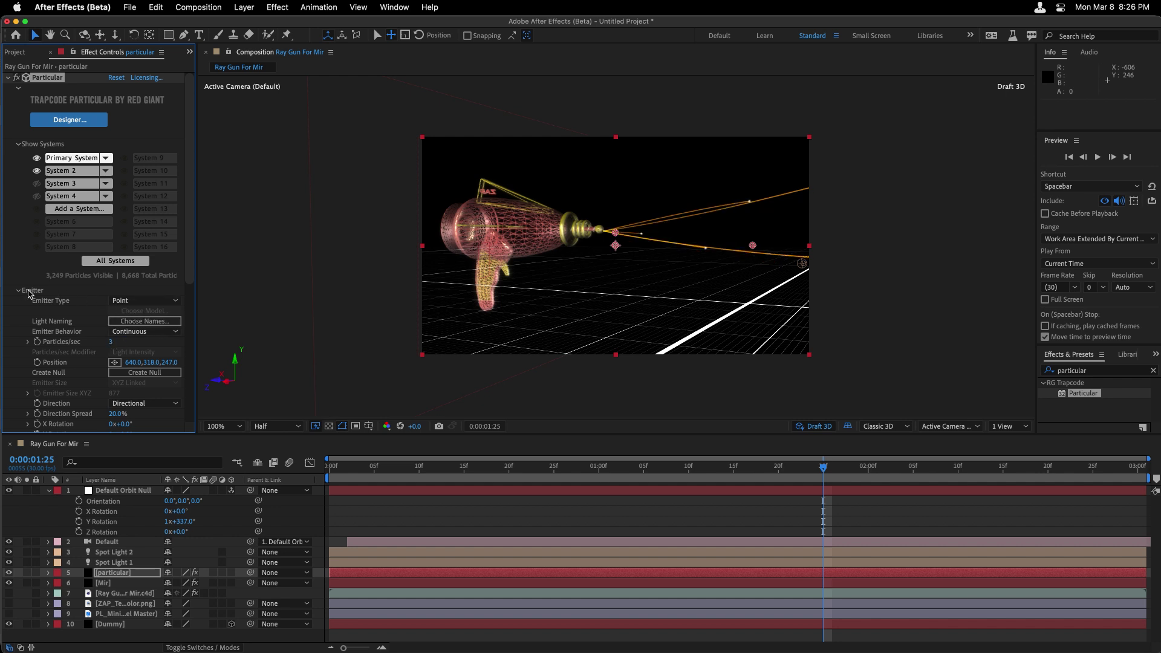
Change Particle Life (seconds) in System 2 to 1 and preview the shorter orange streaks from frame 13
click(16, 291)
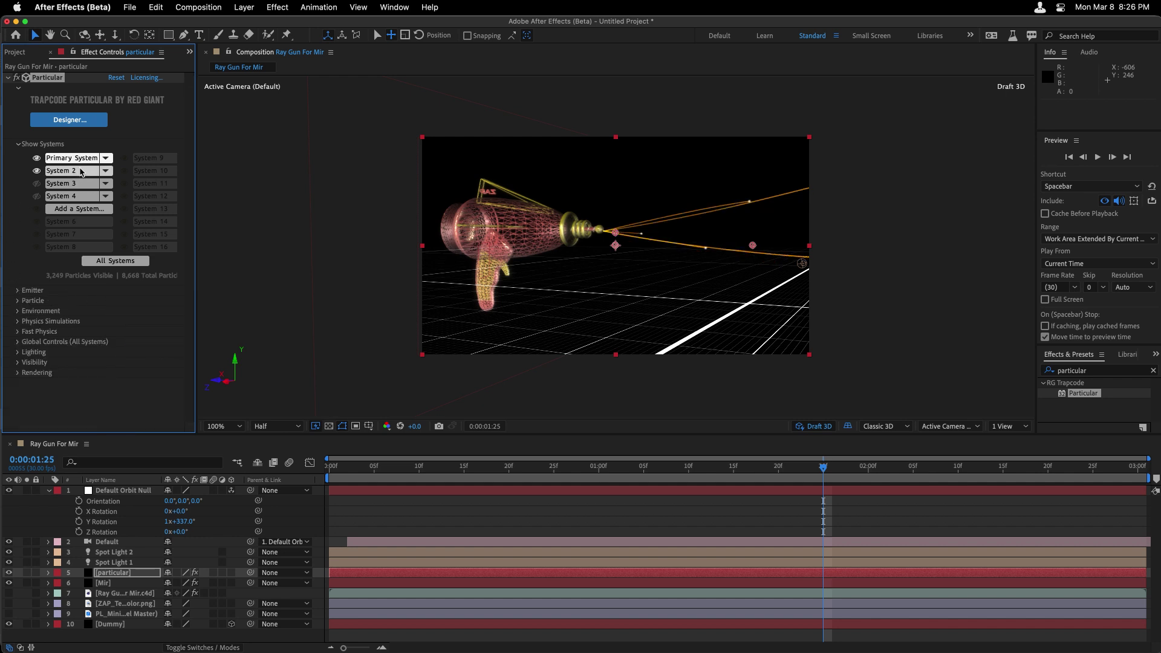
click(81, 172)
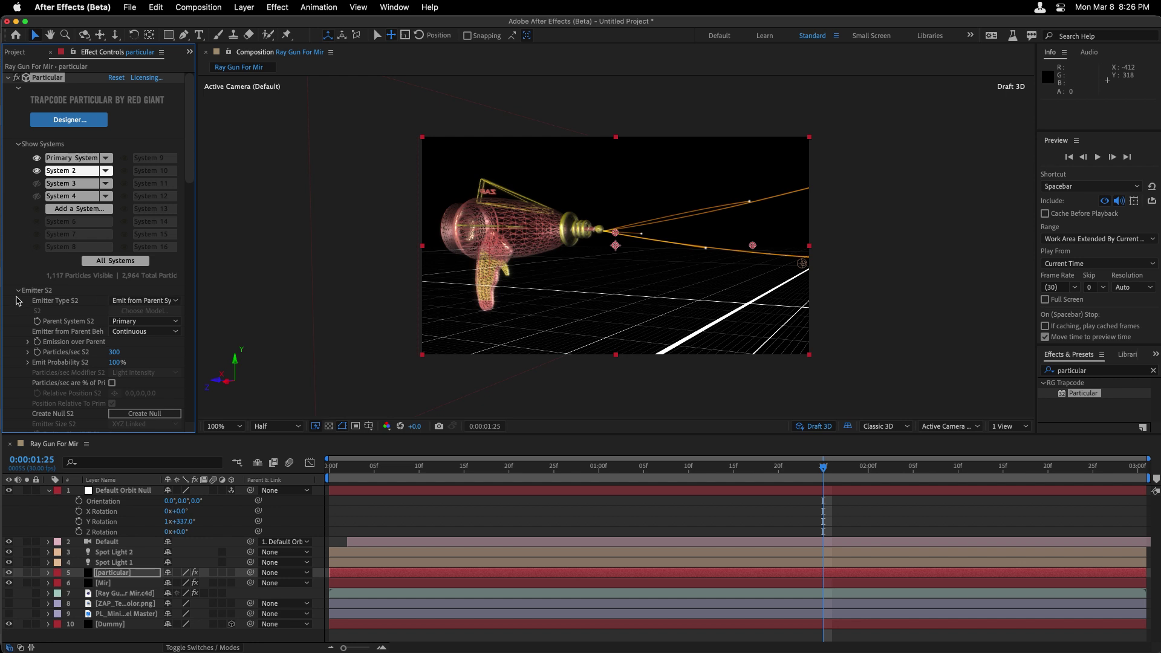
click(16, 291)
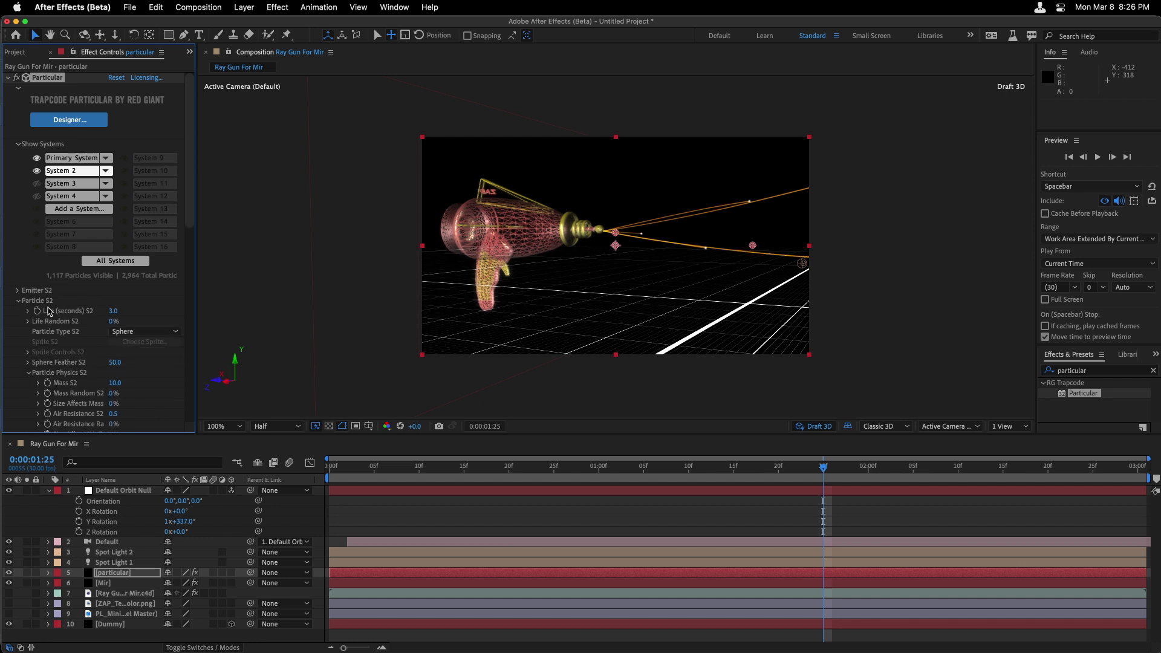
click(114, 311)
key(Return)
click(446, 471)
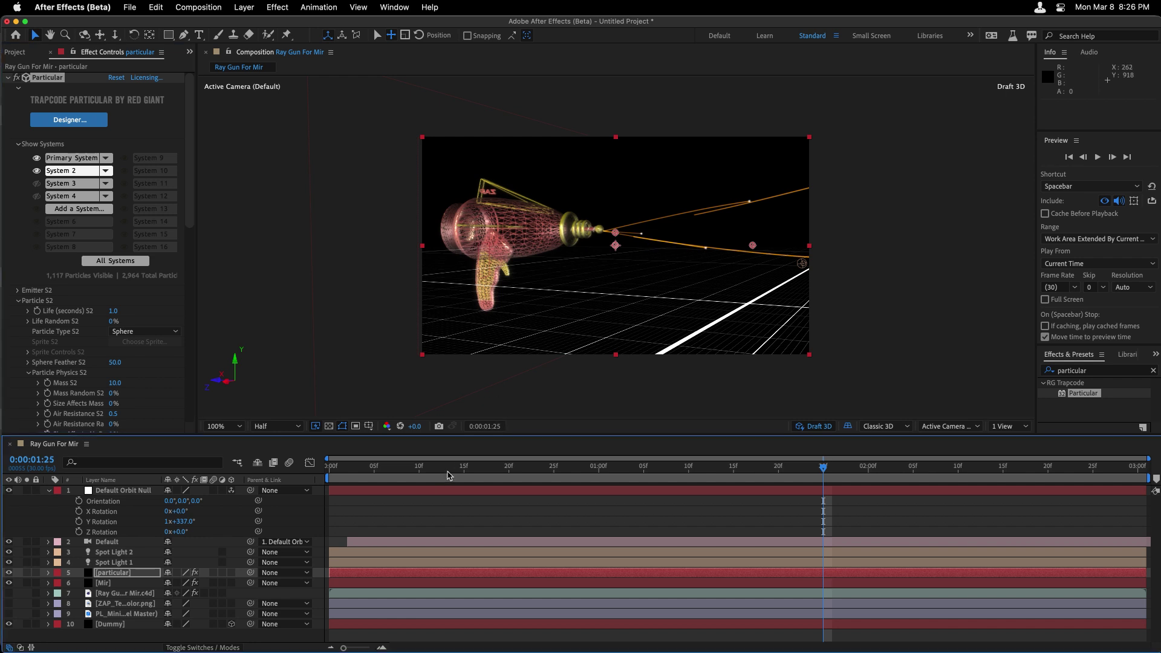
key(space)
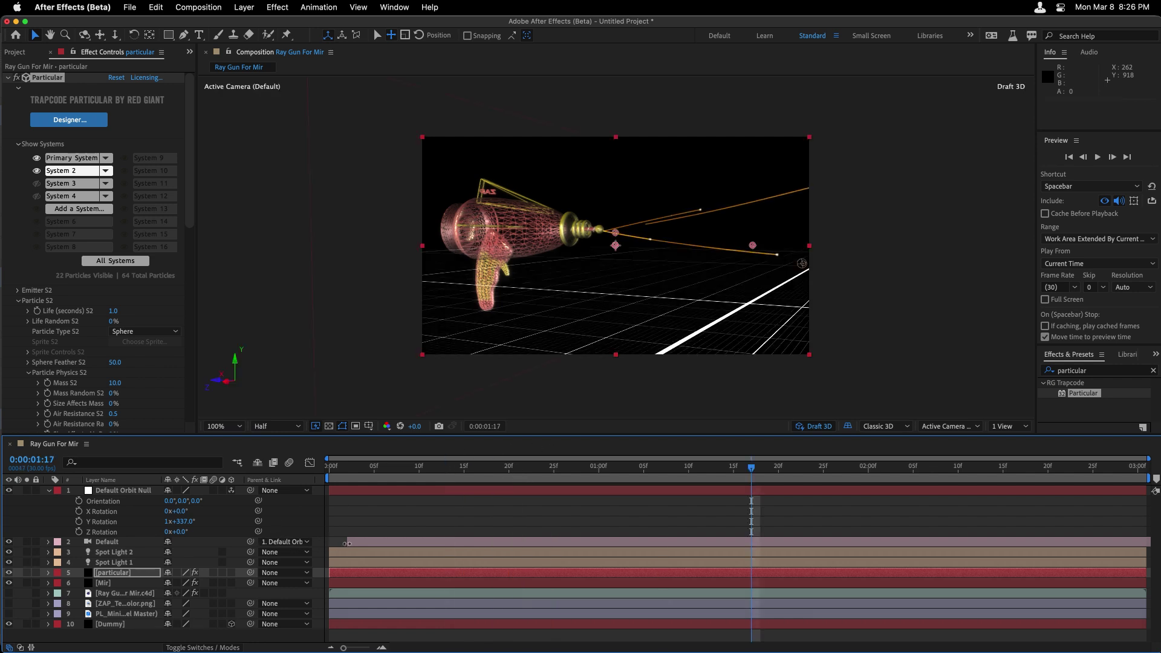
With the Default camera layer selected, preview the animation from frame 7
click(321, 543)
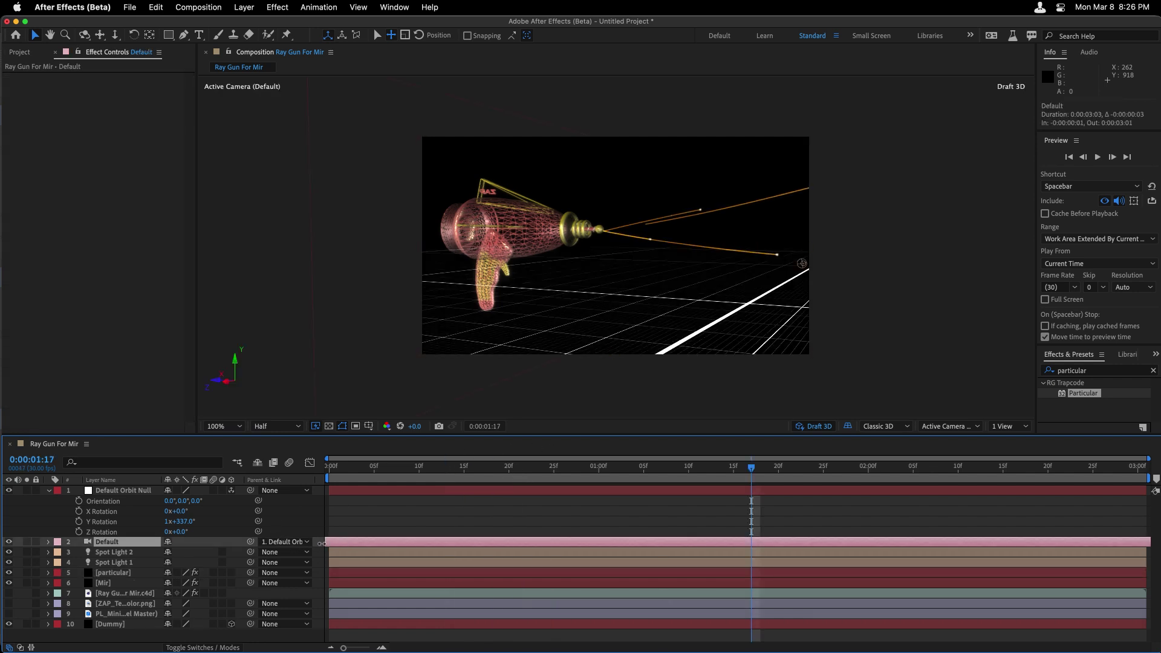
click(390, 471)
key(space)
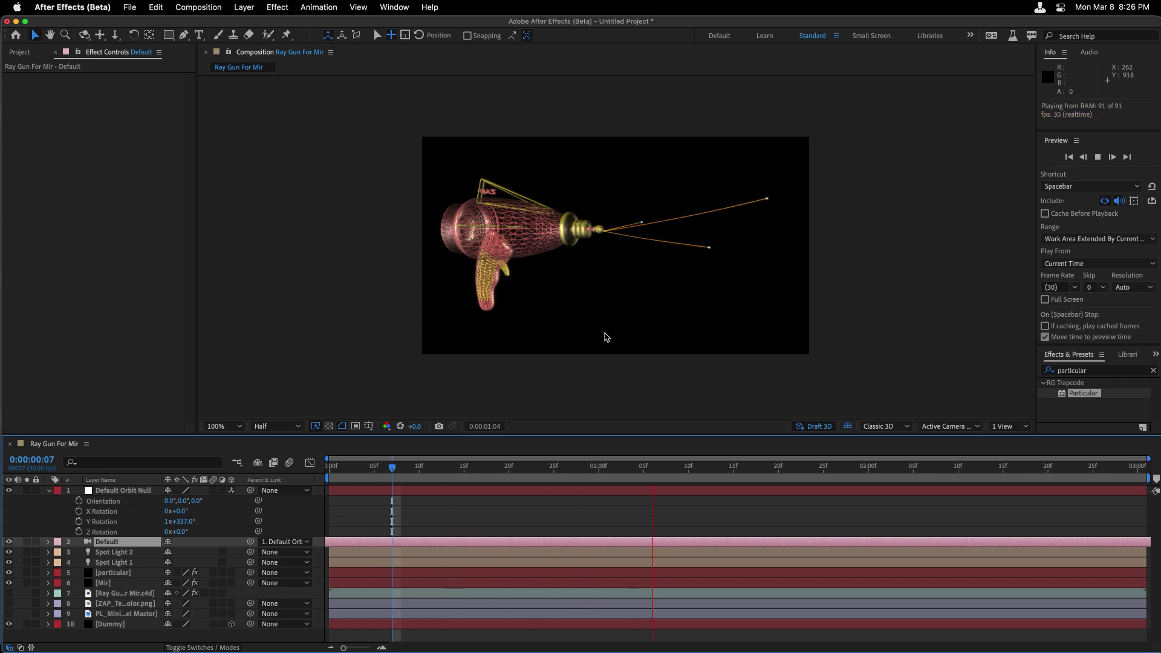
click(828, 426)
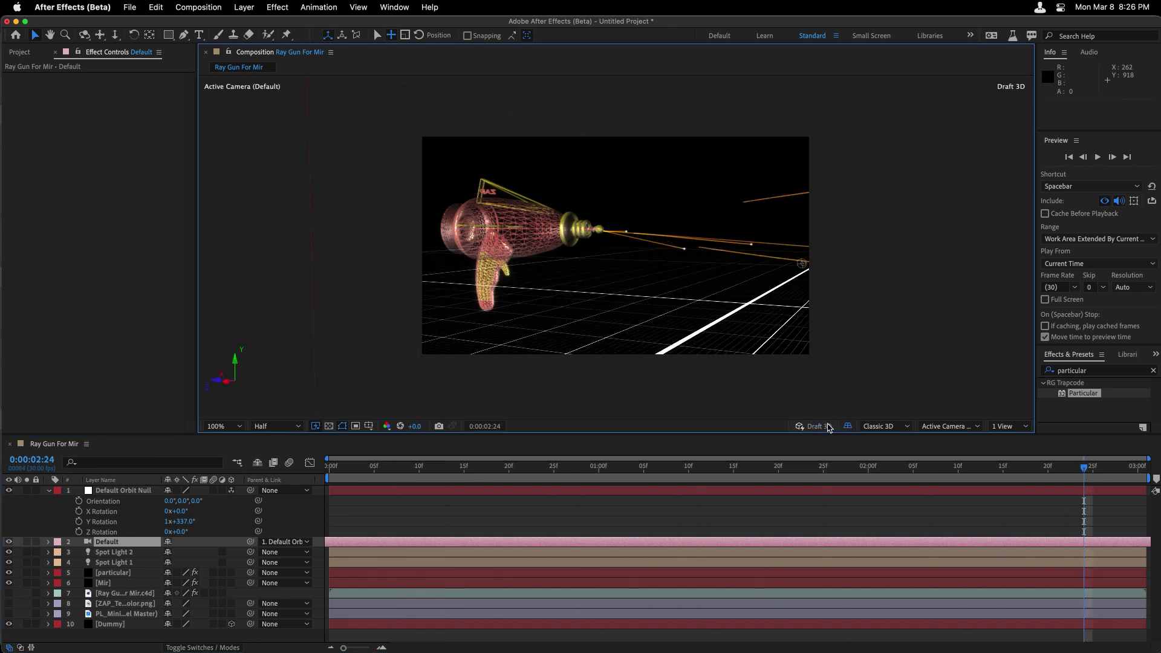
Turn off the 3D ground grid, fit the comp to the viewer, and play it again
click(851, 428)
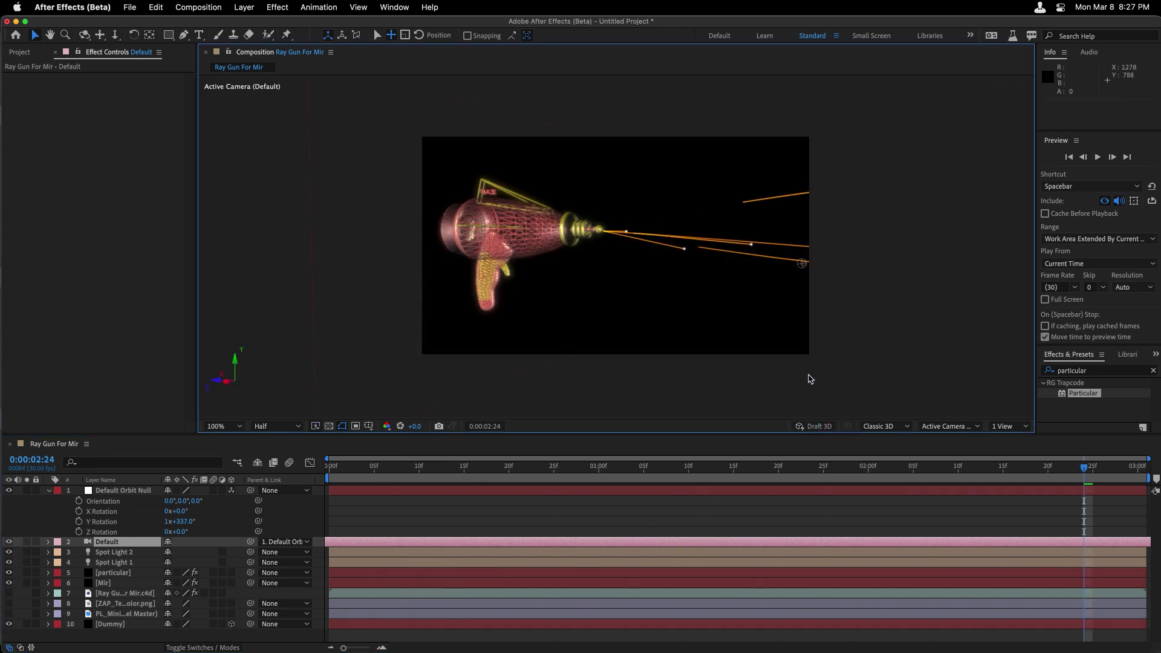
key(shift+slash)
key(space)
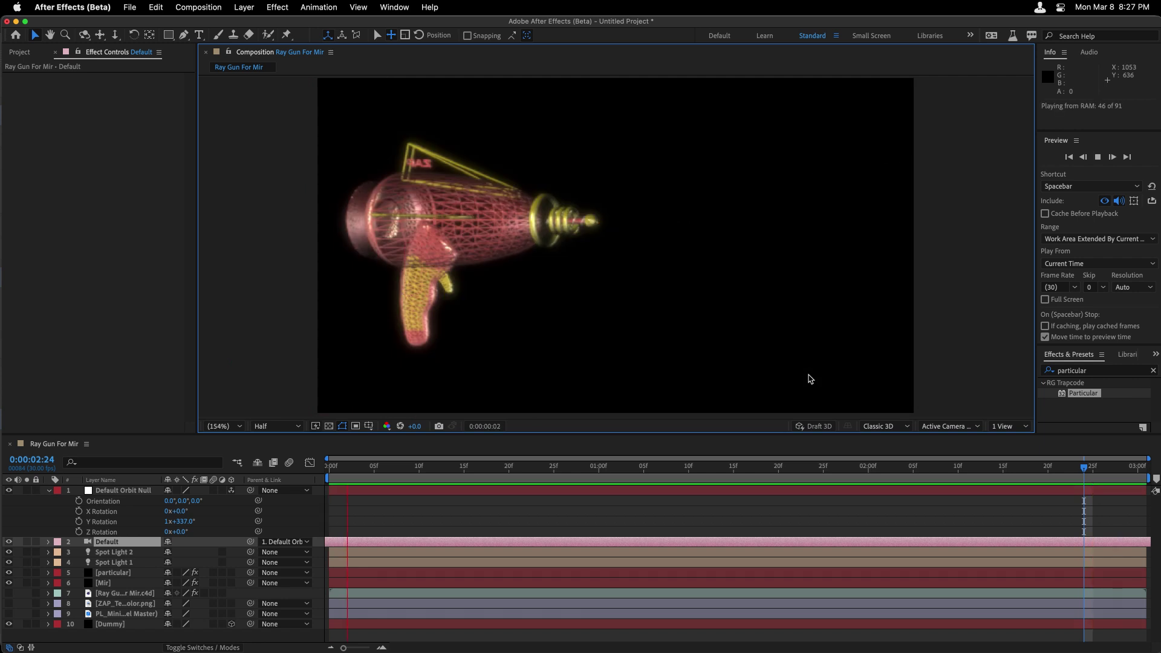